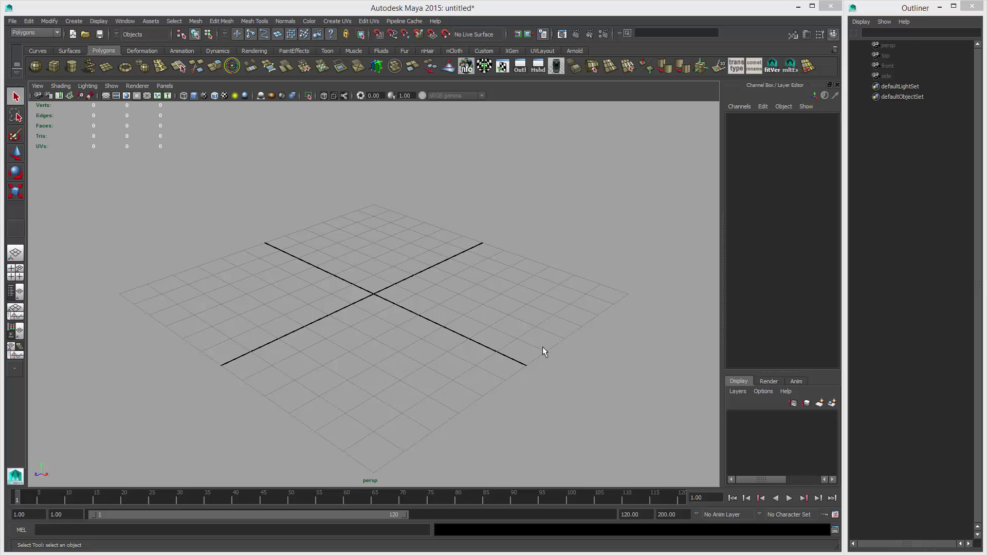
Step: Create a polygon sphere at the origin and scale it uniformly to about 8.21
{"action": "left_click_drag", "start_coordinate": [511, 317], "coordinate": [578, 327], "text": "alt"}
{"action": "right_click_drag", "start_coordinate": [612, 294], "coordinate": [483, 291], "text": "alt"}
{"action": "middle_click_drag", "start_coordinate": [494, 292], "coordinate": [491, 280], "text": "alt"}
{"action": "key", "text": "w"}
{"action": "mouse_move", "coordinate": [477, 298]}
{"action": "left_mouse_down", "text": "alt"}
{"action": "mouse_move", "coordinate": [465, 292]}
{"action": "mouse_move", "coordinate": [484, 297]}
{"action": "left_mouse_up", "text": "alt"}
{"action": "right_click_drag", "start_coordinate": [484, 297], "coordinate": [516, 315], "text": "alt"}
{"action": "middle_click_drag", "start_coordinate": [516, 315], "coordinate": [507, 293], "text": "alt"}
{"action": "left_click_drag", "start_coordinate": [507, 293], "coordinate": [498, 294], "text": "alt"}
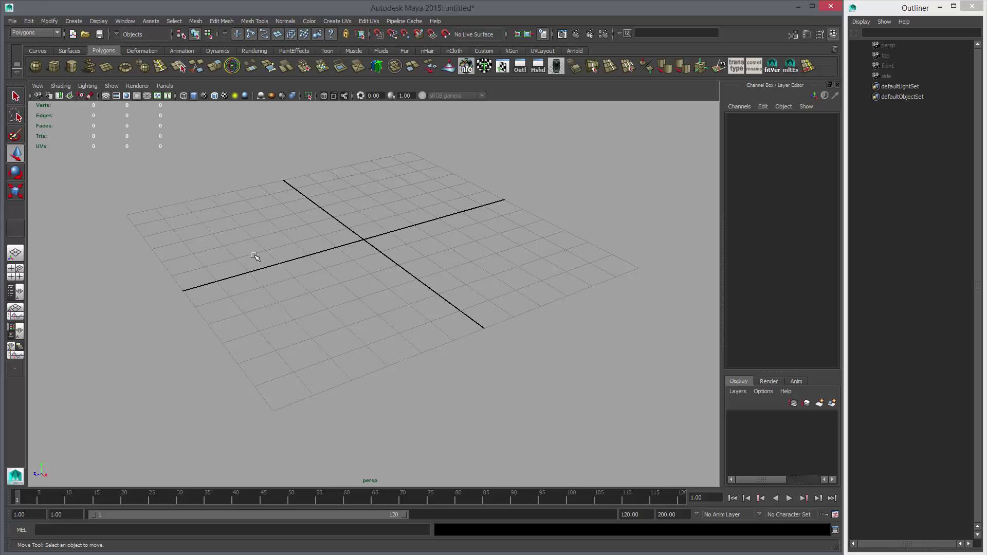
{"action": "left_click", "coordinate": [35, 67]}
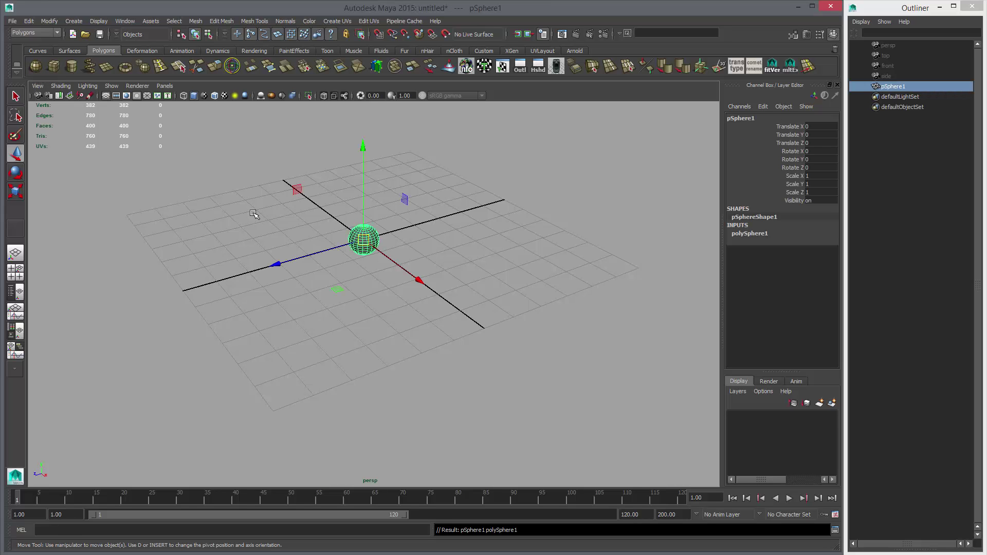
{"action": "key", "text": "r"}
{"action": "middle_click_drag", "start_coordinate": [280, 207], "coordinate": [481, 201]}
{"action": "left_click_drag", "start_coordinate": [481, 201], "coordinate": [482, 180], "text": "alt"}
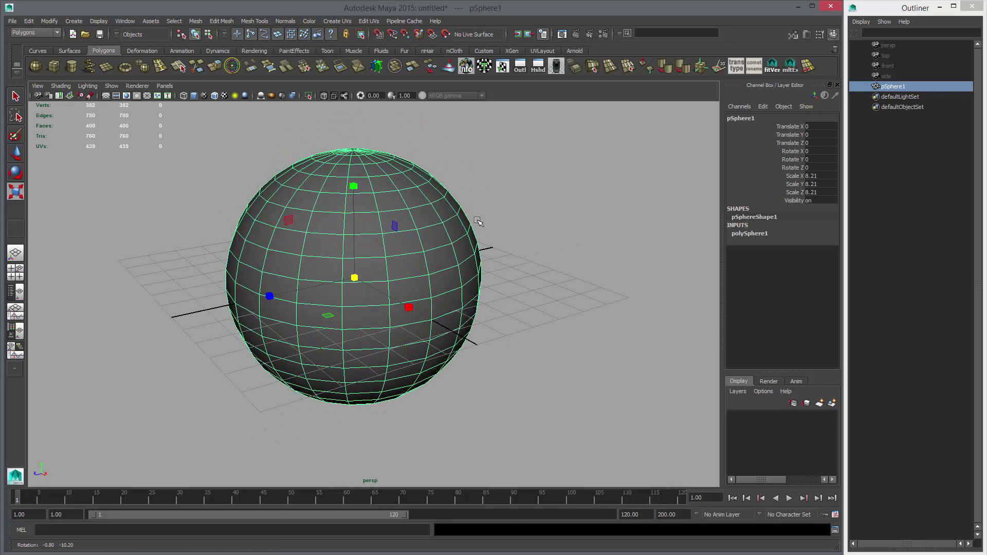
Step: Set the sphere's axis subdivisions to 32 and its height subdivisions to 18
{"action": "key", "text": "w"}
{"action": "left_click", "coordinate": [762, 234]}
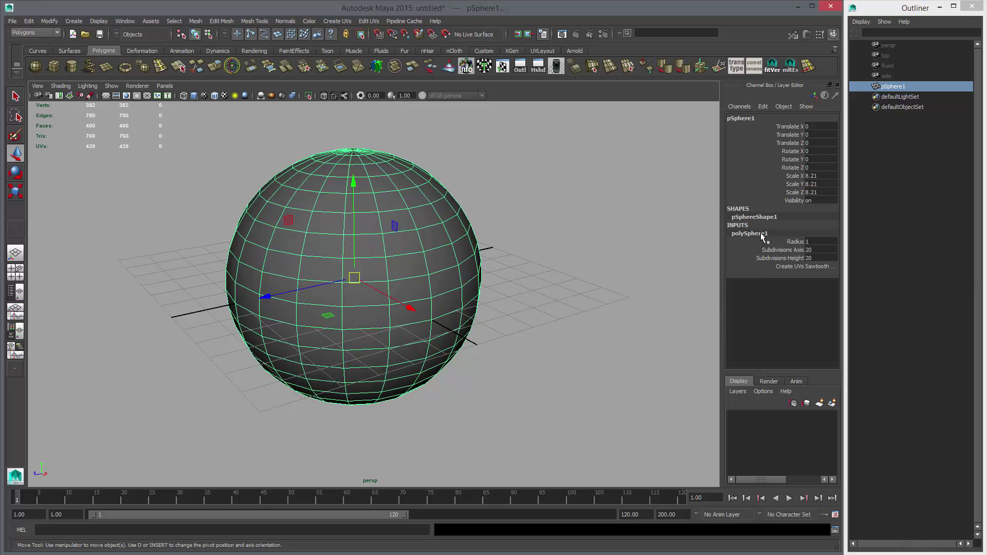
{"action": "left_click", "coordinate": [818, 250]}
{"action": "type", "text": "32"}
{"action": "key", "text": "Return"}
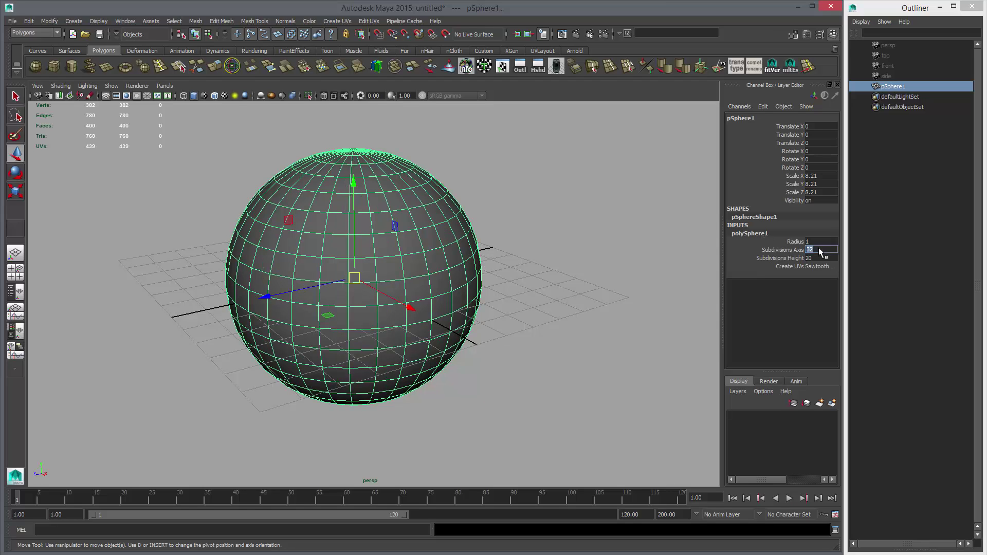
{"action": "left_click", "coordinate": [775, 257]}
{"action": "middle_click_drag", "start_coordinate": [535, 284], "coordinate": [504, 284]}
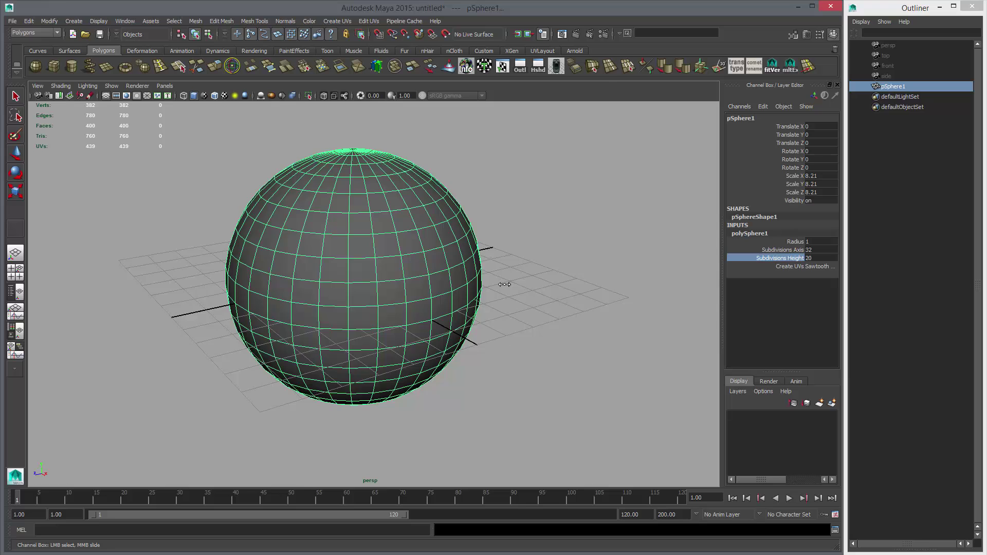
{"action": "left_click_drag", "start_coordinate": [505, 285], "coordinate": [486, 275], "text": "alt"}
{"action": "middle_click_drag", "start_coordinate": [503, 275], "coordinate": [492, 274]}
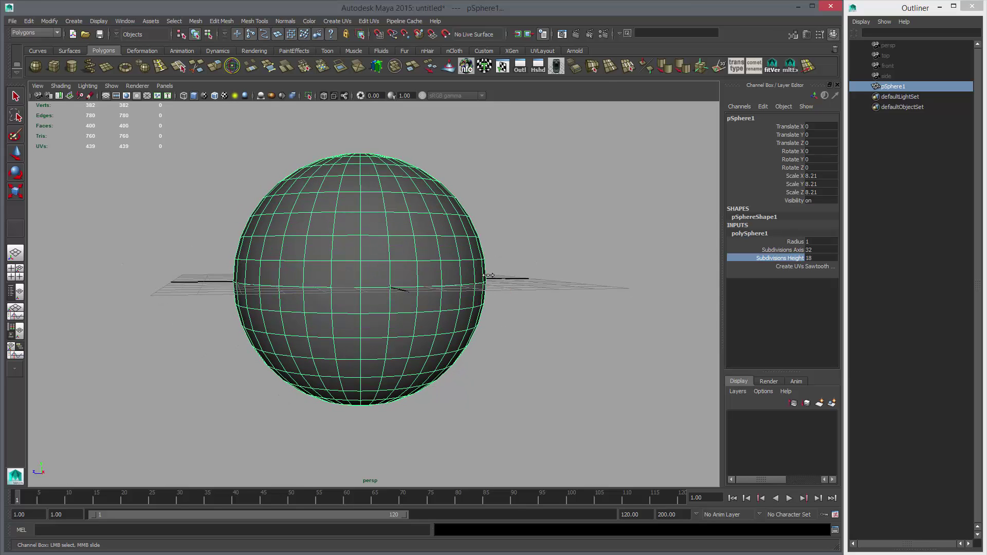
{"action": "left_click_drag", "start_coordinate": [501, 273], "coordinate": [514, 316], "text": "alt"}
{"action": "key", "text": "w"}
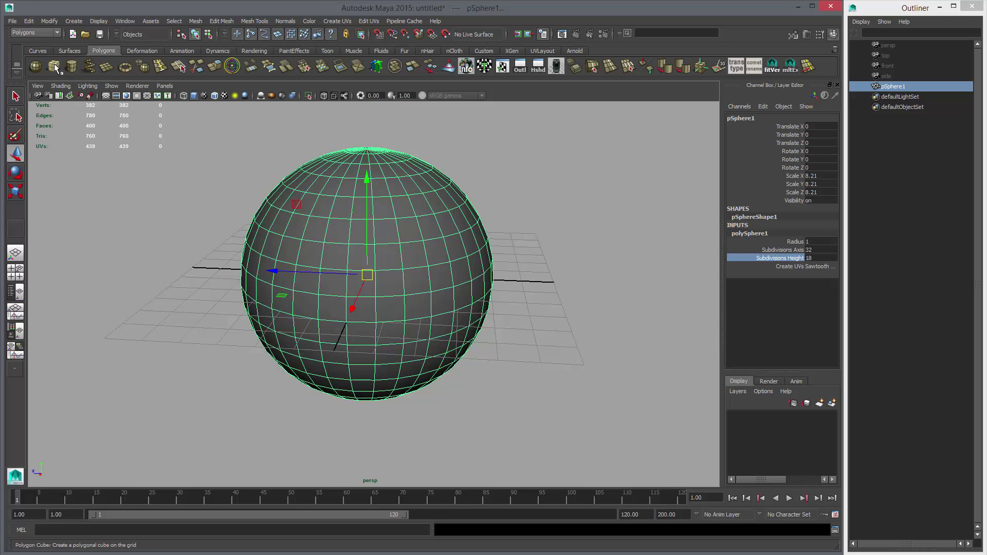
Step: Create a polygon cylinder at the origin, show the scene in wireframe, and scale the cylinder uniformly to about 3.78
{"action": "left_click", "coordinate": [72, 65]}
{"action": "left_click_drag", "start_coordinate": [361, 255], "coordinate": [483, 273], "text": "alt"}
{"action": "key", "text": "4"}
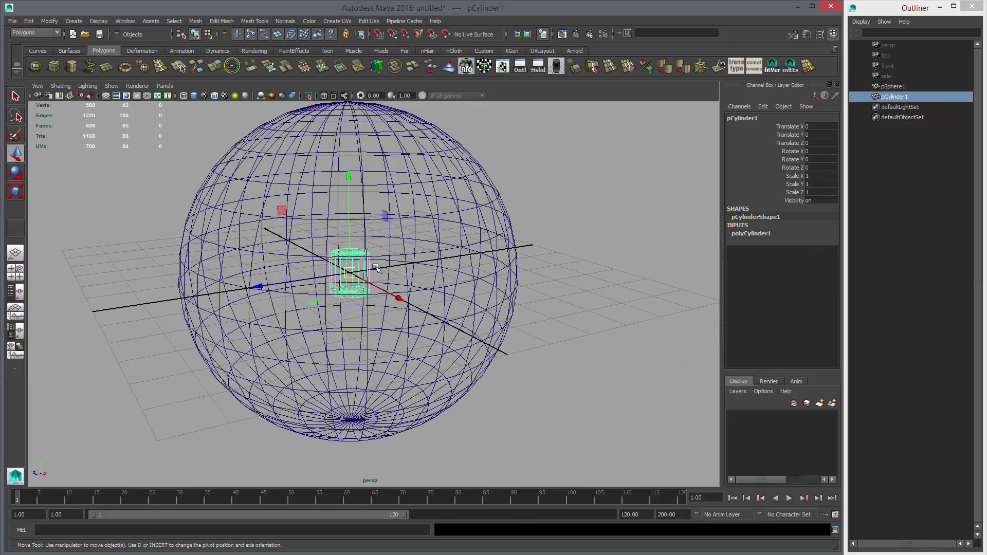
{"action": "key", "text": "r"}
{"action": "middle_click_drag", "start_coordinate": [340, 282], "coordinate": [355, 280]}
Step: Rotate the cylinder so that its Rotate Z value is exactly 90 degrees
{"action": "key", "text": "e"}
{"action": "left_click_drag", "start_coordinate": [379, 212], "coordinate": [394, 319]}
{"action": "double_click", "coordinate": [811, 168]}
{"action": "type", "text": "90"}
{"action": "key", "text": "Return"}
Step: Move the cylinder along X to about 6.9 so it sticks out of the sphere, and return to shaded display
{"action": "left_click_drag", "start_coordinate": [572, 252], "coordinate": [643, 231], "text": "alt"}
{"action": "key", "text": "w"}
{"action": "left_click_drag", "start_coordinate": [414, 278], "coordinate": [558, 361]}
{"action": "key", "text": "t"}
{"action": "key", "text": "5"}
{"action": "left_click_drag", "start_coordinate": [558, 312], "coordinate": [389, 232], "text": "alt"}
{"action": "key", "text": "w"}
{"action": "right_click_drag", "start_coordinate": [461, 205], "coordinate": [585, 215], "text": "alt"}
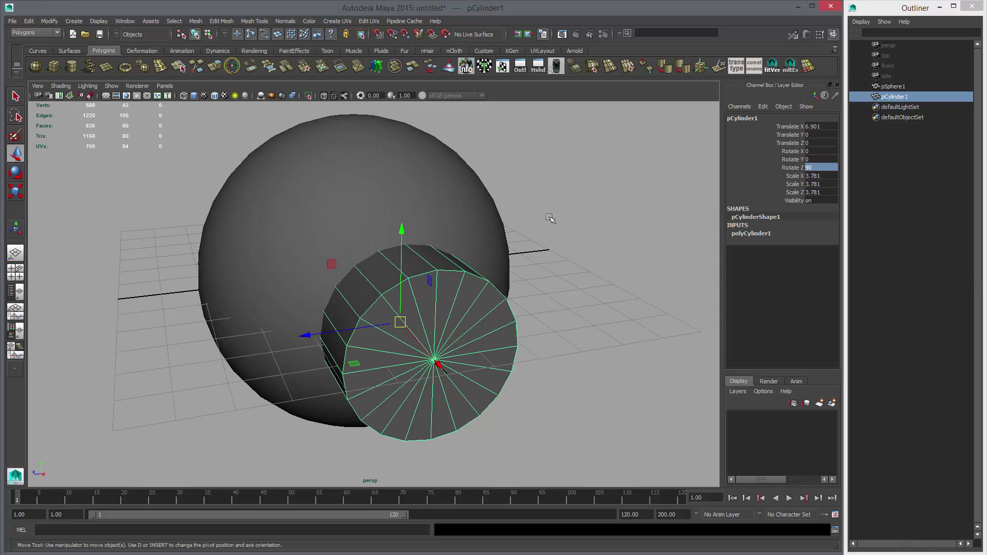
Step: Deselect the cylinder and display the wireframe on top of the shaded objects
{"action": "left_click", "coordinate": [514, 223]}
{"action": "right_click_drag", "start_coordinate": [514, 222], "coordinate": [545, 217], "text": "alt"}
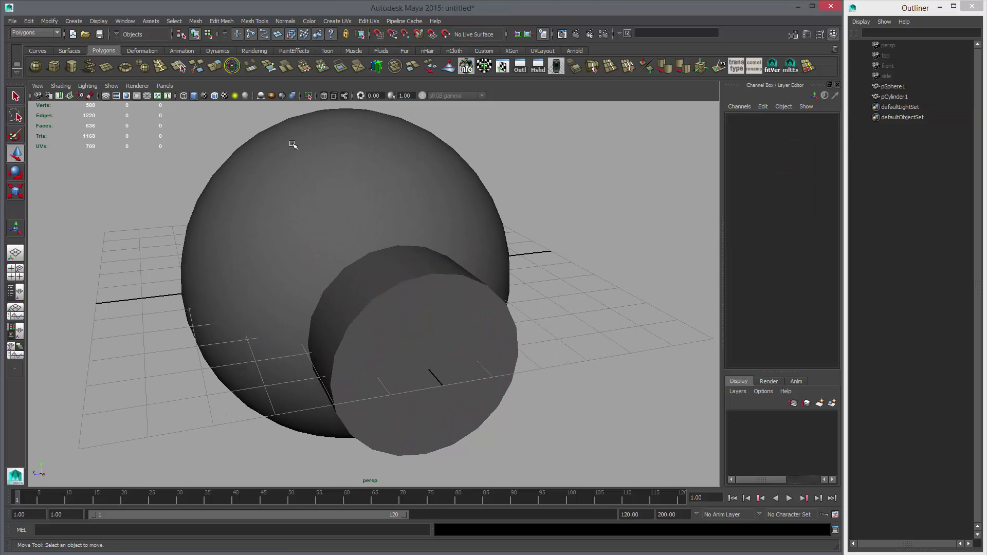
{"action": "middle_click_drag", "start_coordinate": [296, 146], "coordinate": [300, 153], "text": "alt"}
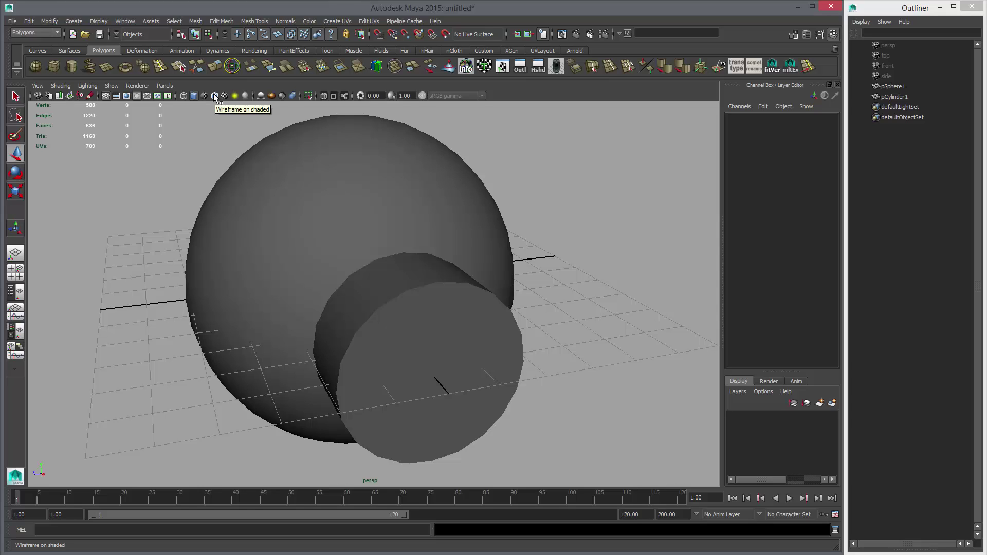
{"action": "left_click", "coordinate": [215, 96]}
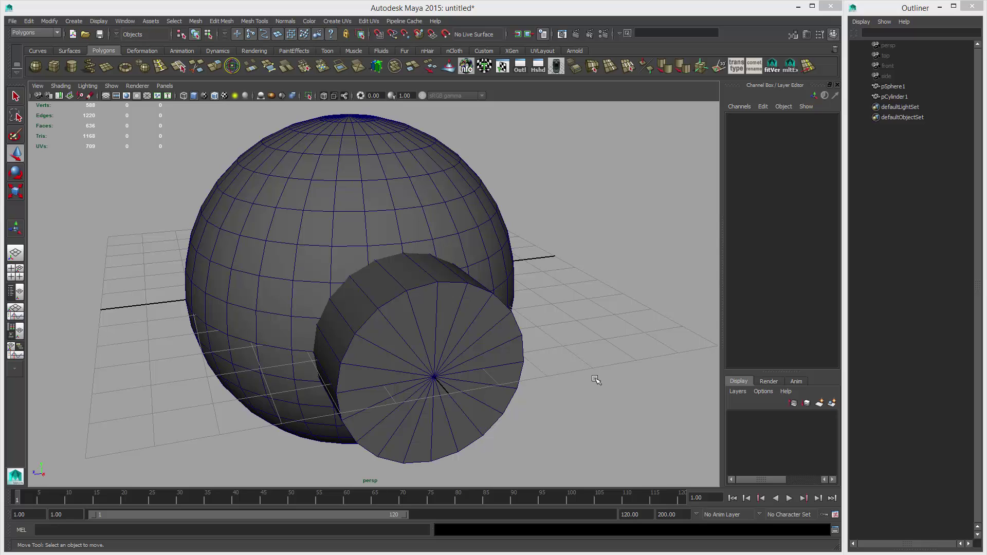
Step: Examine from several angles how the cylinder meets the sphere, comparing the edge segments of both meshes
{"action": "left_click_drag", "start_coordinate": [581, 355], "coordinate": [506, 353], "text": "alt"}
{"action": "left_click_drag", "start_coordinate": [384, 242], "coordinate": [326, 293], "text": "alt"}
{"action": "right_click_drag", "start_coordinate": [326, 293], "coordinate": [391, 207], "text": "alt"}
{"action": "left_click_drag", "start_coordinate": [399, 269], "coordinate": [360, 222], "text": "alt"}
{"action": "left_click", "coordinate": [439, 257]}
{"action": "left_click", "coordinate": [588, 199]}
{"action": "left_click_drag", "start_coordinate": [289, 188], "coordinate": [407, 222], "text": "alt"}
{"action": "left_click", "coordinate": [348, 207]}
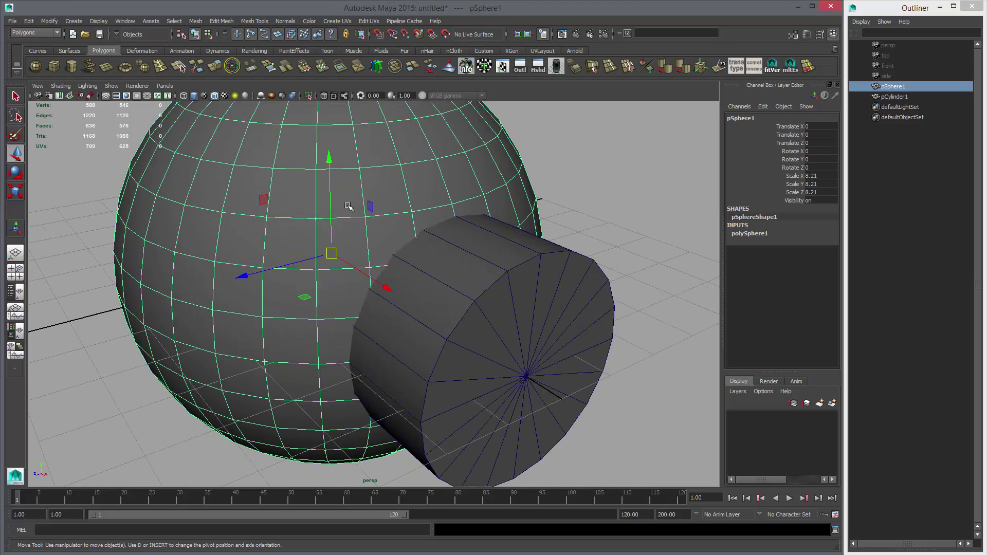
{"action": "left_click", "coordinate": [501, 257]}
{"action": "left_click_drag", "start_coordinate": [582, 264], "coordinate": [368, 254], "text": "alt"}
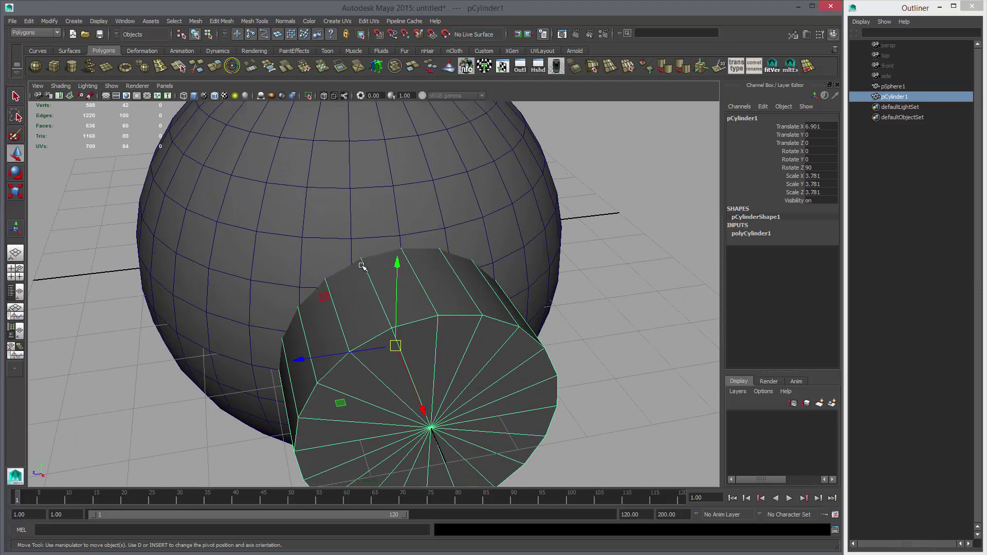
{"action": "left_click_drag", "start_coordinate": [491, 263], "coordinate": [466, 231], "text": "alt"}
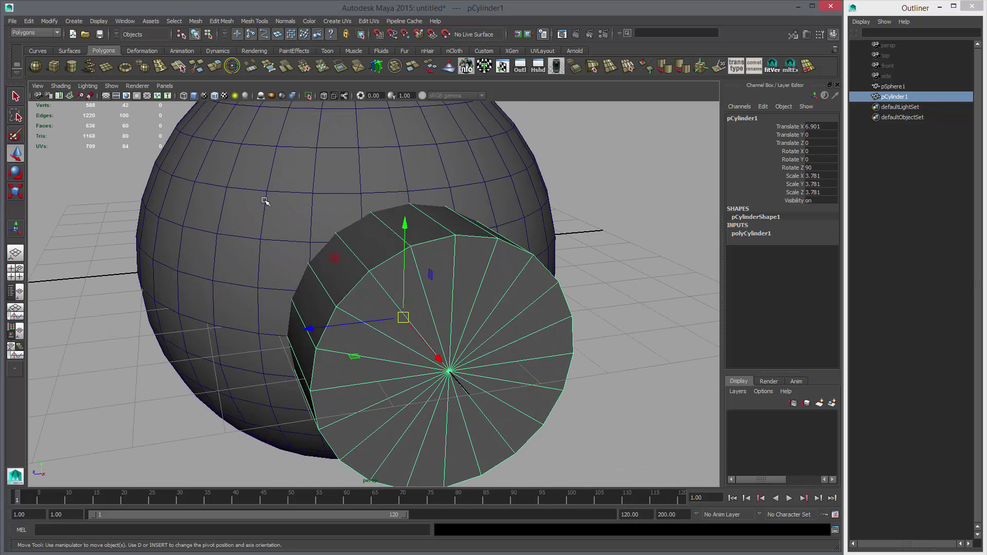
{"action": "left_click", "coordinate": [287, 199]}
{"action": "left_click_drag", "start_coordinate": [339, 200], "coordinate": [437, 205], "text": "alt"}
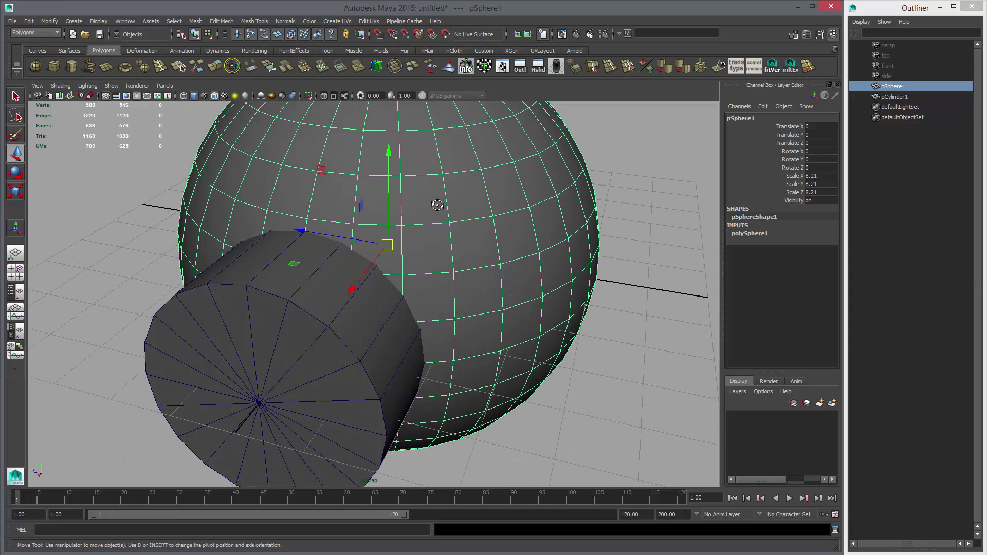
{"action": "left_click_drag", "start_coordinate": [420, 253], "coordinate": [450, 251], "text": "alt"}
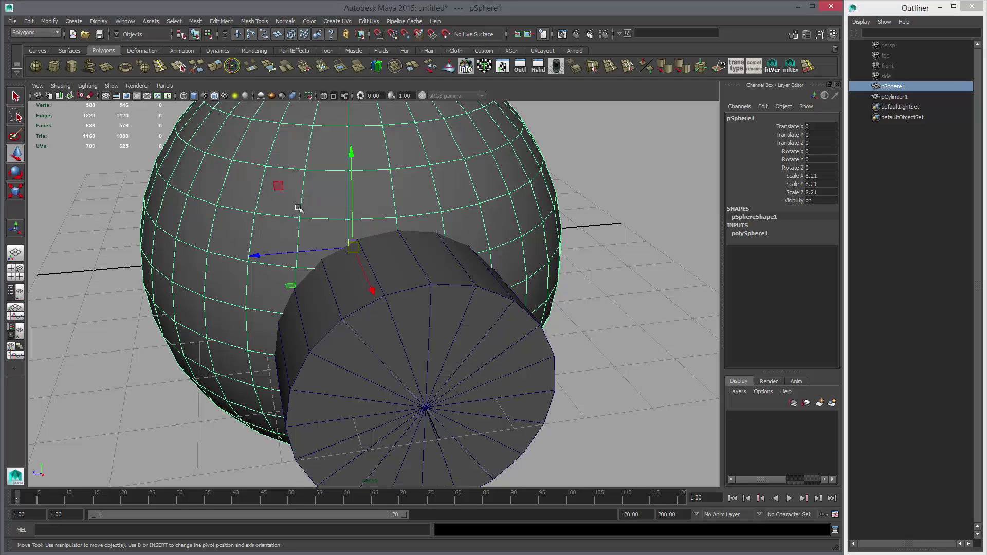
Step: Check the Poly Count option among the heads-up display settings, and clear the selection
{"action": "left_click", "coordinate": [104, 21]}
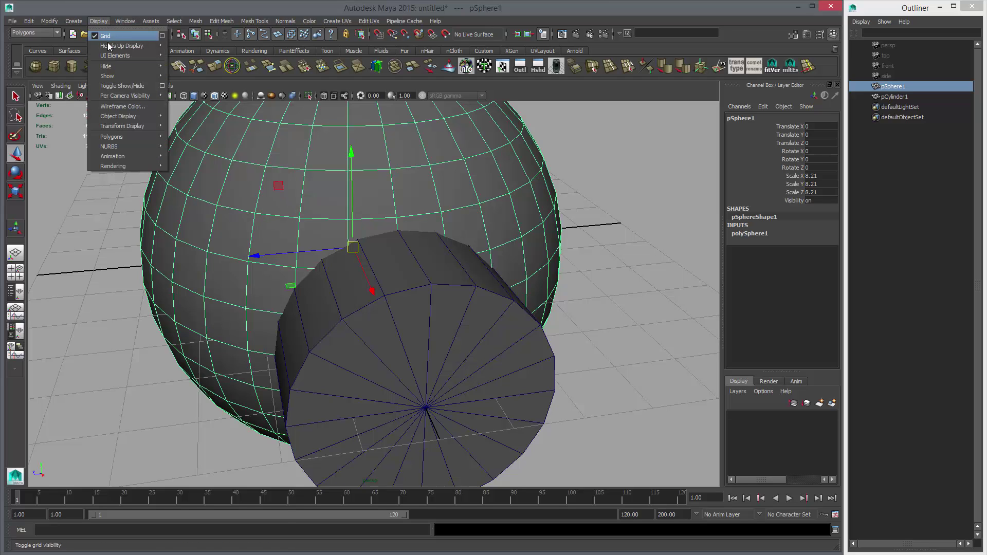
{"action": "mouse_move", "coordinate": [130, 49]}
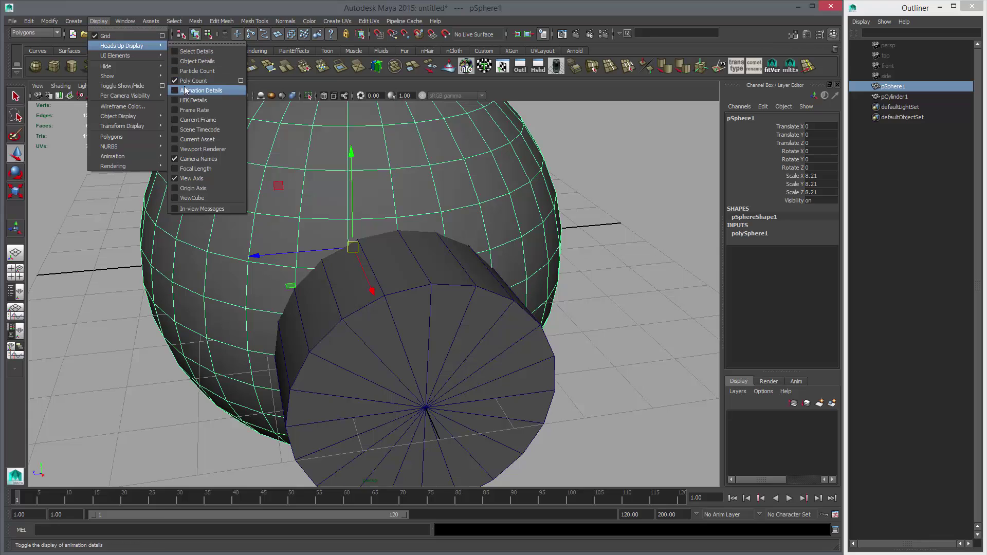
{"action": "left_click", "coordinate": [134, 183]}
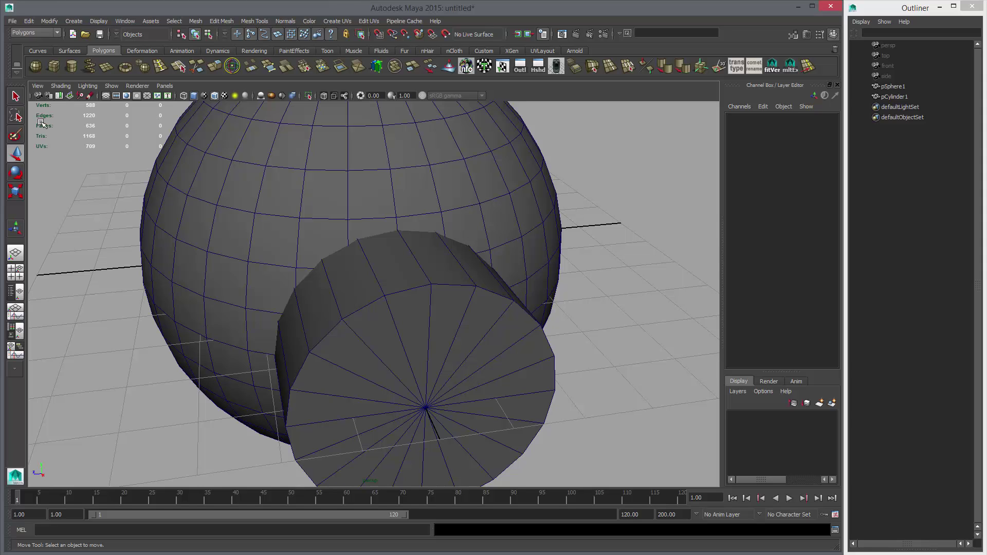
Step: Switch the sphere to edge selection and select the row of edges running just above the cylinder
{"action": "left_click", "coordinate": [304, 177]}
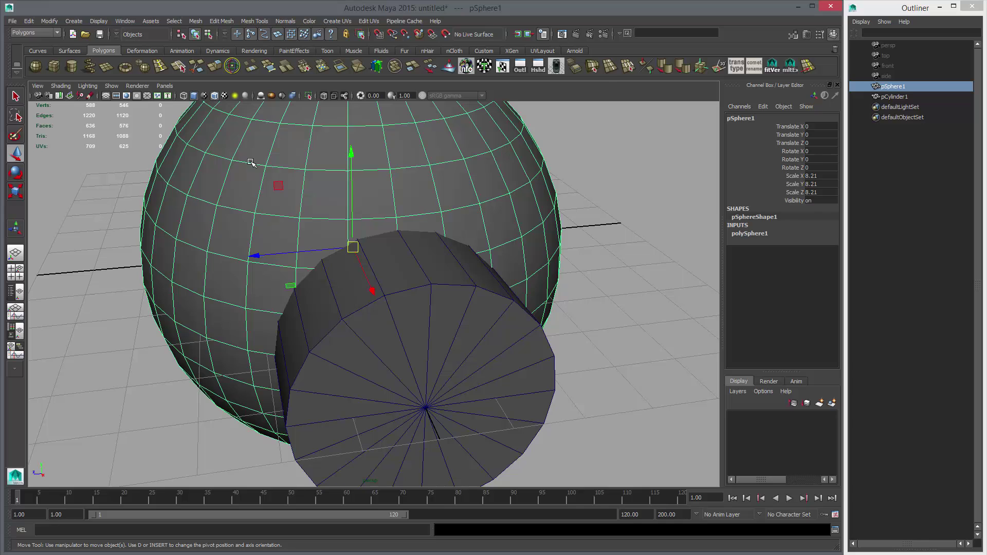
{"action": "left_click_drag", "start_coordinate": [410, 179], "coordinate": [416, 230], "text": "alt"}
{"action": "right_click_drag", "start_coordinate": [376, 234], "coordinate": [370, 213]}
{"action": "key", "text": "q"}
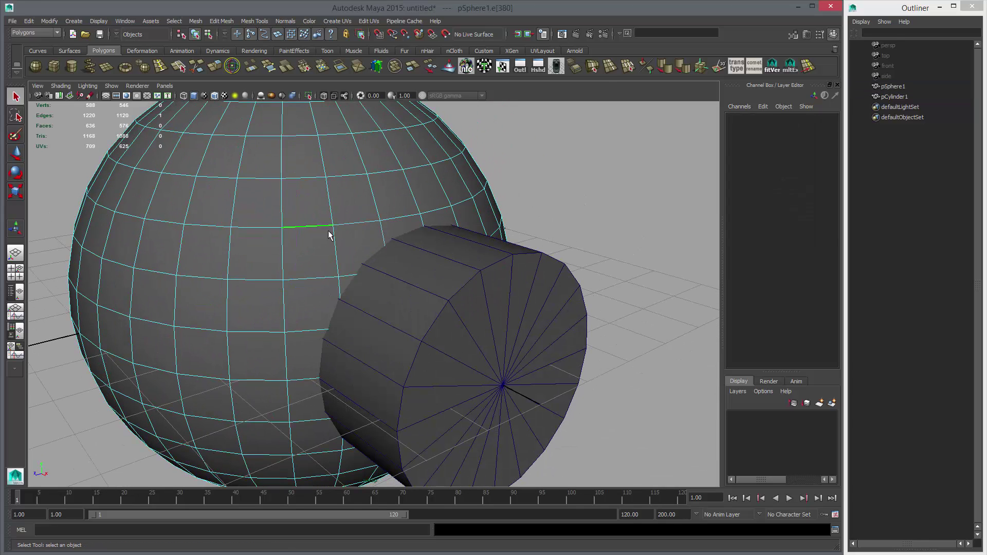
{"action": "left_click", "coordinate": [322, 228]}
{"action": "left_click_drag", "start_coordinate": [337, 252], "coordinate": [257, 257], "text": "alt"}
{"action": "double_click", "coordinate": [382, 246], "text": "shift"}
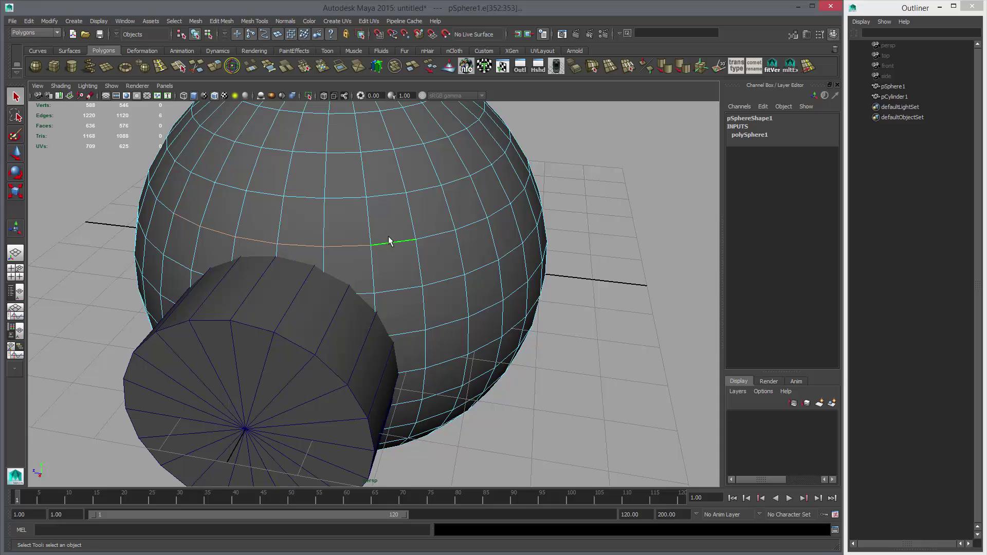
Step: Extend the selection with the column of sphere edges running down one side of the cylinder
{"action": "left_click_drag", "start_coordinate": [414, 282], "coordinate": [276, 208], "text": "alt"}
{"action": "left_click_drag", "start_coordinate": [274, 360], "coordinate": [231, 316], "text": "alt"}
{"action": "left_click_drag", "start_coordinate": [429, 341], "coordinate": [309, 355], "text": "alt"}
{"action": "left_click_drag", "start_coordinate": [471, 240], "coordinate": [387, 307], "text": "alt"}
{"action": "left_click", "coordinate": [399, 262], "text": "shift"}
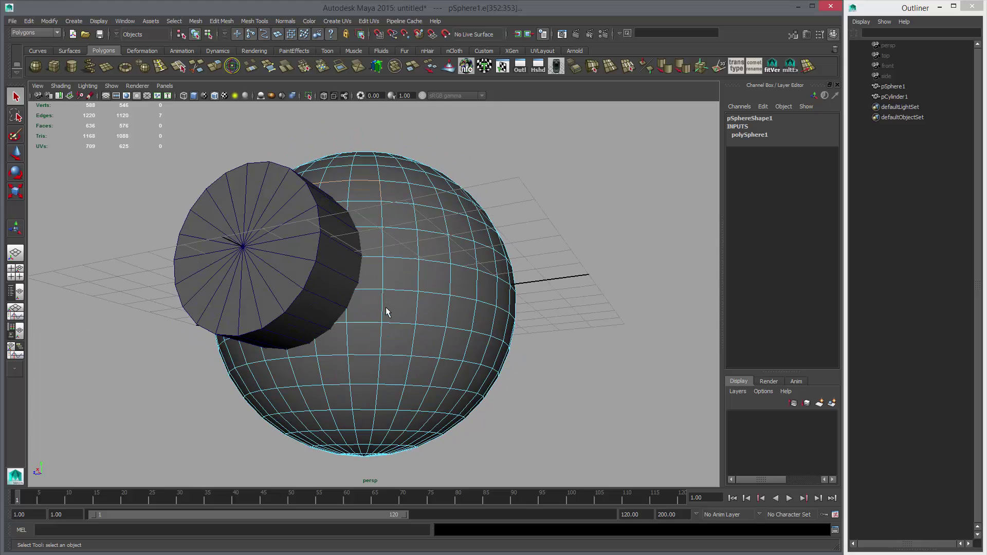
{"action": "double_click", "coordinate": [381, 335], "text": "shift"}
Step: Add the sphere edges below the cylinder and on its remaining side to close the square border, and check the selected edge count
{"action": "left_click_drag", "start_coordinate": [312, 354], "coordinate": [405, 319], "text": "alt"}
{"action": "left_click", "coordinate": [405, 320], "text": "shift"}
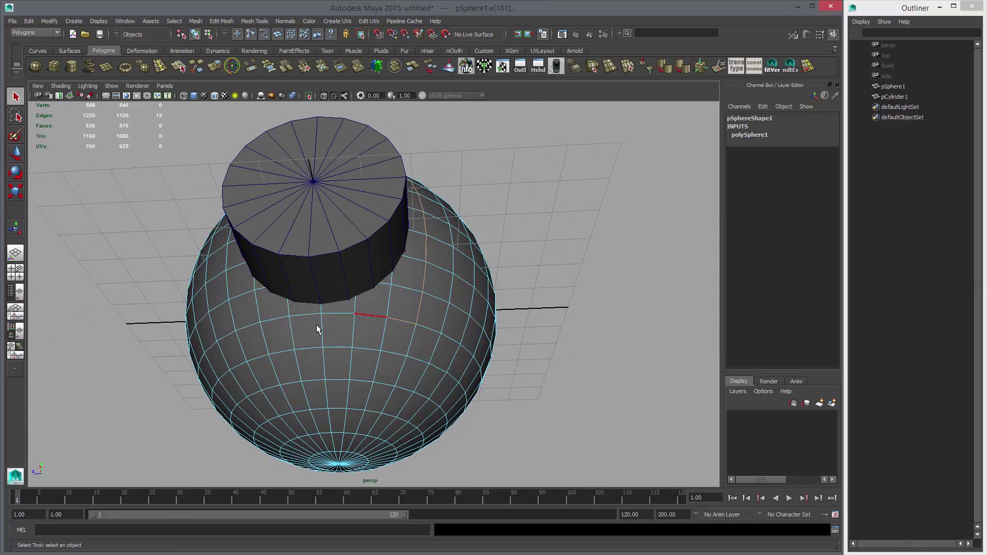
{"action": "double_click", "coordinate": [243, 325], "text": "shift"}
{"action": "left_click_drag", "start_coordinate": [242, 325], "coordinate": [285, 201], "text": "alt"}
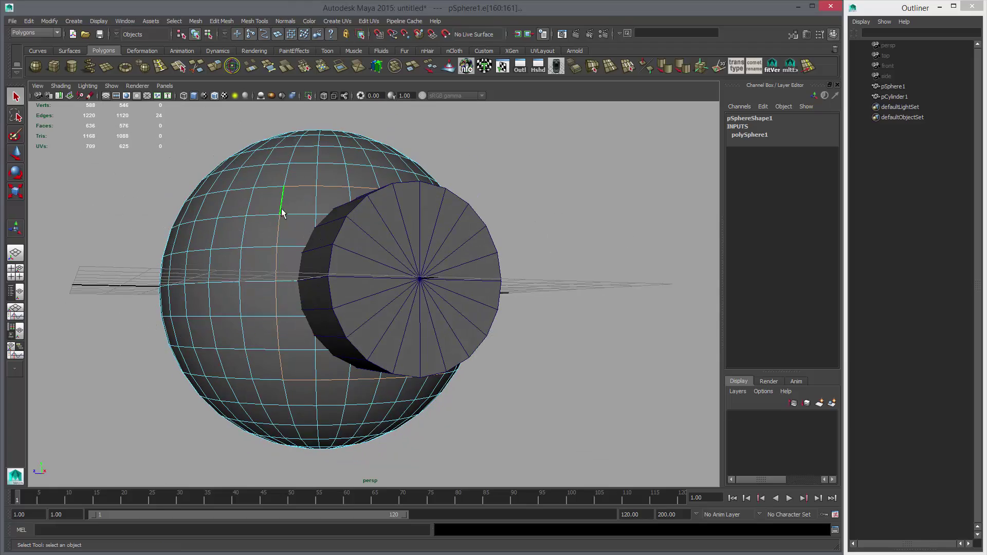
{"action": "left_click_drag", "start_coordinate": [295, 253], "coordinate": [247, 205], "text": "alt"}
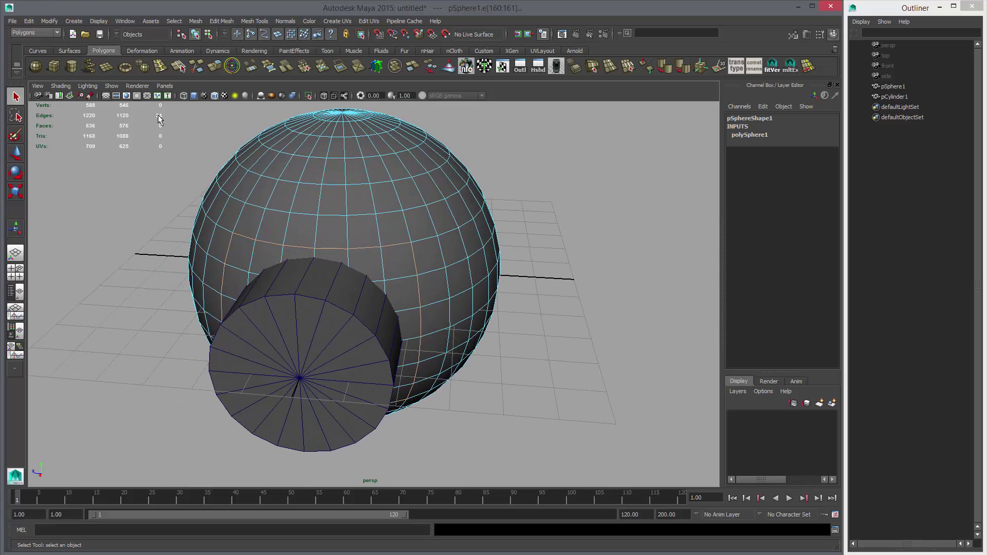
Step: Select the cylinder as an object and hide the viewport grid
{"action": "left_click_drag", "start_coordinate": [367, 209], "coordinate": [477, 255], "text": "alt"}
{"action": "left_click", "coordinate": [242, 222]}
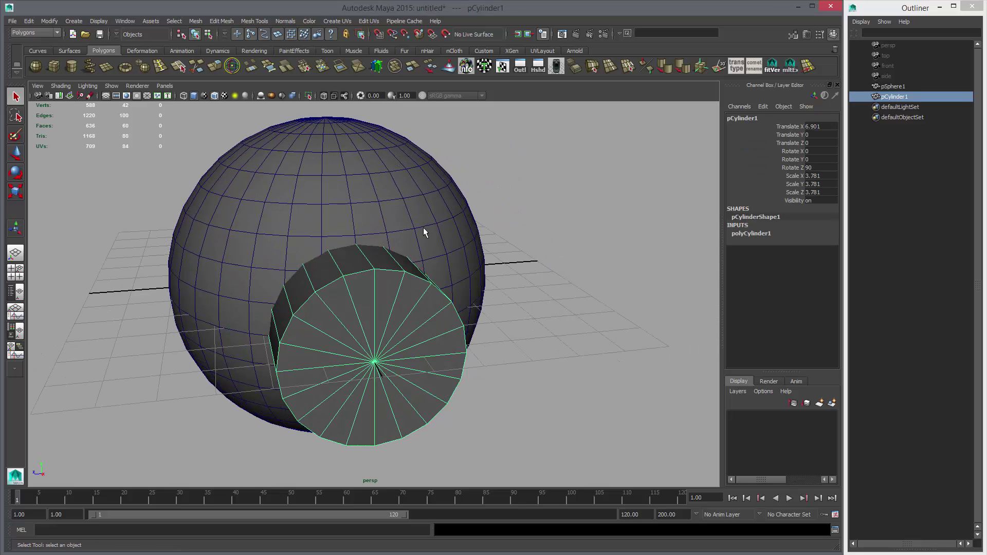
{"action": "left_click_drag", "start_coordinate": [377, 255], "coordinate": [318, 247], "text": "alt"}
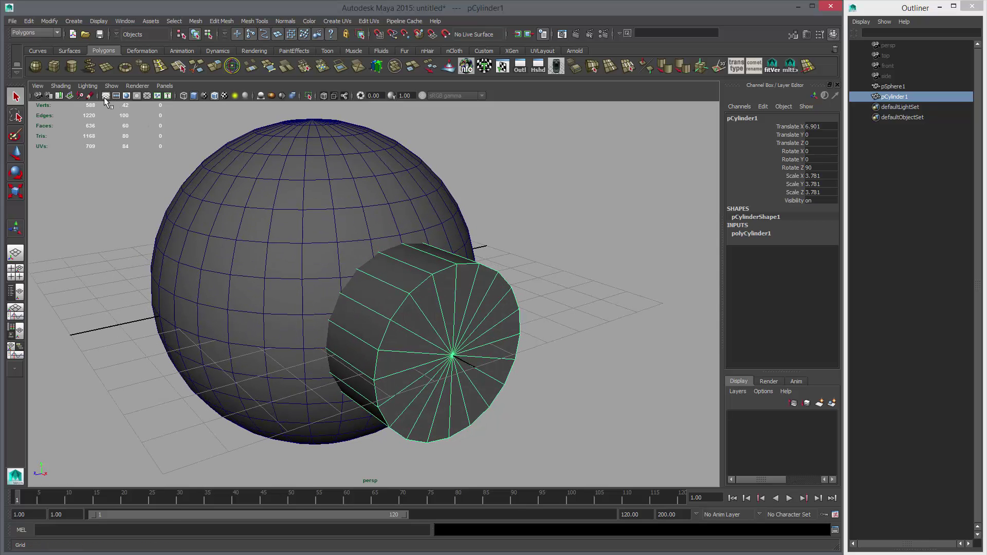
{"action": "left_click_drag", "start_coordinate": [553, 262], "coordinate": [316, 332], "text": "alt"}
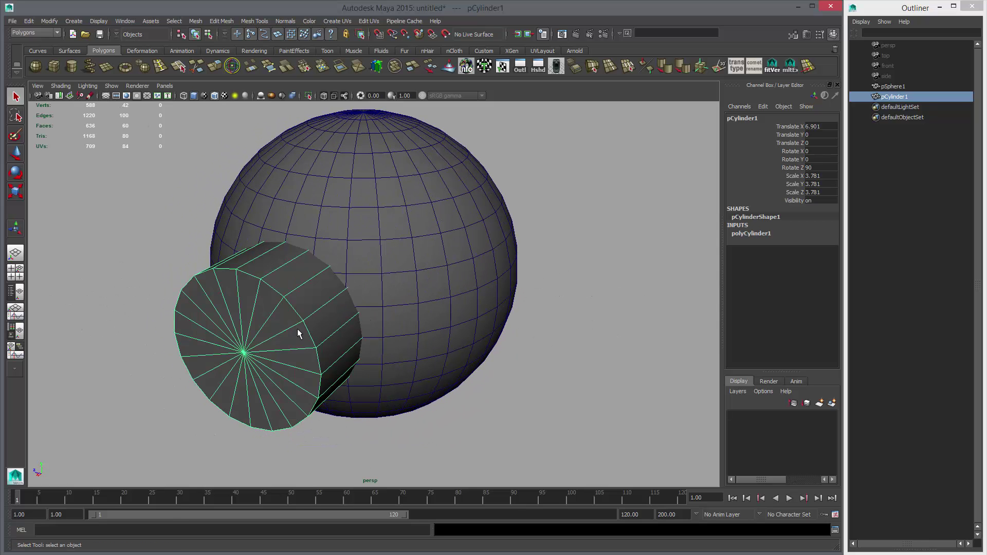
{"action": "left_click_drag", "start_coordinate": [456, 305], "coordinate": [346, 265], "text": "alt"}
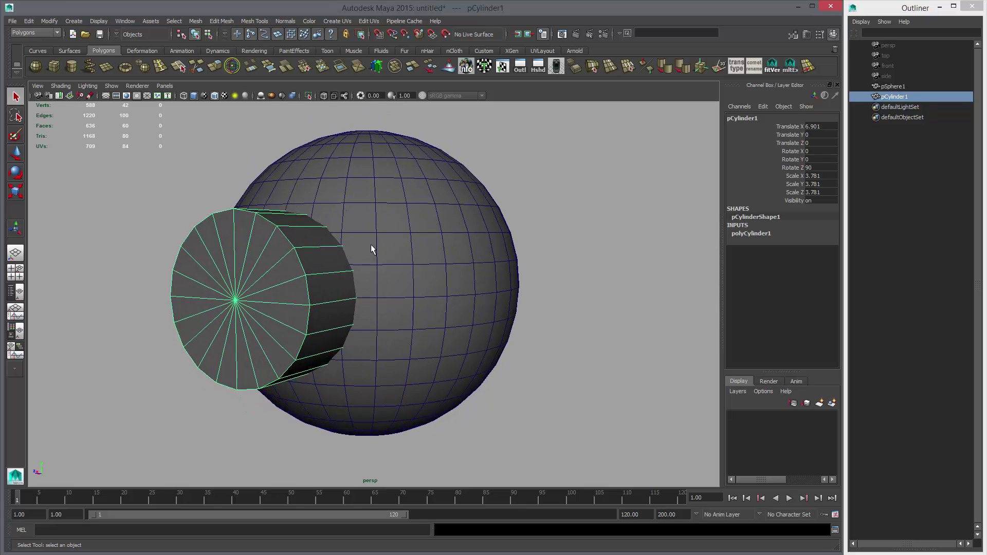
{"action": "left_click_drag", "start_coordinate": [256, 251], "coordinate": [258, 286], "text": "alt"}
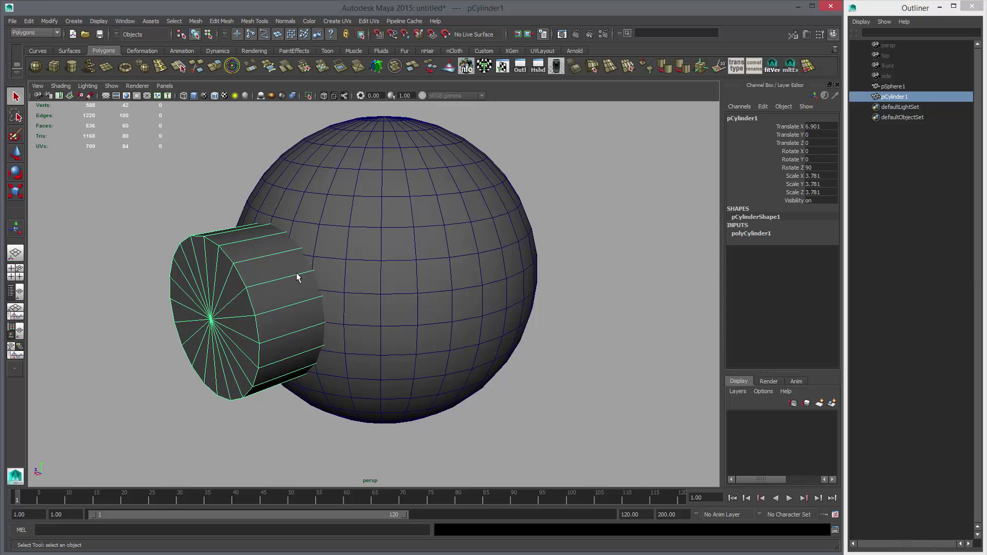
Step: Set the cylinder's axis subdivisions to 24
{"action": "left_click", "coordinate": [754, 235]}
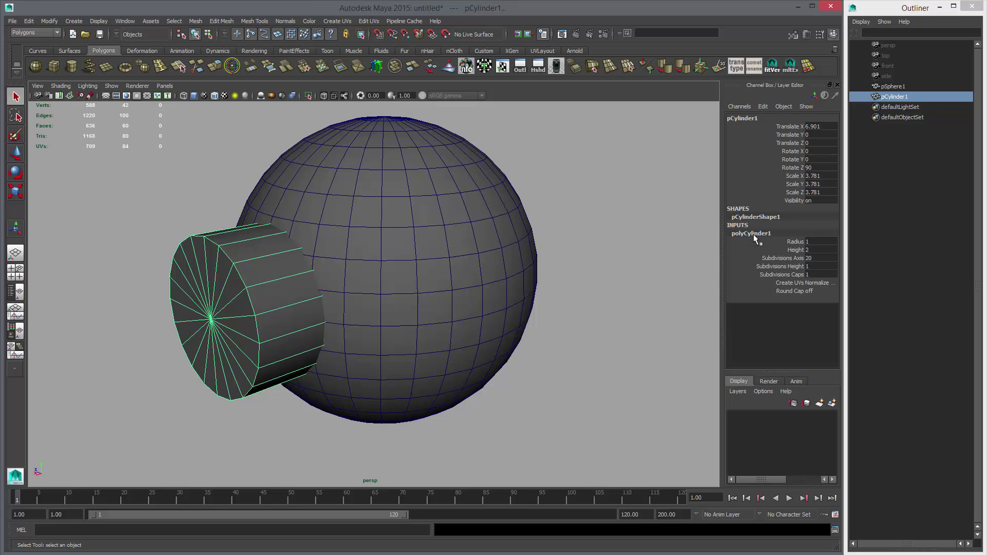
{"action": "left_click", "coordinate": [814, 257]}
{"action": "type", "text": "24"}
{"action": "key", "text": "Return"}
{"action": "left_click_drag", "start_coordinate": [312, 277], "coordinate": [410, 257], "text": "alt"}
{"action": "key", "text": "w"}
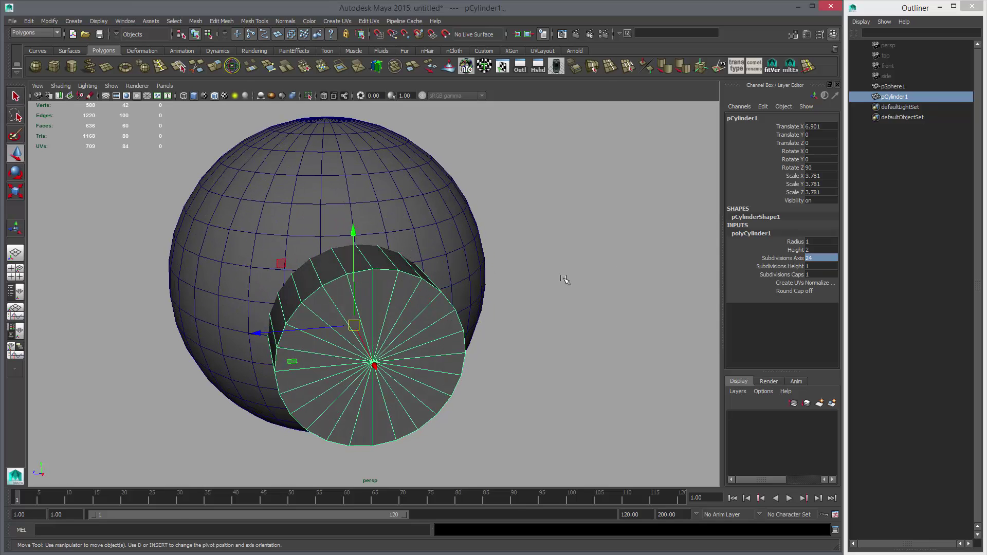
Step: Select the sphere together with the cylinder in object mode
{"action": "left_click_drag", "start_coordinate": [473, 329], "coordinate": [299, 293], "text": "alt"}
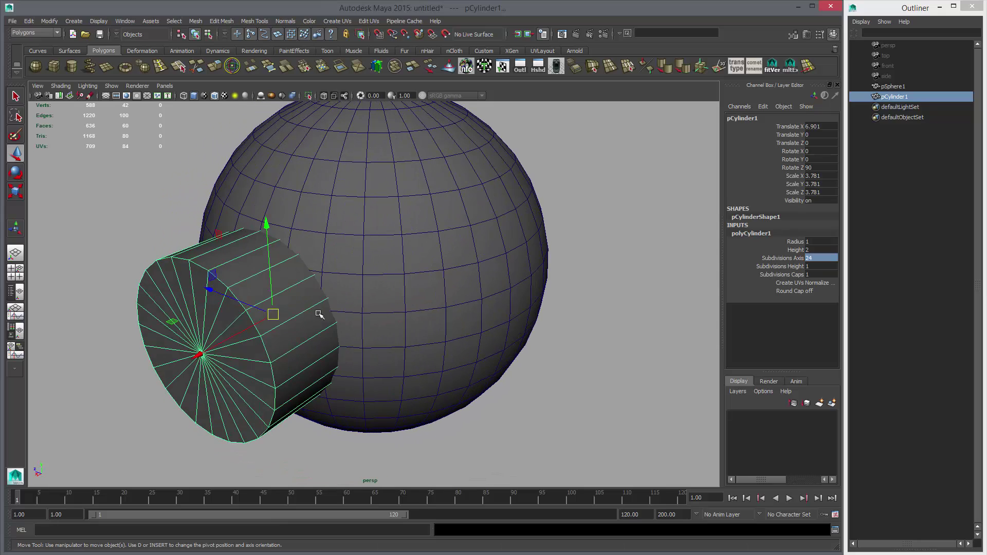
{"action": "left_click_drag", "start_coordinate": [378, 309], "coordinate": [414, 290], "text": "alt"}
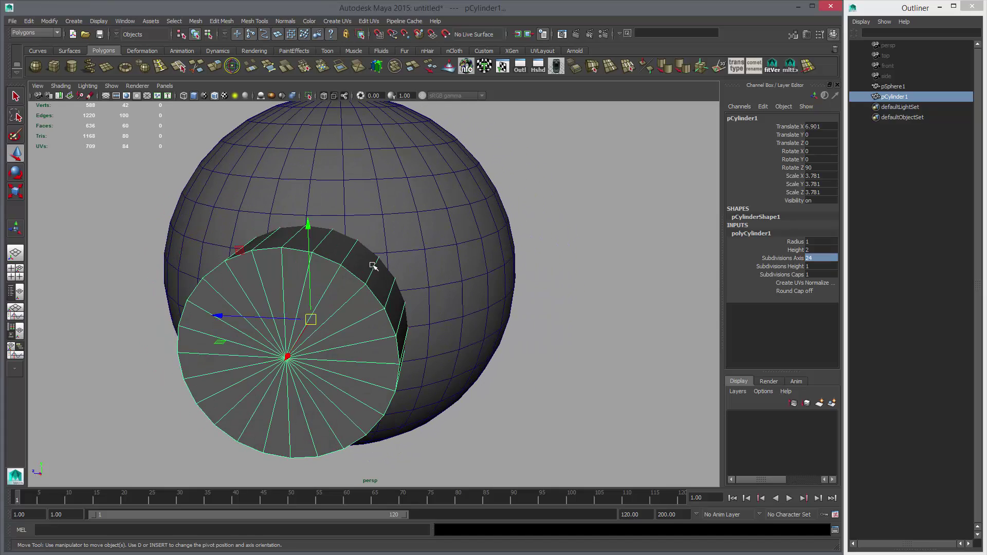
{"action": "left_click", "coordinate": [371, 265]}
{"action": "left_click_drag", "start_coordinate": [371, 265], "coordinate": [394, 296], "text": "alt"}
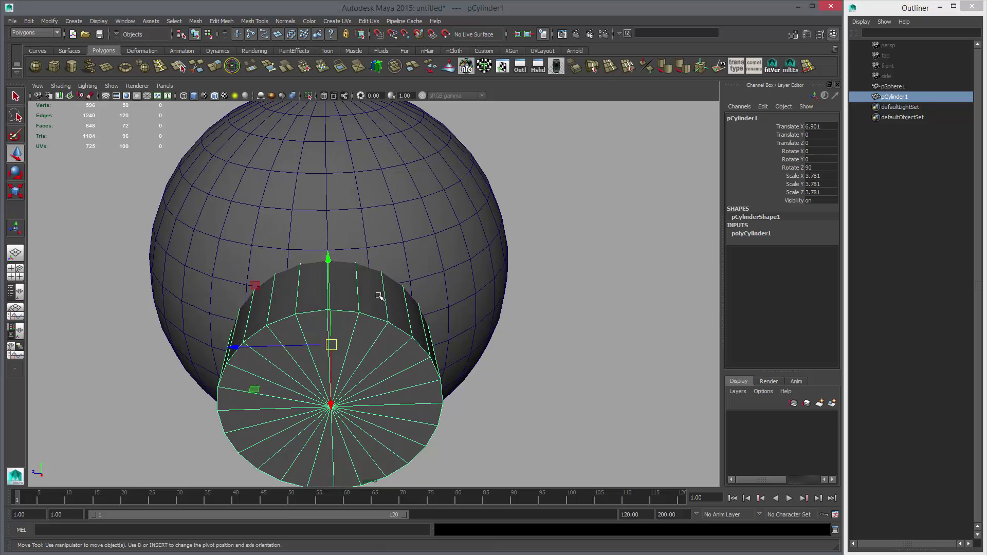
{"action": "key", "text": "q"}
{"action": "mouse_move", "coordinate": [344, 292]}
{"action": "right_mouse_down"}
{"action": "mouse_move", "coordinate": [346, 274]}
{"action": "mouse_move", "coordinate": [342, 289]}
{"action": "right_mouse_up"}
{"action": "left_click_drag", "start_coordinate": [360, 301], "coordinate": [457, 280], "text": "alt"}
{"action": "left_click", "coordinate": [355, 278], "text": "shift"}
{"action": "key", "text": "w"}
{"action": "left_click", "coordinate": [460, 280], "text": "shift"}
{"action": "left_click", "coordinate": [462, 290], "text": "shift"}
{"action": "middle_click_drag", "start_coordinate": [510, 260], "coordinate": [485, 247], "text": "alt"}
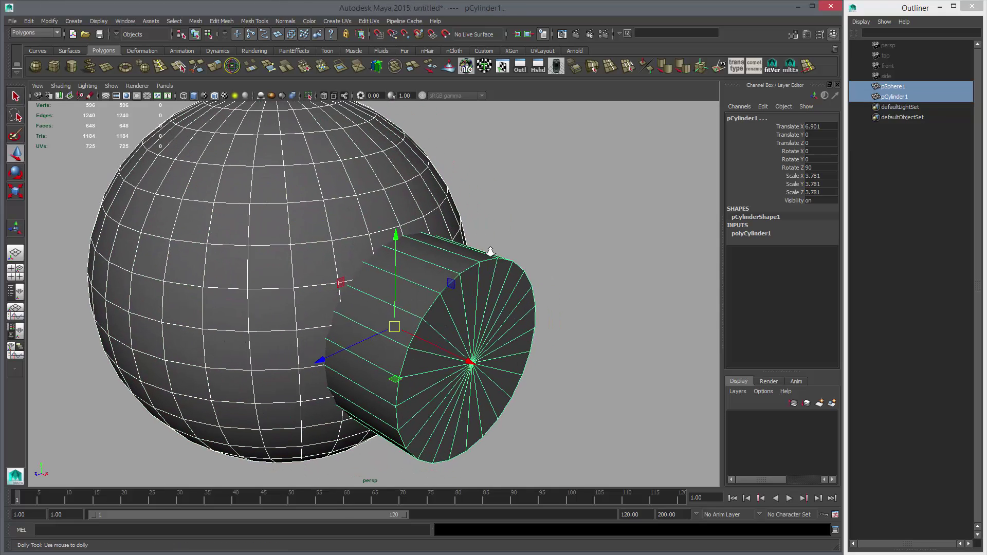
{"action": "scroll", "coordinate": [486, 247], "scroll_direction": "up", "scroll_amount": 1}
Step: Apply a Boolean Union to the sphere and cylinder with Intersection Classification set to Edge, and close the options
{"action": "left_click", "coordinate": [195, 21]}
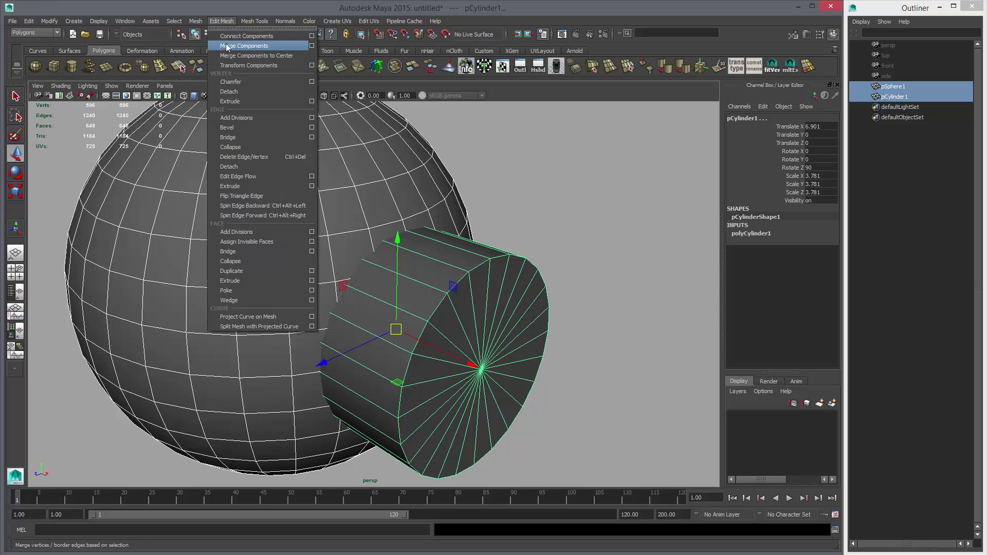
{"action": "mouse_move", "coordinate": [239, 41]}
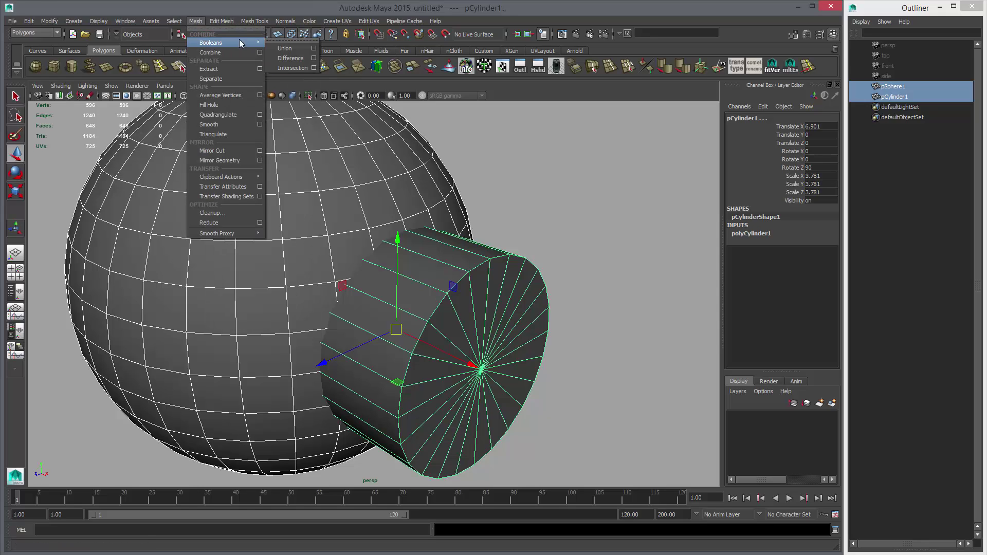
{"action": "left_click", "coordinate": [314, 48]}
{"action": "left_click", "coordinate": [500, 52]}
{"action": "left_click", "coordinate": [516, 71]}
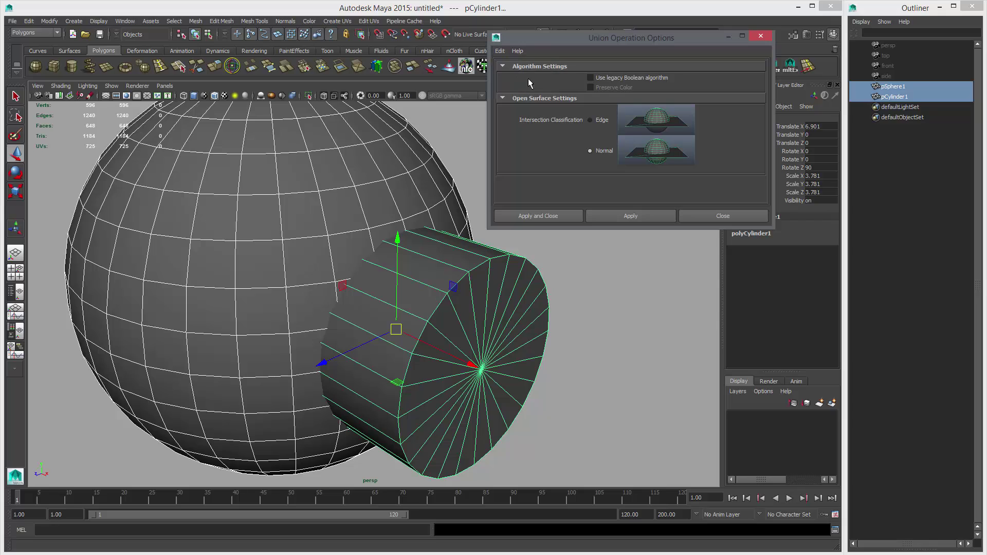
{"action": "left_click", "coordinate": [598, 121]}
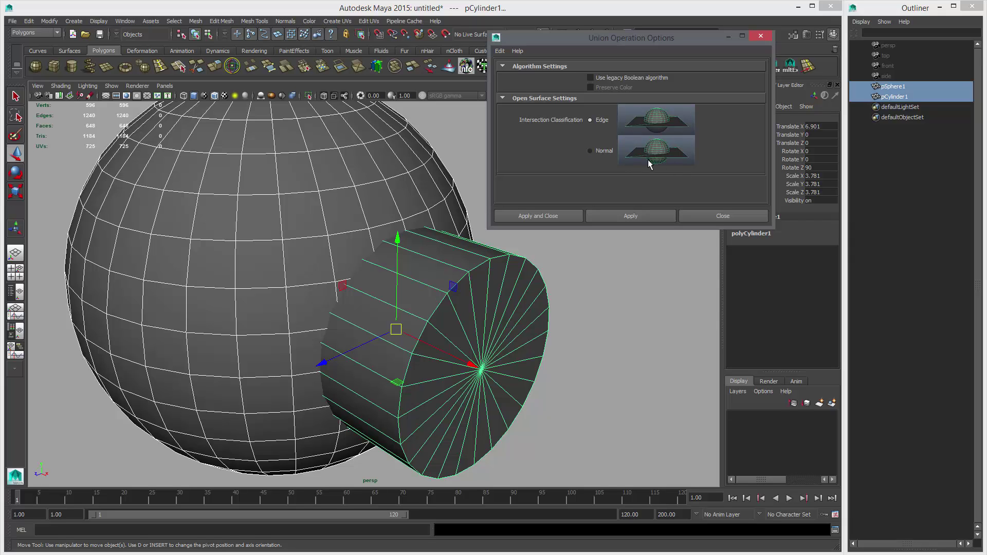
{"action": "left_click", "coordinate": [620, 212]}
{"action": "left_click", "coordinate": [703, 216]}
Step: Inspect the union and the leftover pSphere1 and pCylinder1 nodes in the Outliner
{"action": "left_click_drag", "start_coordinate": [573, 256], "coordinate": [360, 266], "text": "alt"}
{"action": "left_click_drag", "start_coordinate": [295, 245], "coordinate": [406, 265], "text": "alt"}
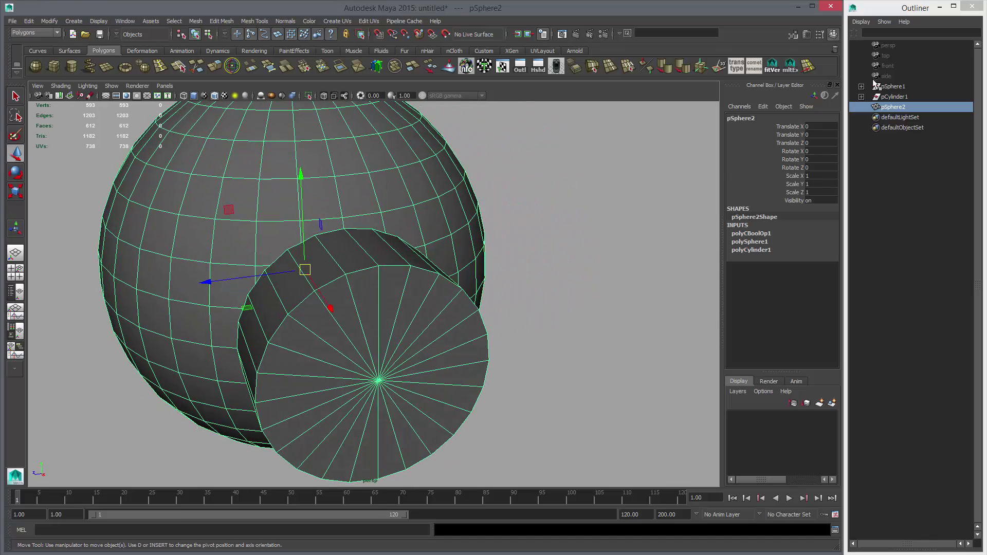
{"action": "left_click", "coordinate": [897, 96]}
{"action": "key", "text": "Up"}
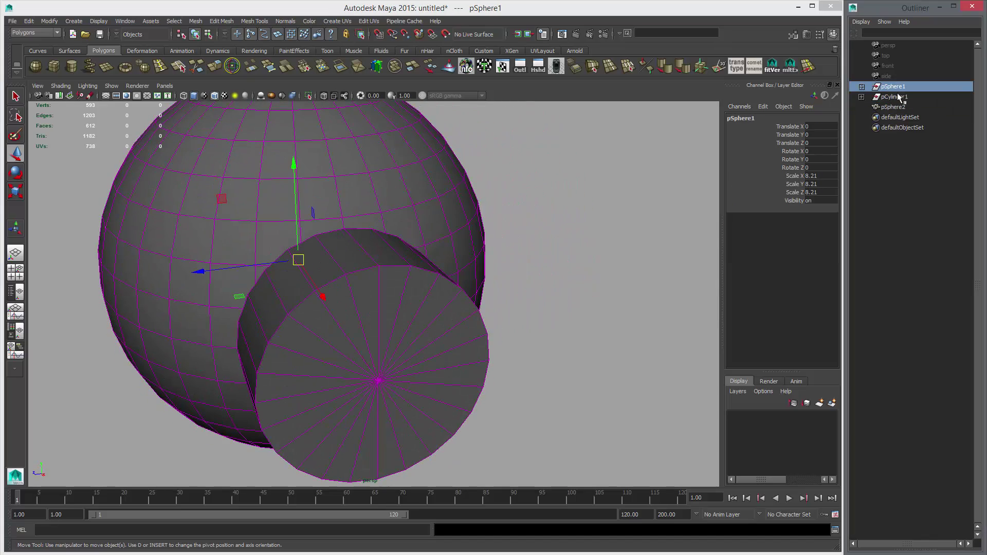
{"action": "left_click", "coordinate": [862, 97]}
{"action": "left_click", "coordinate": [861, 96]}
{"action": "left_click", "coordinate": [888, 97]}
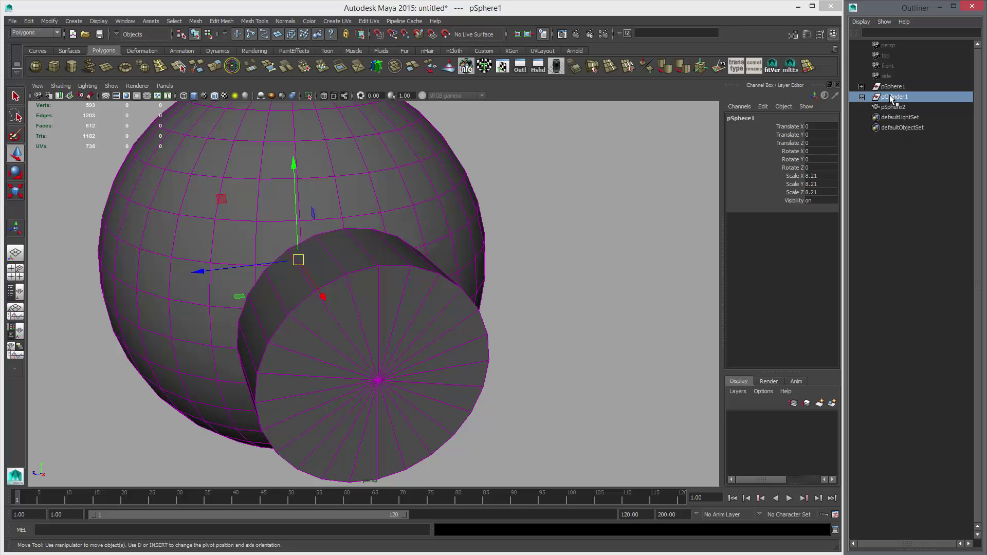
{"action": "left_click_drag", "start_coordinate": [613, 234], "coordinate": [558, 243], "text": "alt"}
{"action": "middle_click_drag", "start_coordinate": [558, 256], "coordinate": [627, 311]}
{"action": "key", "text": "ctrl+z"}
{"action": "left_click_drag", "start_coordinate": [557, 323], "coordinate": [610, 307], "text": "alt"}
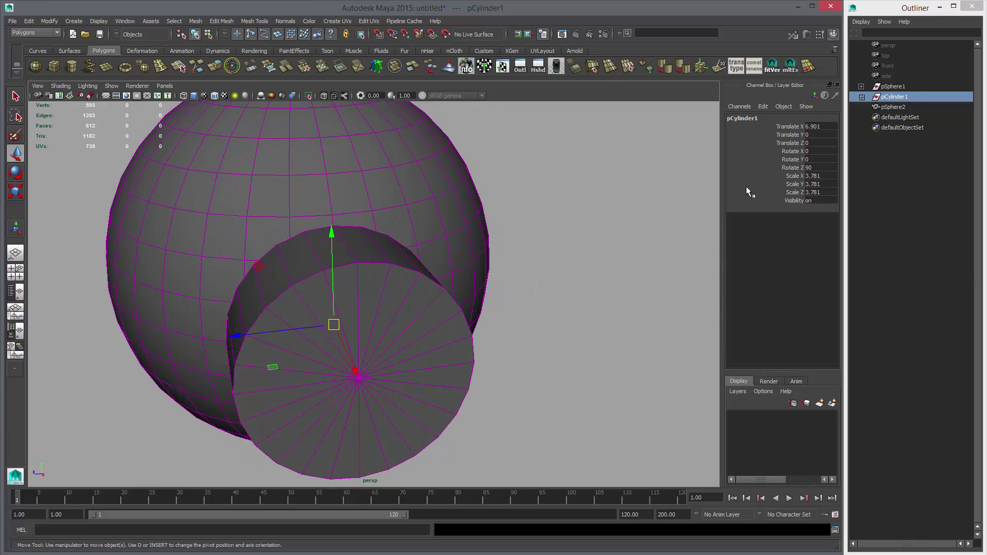
Step: Select the merged mesh pSphere2 and delete its construction history
{"action": "left_click", "coordinate": [459, 230]}
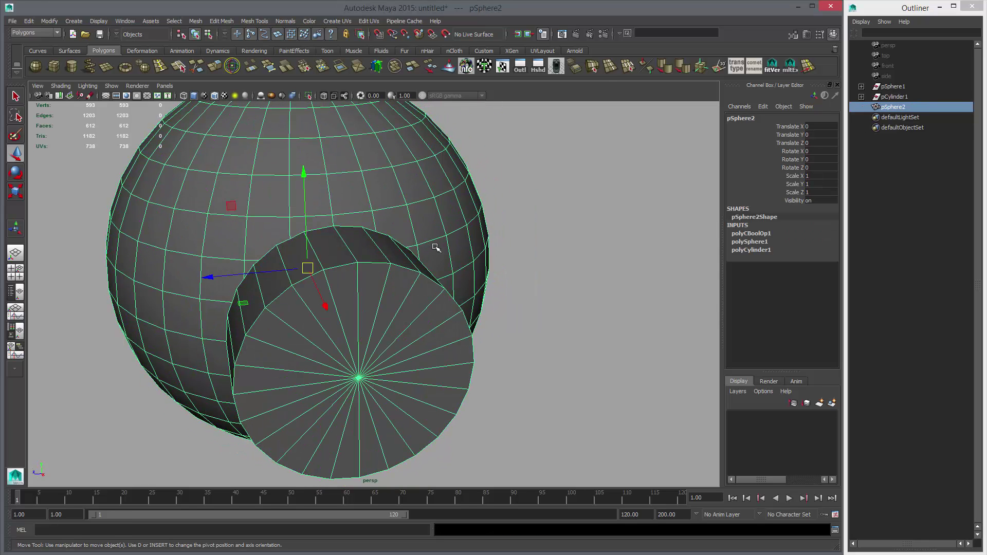
{"action": "key", "text": "alt+shift+d"}
{"action": "left_click_drag", "start_coordinate": [383, 282], "coordinate": [458, 274], "text": "alt"}
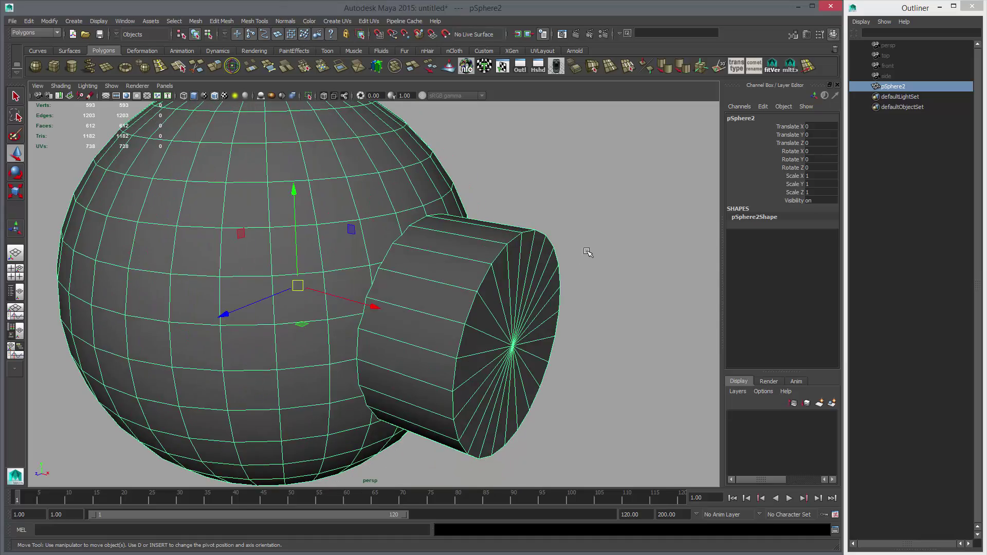
Step: Select and delete the seven short sphere edges that meet the cylinder's rim between its vertices
{"action": "left_click_drag", "start_coordinate": [525, 276], "coordinate": [430, 262], "text": "alt"}
{"action": "right_click_drag", "start_coordinate": [515, 228], "coordinate": [454, 225], "text": "alt"}
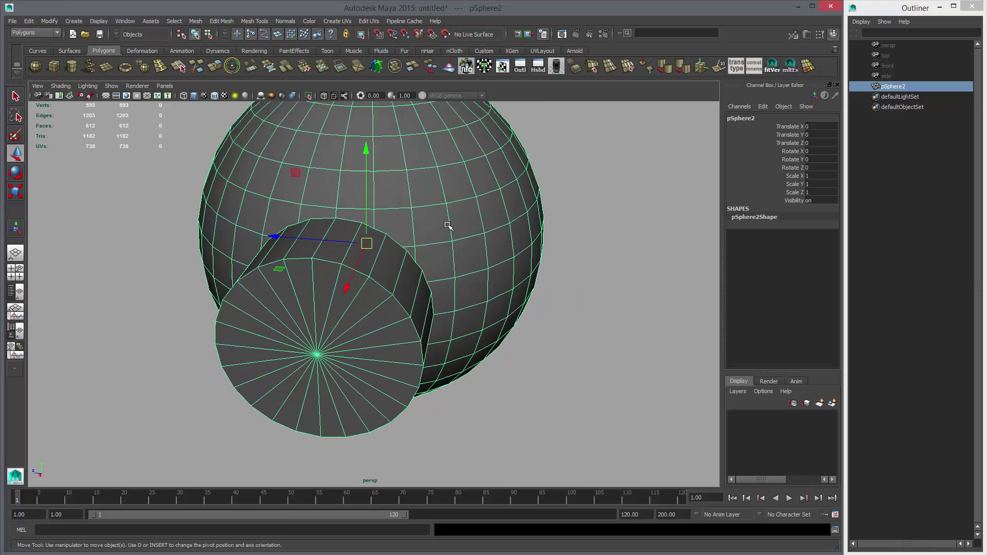
{"action": "left_click_drag", "start_coordinate": [454, 225], "coordinate": [432, 226], "text": "alt"}
{"action": "right_click_drag", "start_coordinate": [432, 227], "coordinate": [488, 270], "text": "alt"}
{"action": "key", "text": "q"}
{"action": "right_click_drag", "start_coordinate": [333, 226], "coordinate": [337, 214]}
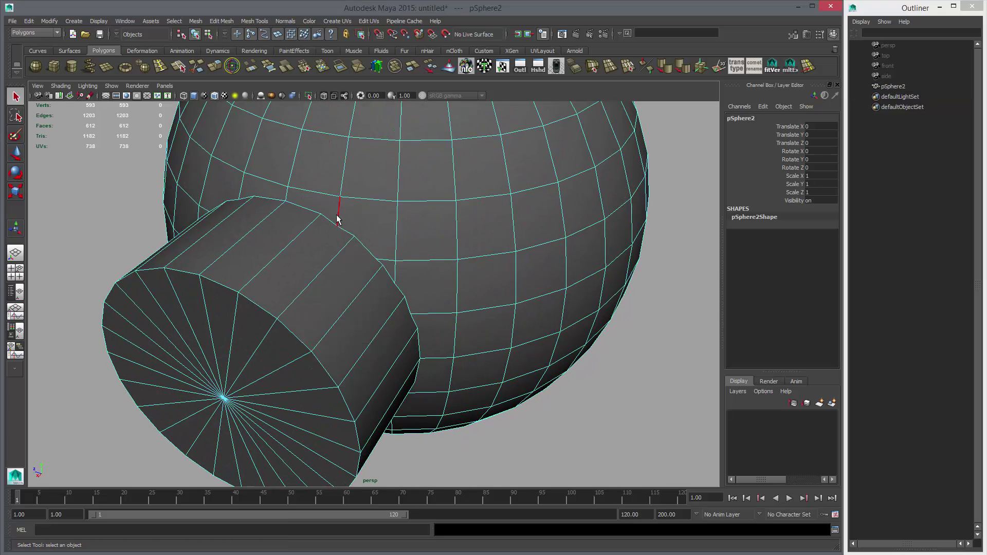
{"action": "left_click", "coordinate": [427, 261]}
{"action": "left_click_drag", "start_coordinate": [436, 297], "coordinate": [408, 238], "text": "alt"}
{"action": "left_click", "coordinate": [412, 268]}
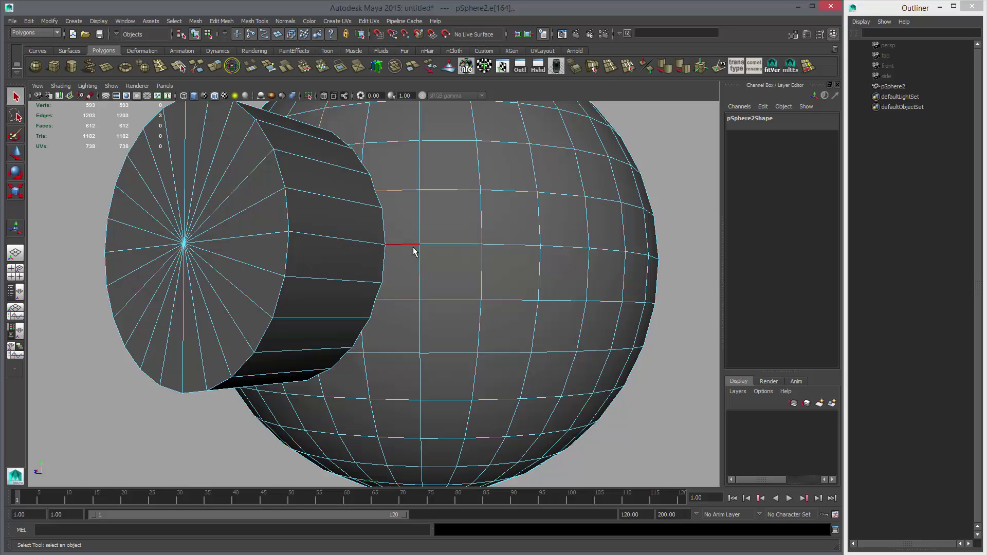
{"action": "left_click_drag", "start_coordinate": [365, 252], "coordinate": [348, 192], "text": "alt"}
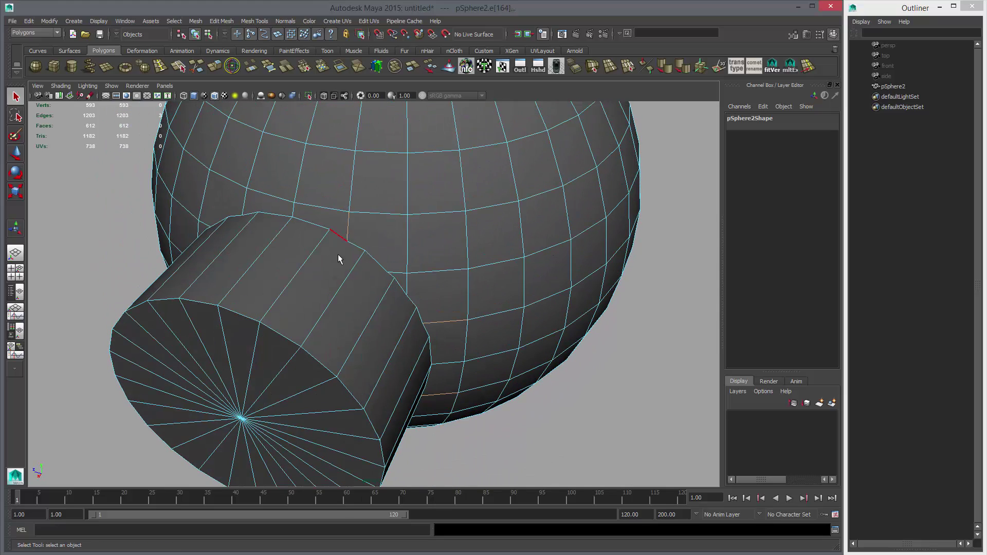
{"action": "left_click_drag", "start_coordinate": [340, 252], "coordinate": [412, 239], "text": "alt"}
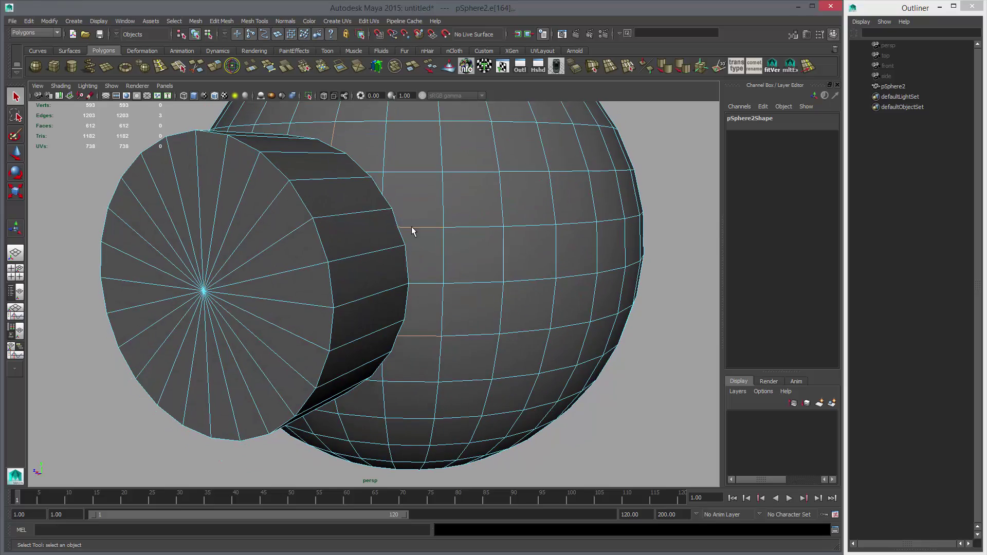
{"action": "left_click_drag", "start_coordinate": [421, 307], "coordinate": [368, 319], "text": "alt"}
{"action": "left_click", "coordinate": [370, 295], "text": "shift"}
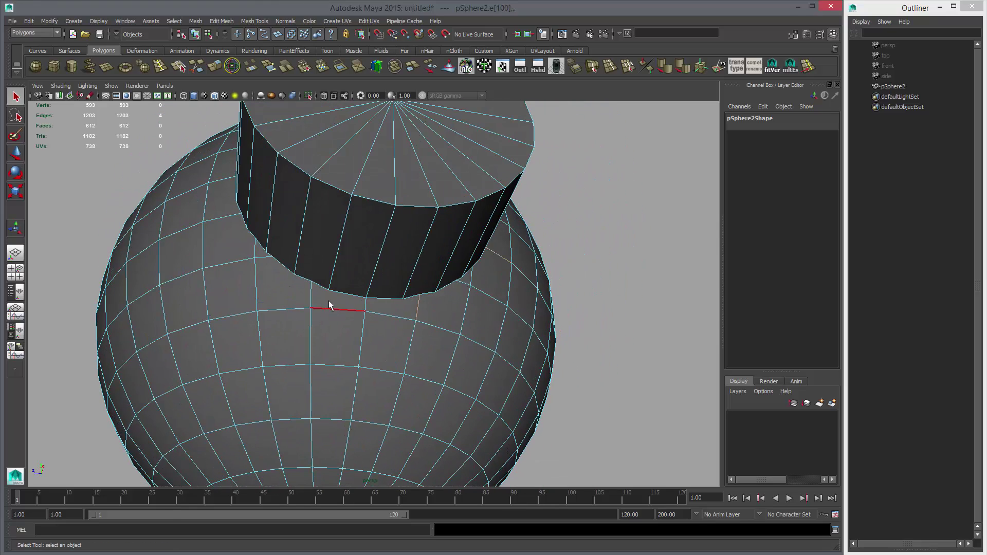
{"action": "left_click_drag", "start_coordinate": [319, 278], "coordinate": [430, 234], "text": "alt"}
{"action": "left_click", "coordinate": [372, 289], "text": "shift"}
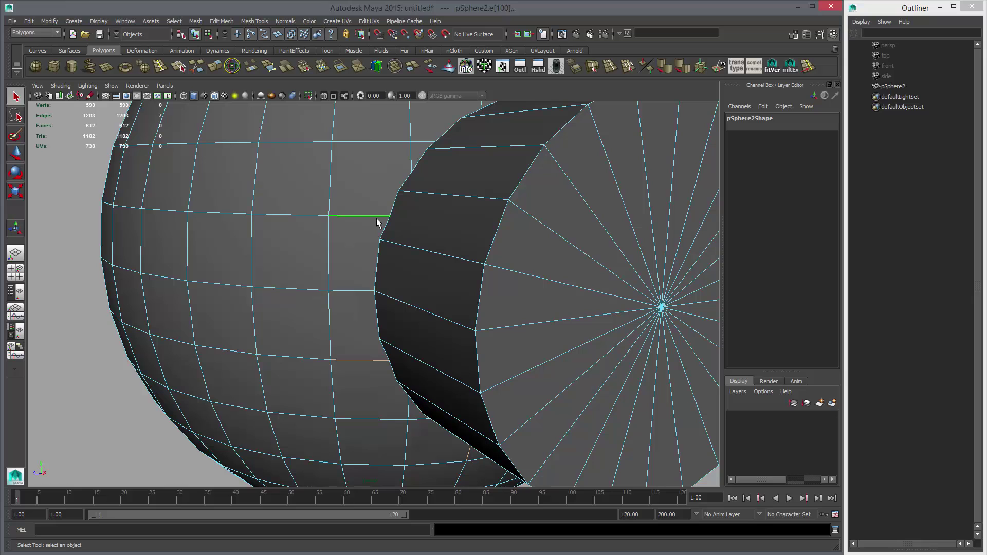
{"action": "key", "text": "Delete"}
Step: Delete the remaining short sphere edge that meets the top of the cylinder's rim off its vertices
{"action": "scroll", "coordinate": [430, 242], "scroll_direction": "down", "scroll_amount": 4}
{"action": "left_click_drag", "start_coordinate": [461, 232], "coordinate": [416, 249], "text": "alt"}
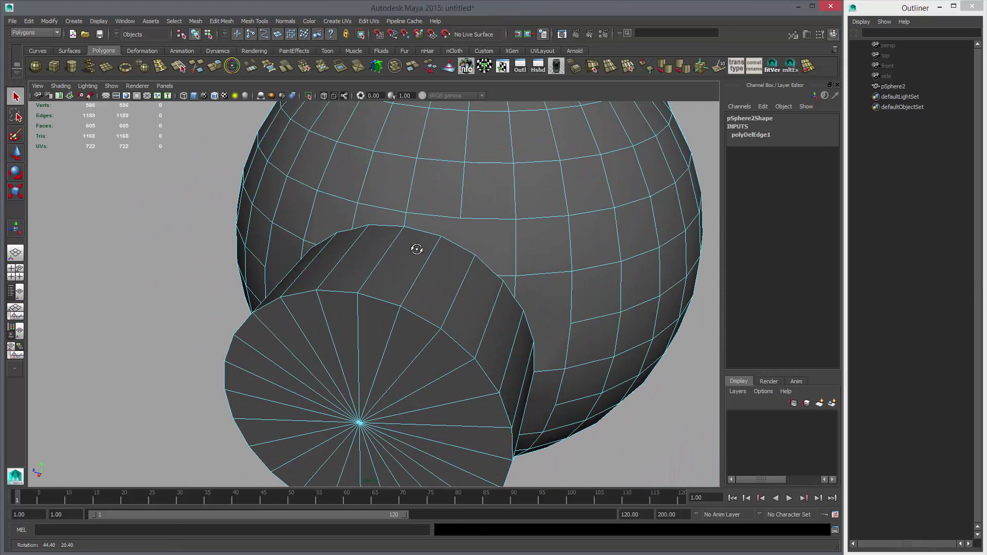
{"action": "left_click", "coordinate": [195, 67]}
{"action": "key", "text": "w"}
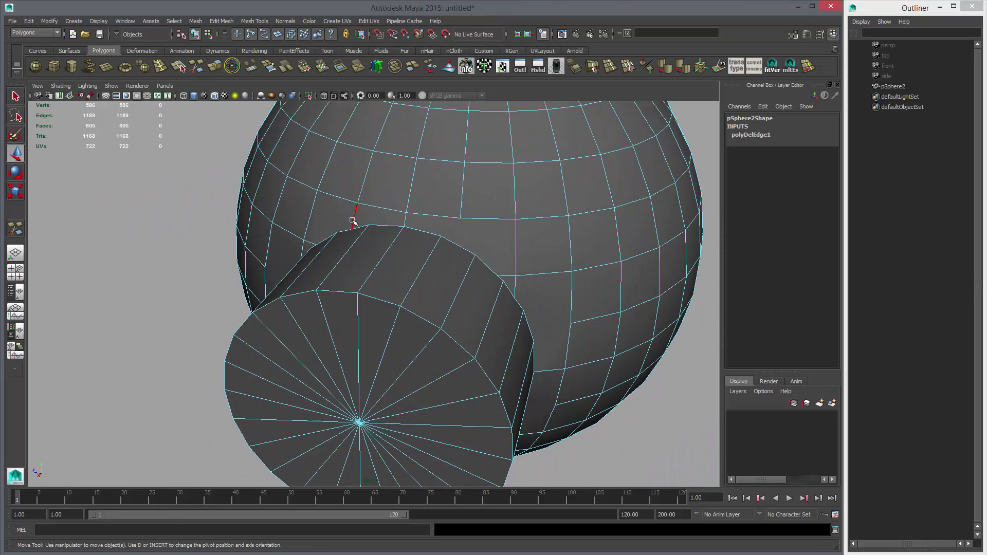
{"action": "left_click", "coordinate": [358, 211]}
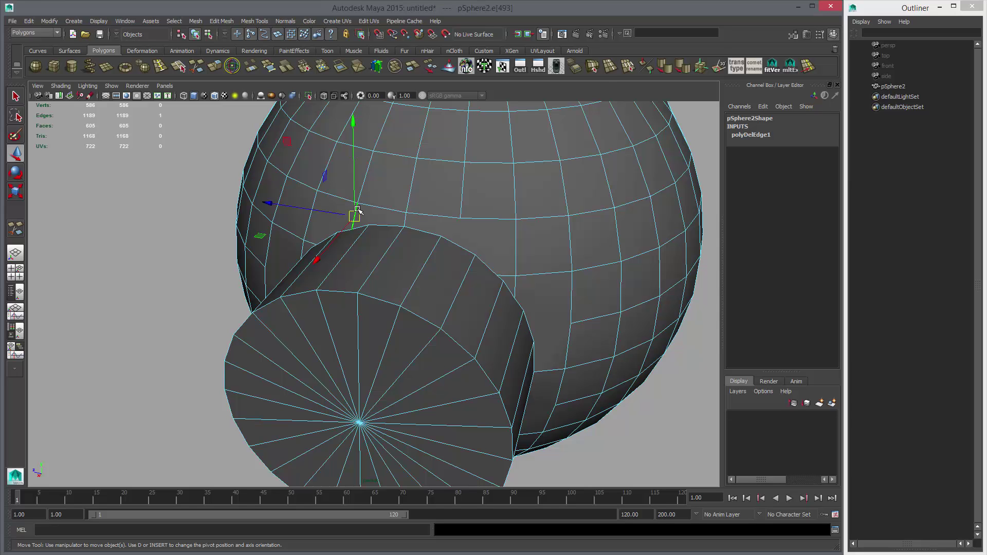
{"action": "key", "text": "Delete"}
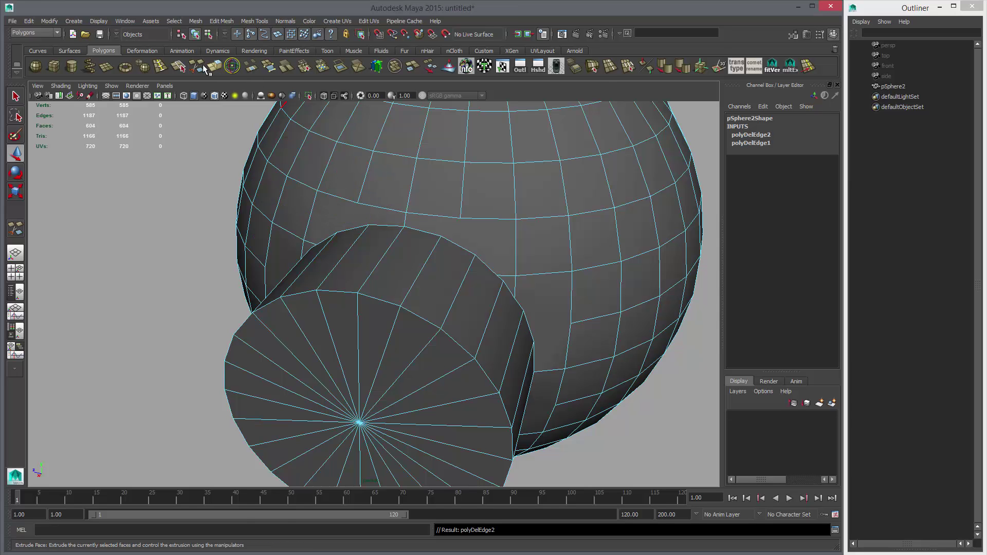
Step: Cut new edges connecting the cylinder's upper rim vertices to the nearest sphere vertices above them
{"action": "left_click_drag", "start_coordinate": [280, 163], "coordinate": [389, 181], "text": "alt"}
{"action": "left_click", "coordinate": [401, 186]}
{"action": "left_click", "coordinate": [416, 206]}
{"action": "left_click_drag", "start_coordinate": [476, 205], "coordinate": [452, 224], "text": "alt"}
{"action": "right_click", "coordinate": [444, 195]}
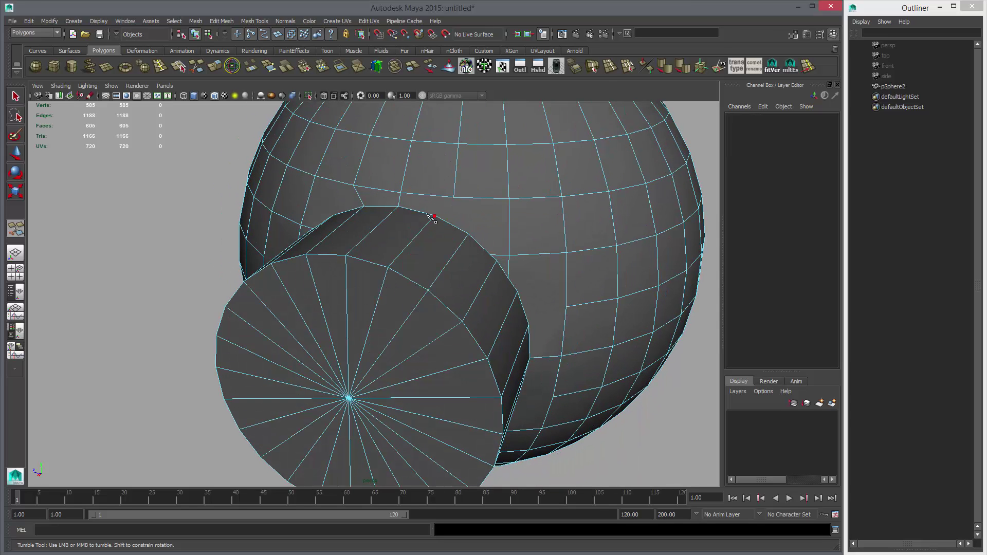
{"action": "left_click", "coordinate": [435, 216]}
{"action": "left_click", "coordinate": [454, 197]}
{"action": "left_click_drag", "start_coordinate": [462, 234], "coordinate": [437, 216], "text": "alt"}
{"action": "left_click", "coordinate": [451, 221]}
{"action": "left_click", "coordinate": [493, 188]}
{"action": "key", "text": "Return"}
Step: Cut edges from the rim vertices down one side of the cylinder to the adjacent sphere vertices
{"action": "left_click_drag", "start_coordinate": [525, 226], "coordinate": [436, 260], "text": "alt"}
{"action": "left_click", "coordinate": [475, 243]}
{"action": "key", "text": "Return"}
{"action": "left_click", "coordinate": [476, 186]}
{"action": "key", "text": "Return"}
{"action": "left_click_drag", "start_coordinate": [511, 229], "coordinate": [474, 193], "text": "alt"}
{"action": "left_click", "coordinate": [507, 211]}
{"action": "key", "text": "Return"}
{"action": "left_click", "coordinate": [465, 244]}
{"action": "left_click", "coordinate": [511, 283]}
{"action": "key", "text": "Return"}
Step: Connect the rim vertices on the cylinder's underside to the sphere vertices below them with new cuts
{"action": "left_click_drag", "start_coordinate": [511, 283], "coordinate": [469, 280], "text": "alt"}
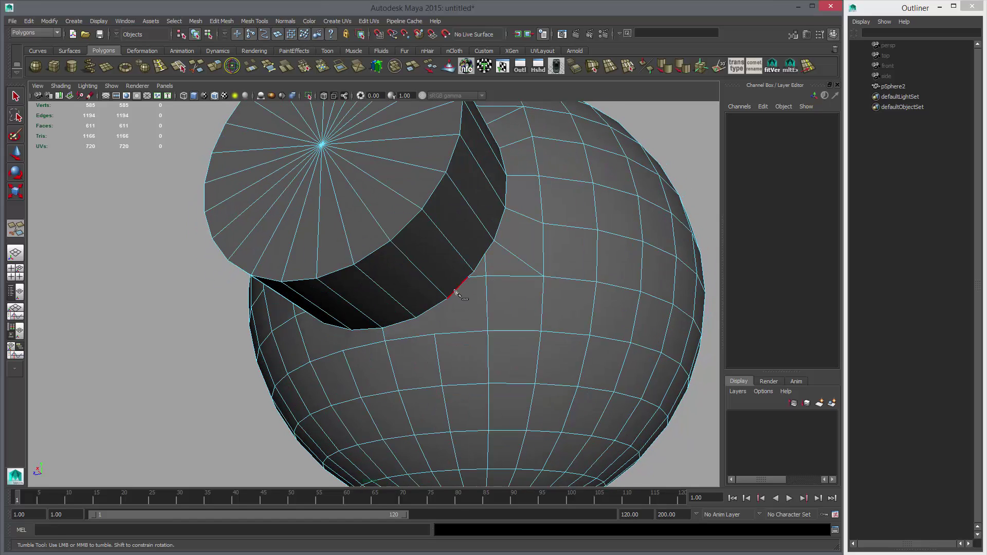
{"action": "left_click", "coordinate": [443, 315]}
{"action": "left_click", "coordinate": [395, 340]}
{"action": "key", "text": "Return"}
{"action": "left_click_drag", "start_coordinate": [395, 339], "coordinate": [434, 341], "text": "alt"}
{"action": "key", "text": "Return"}
{"action": "left_click_drag", "start_coordinate": [415, 299], "coordinate": [438, 326]}
{"action": "left_click_drag", "start_coordinate": [433, 342], "coordinate": [427, 342]}
{"action": "left_click", "coordinate": [391, 340]}
{"action": "left_click", "coordinate": [377, 255]}
{"action": "left_click", "coordinate": [335, 293]}
{"action": "key", "text": "Return"}
Step: Continue the connecting cuts between rim and sphere vertices up the cylinder's opposite side
{"action": "left_click_drag", "start_coordinate": [336, 269], "coordinate": [355, 230]}
{"action": "left_click_drag", "start_coordinate": [355, 230], "coordinate": [381, 288], "text": "alt"}
{"action": "key", "text": "Return"}
{"action": "mouse_move", "coordinate": [356, 210]}
{"action": "left_mouse_down"}
{"action": "mouse_move", "coordinate": [366, 241]}
{"action": "mouse_move", "coordinate": [400, 183]}
{"action": "mouse_move", "coordinate": [335, 177]}
{"action": "mouse_move", "coordinate": [359, 198]}
{"action": "left_mouse_up"}
{"action": "key", "text": "Return"}
{"action": "key", "text": "Return"}
{"action": "left_click", "coordinate": [342, 170]}
{"action": "left_click_drag", "start_coordinate": [427, 206], "coordinate": [396, 132]}
{"action": "key", "text": "Return"}
{"action": "left_click", "coordinate": [391, 242]}
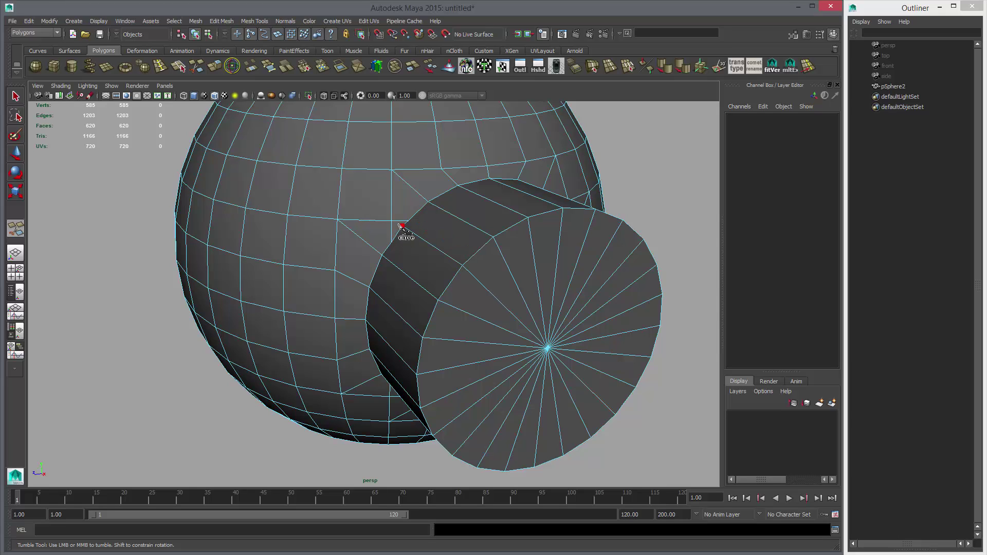
Step: Cut the missing connecting edges at the upper corner of the cylinder's opposite side
{"action": "left_click_drag", "start_coordinate": [340, 183], "coordinate": [346, 150]}
{"action": "key", "text": "Return"}
{"action": "mouse_move", "coordinate": [427, 203]}
{"action": "left_mouse_down", "text": "alt"}
{"action": "mouse_move", "coordinate": [415, 220]}
{"action": "mouse_move", "coordinate": [412, 206]}
{"action": "left_mouse_up", "text": "alt"}
{"action": "left_click_drag", "start_coordinate": [535, 239], "coordinate": [462, 229], "text": "alt"}
{"action": "left_click", "coordinate": [418, 250]}
{"action": "left_click", "coordinate": [498, 192]}
{"action": "key", "text": "Return"}
Step: Cut connecting edges from the rim to the sphere vertices at the lower corner of that same side
{"action": "left_click_drag", "start_coordinate": [497, 195], "coordinate": [464, 282], "text": "alt"}
{"action": "left_click", "coordinate": [464, 285]}
{"action": "left_click", "coordinate": [531, 344]}
{"action": "key", "text": "Return"}
{"action": "left_click_drag", "start_coordinate": [531, 344], "coordinate": [433, 307], "text": "alt"}
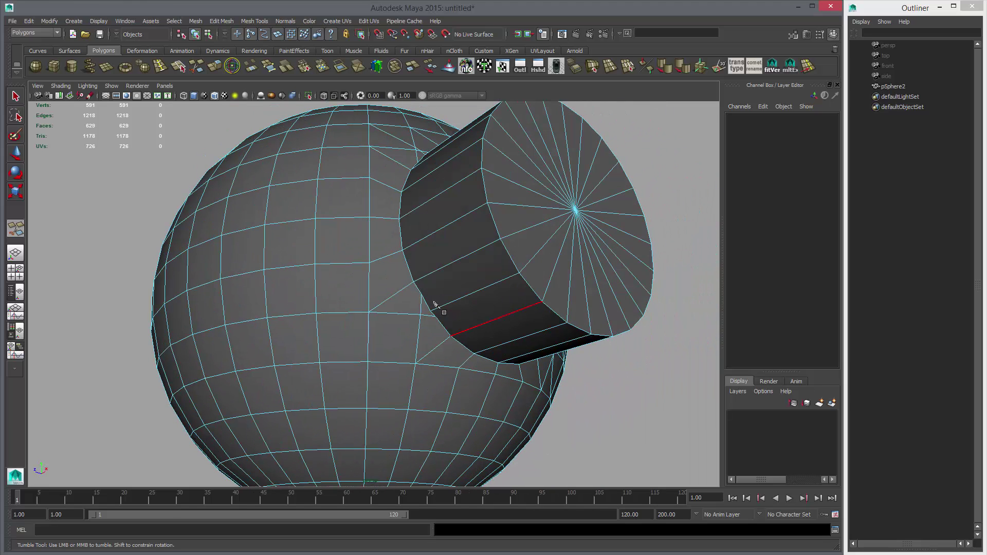
{"action": "left_click", "coordinate": [369, 361]}
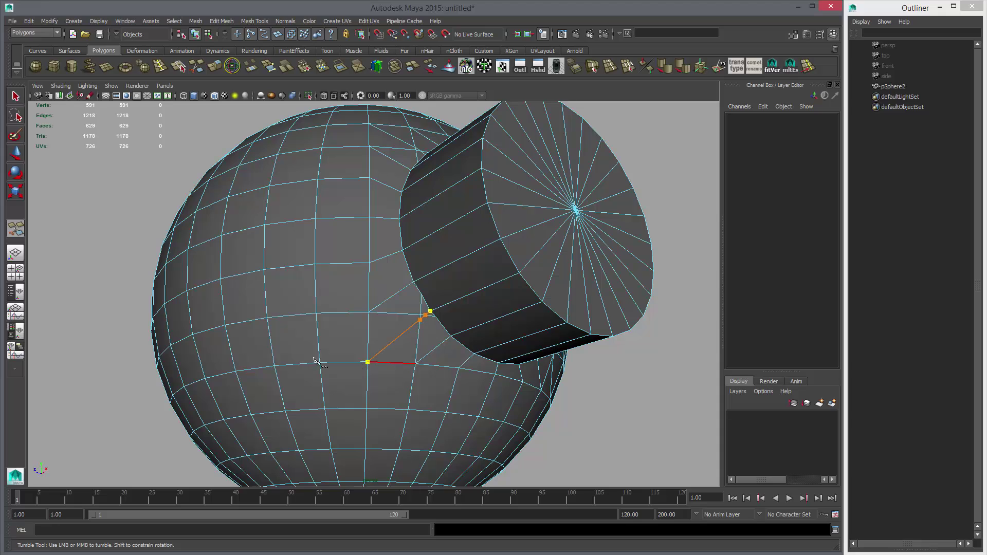
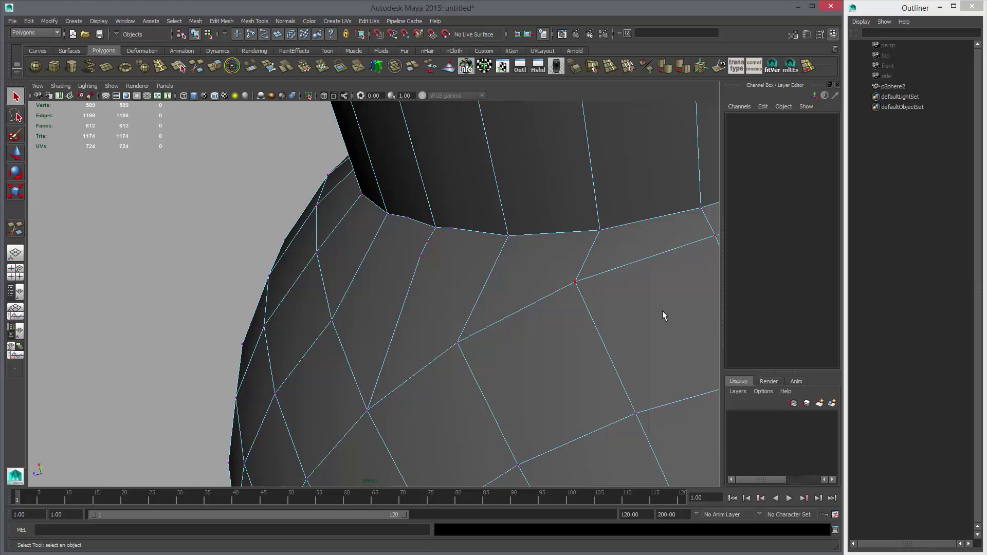
Step: Examine the reworked topology where the cylinder meets the sphere from several angles
{"action": "right_click_drag", "start_coordinate": [663, 315], "coordinate": [449, 252], "text": "alt"}
{"action": "left_click_drag", "start_coordinate": [449, 251], "coordinate": [509, 320], "text": "alt"}
{"action": "middle_click_drag", "start_coordinate": [447, 210], "coordinate": [412, 255], "text": "alt"}
{"action": "left_click_drag", "start_coordinate": [473, 211], "coordinate": [422, 227], "text": "alt"}
{"action": "middle_click_drag", "start_coordinate": [421, 227], "coordinate": [397, 266], "text": "alt"}
{"action": "right_click_drag", "start_coordinate": [397, 267], "coordinate": [443, 268], "text": "alt"}
{"action": "left_click_drag", "start_coordinate": [334, 222], "coordinate": [355, 214], "text": "alt"}
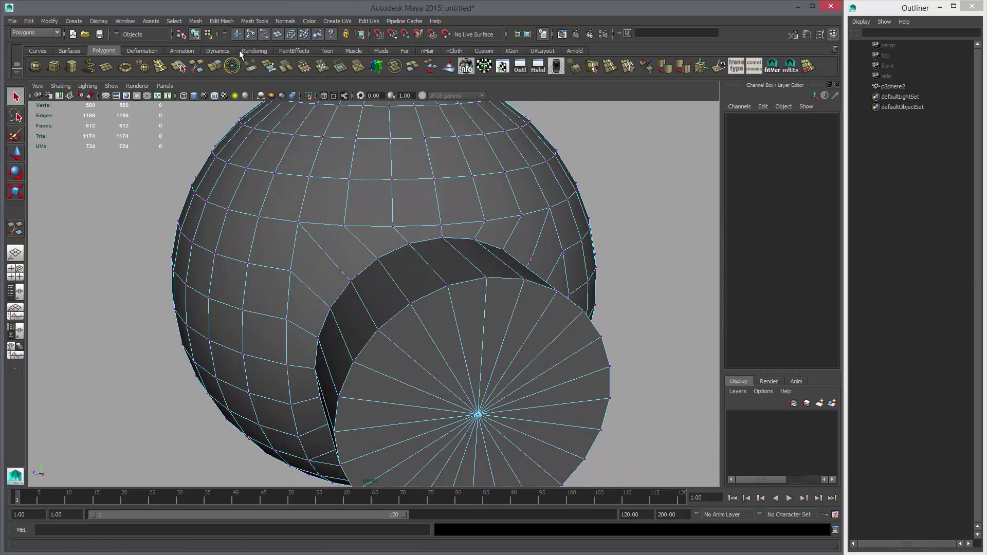
{"action": "left_click", "coordinate": [199, 69]}
{"action": "middle_click_drag", "start_coordinate": [346, 205], "coordinate": [262, 208], "text": "alt"}
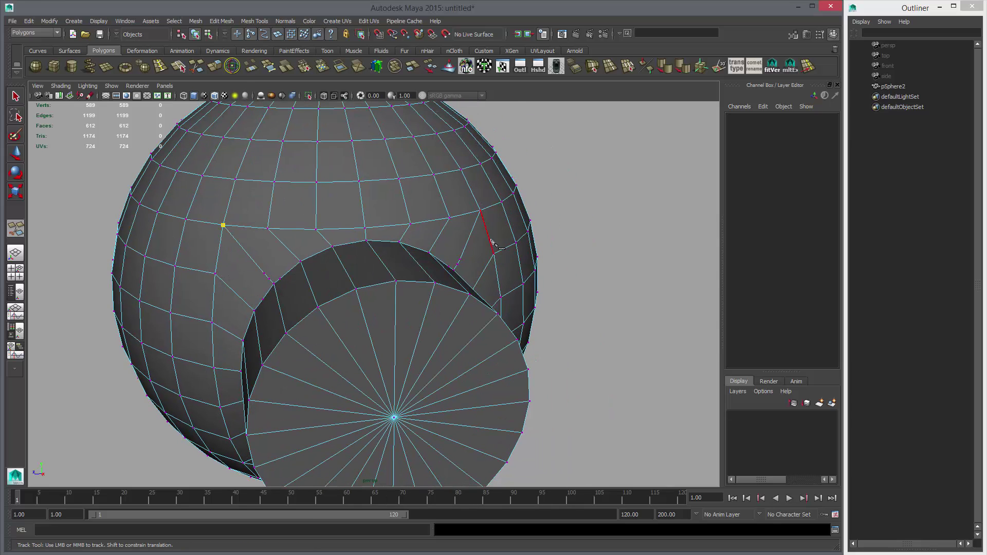
{"action": "left_click_drag", "start_coordinate": [492, 244], "coordinate": [353, 247], "text": "alt"}
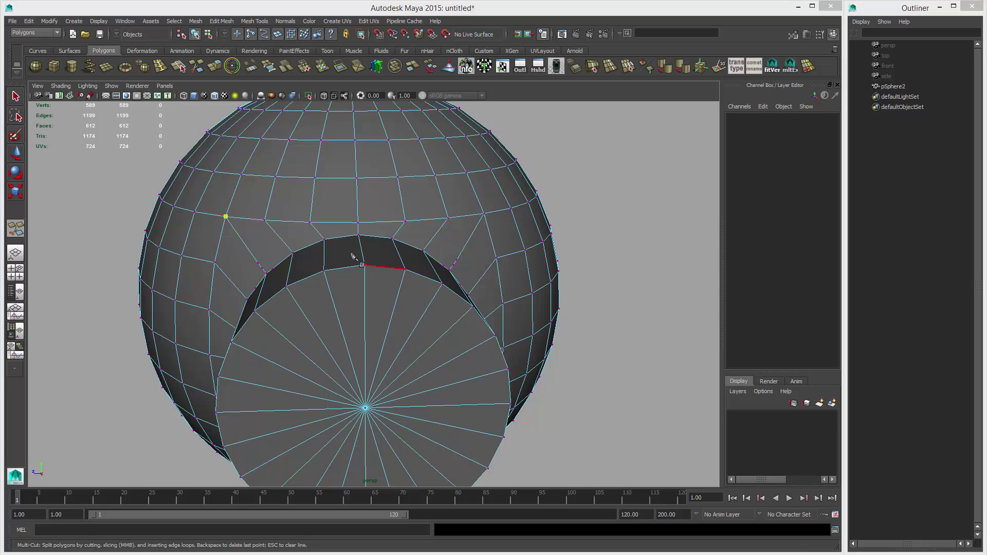
{"action": "left_click_drag", "start_coordinate": [352, 253], "coordinate": [374, 255], "text": "alt"}
{"action": "key", "text": "w"}
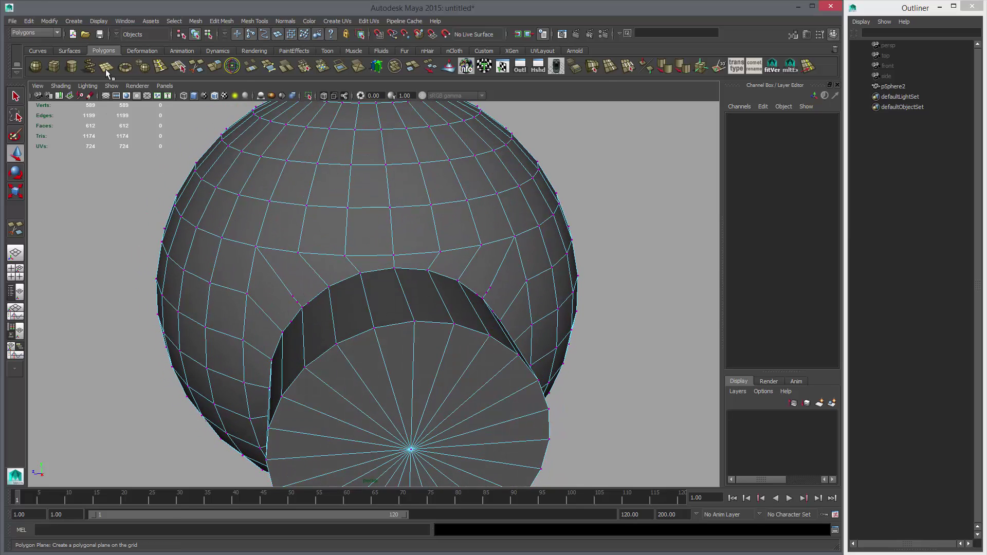
Step: Draw an EP curve snapped between the two upper corner vertices on the sphere above the cylinder
{"action": "left_click", "coordinate": [37, 50]}
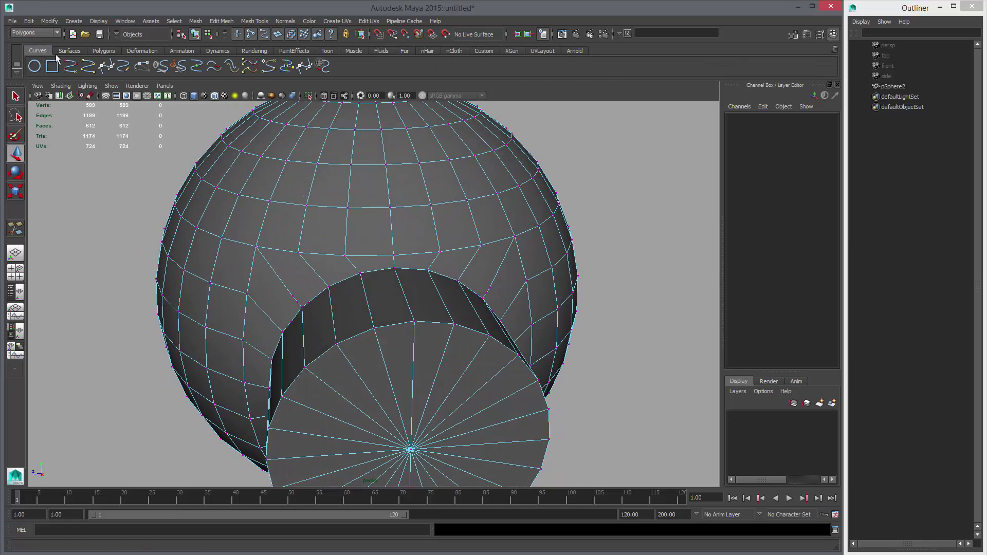
{"action": "left_click", "coordinate": [106, 66]}
{"action": "key", "text": "v"}
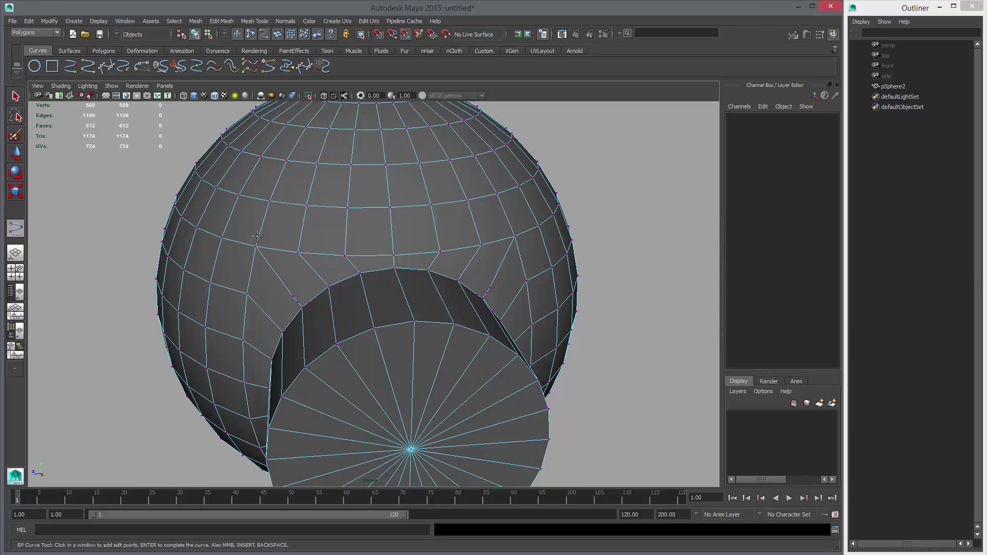
{"action": "left_click", "coordinate": [254, 246]}
{"action": "left_click", "coordinate": [514, 236]}
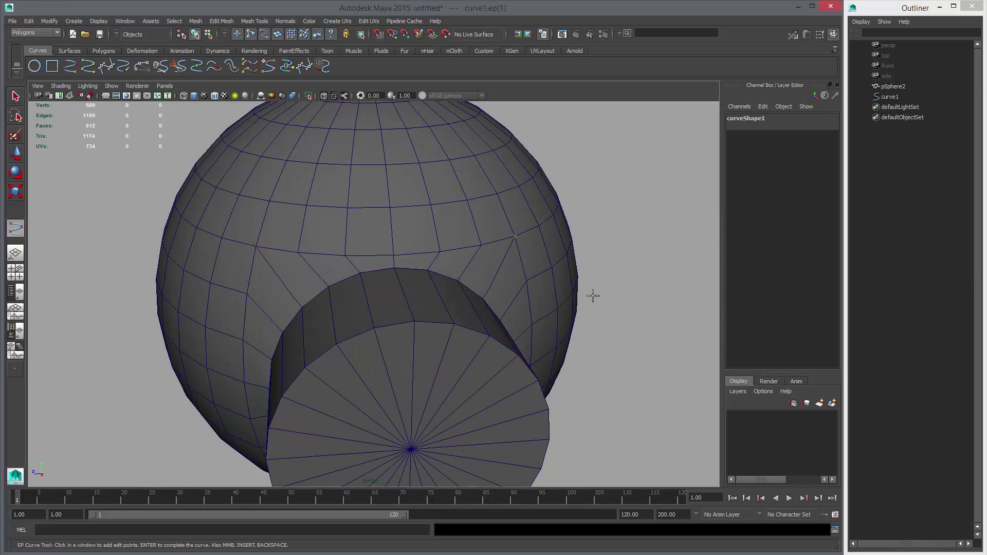
{"action": "key", "text": "Return"}
Step: In the side view, raise the curve's two middle CVs to bend it into a shallow arc above the cylinder
{"action": "key", "text": "space"}
{"action": "key", "text": "space"}
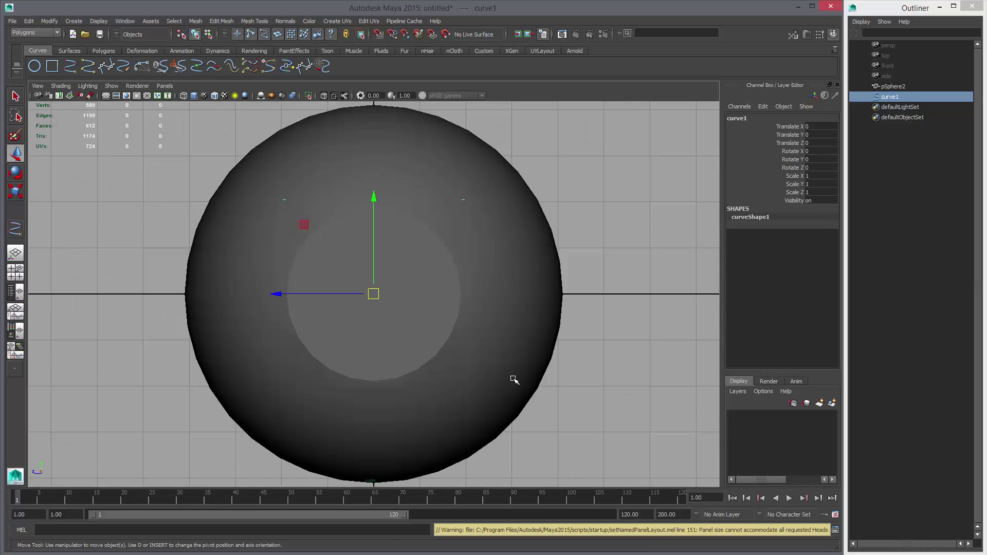
{"action": "key", "text": "4"}
{"action": "right_click_drag", "start_coordinate": [611, 217], "coordinate": [555, 217]}
{"action": "left_click_drag", "start_coordinate": [302, 176], "coordinate": [409, 210]}
{"action": "left_click_drag", "start_coordinate": [374, 174], "coordinate": [375, 155]}
{"action": "scroll", "coordinate": [520, 234], "scroll_direction": "up", "scroll_amount": 1}
{"action": "middle_click_drag", "start_coordinate": [520, 234], "coordinate": [522, 328], "text": "alt"}
{"action": "scroll", "coordinate": [523, 328], "scroll_direction": "up", "scroll_amount": 2}
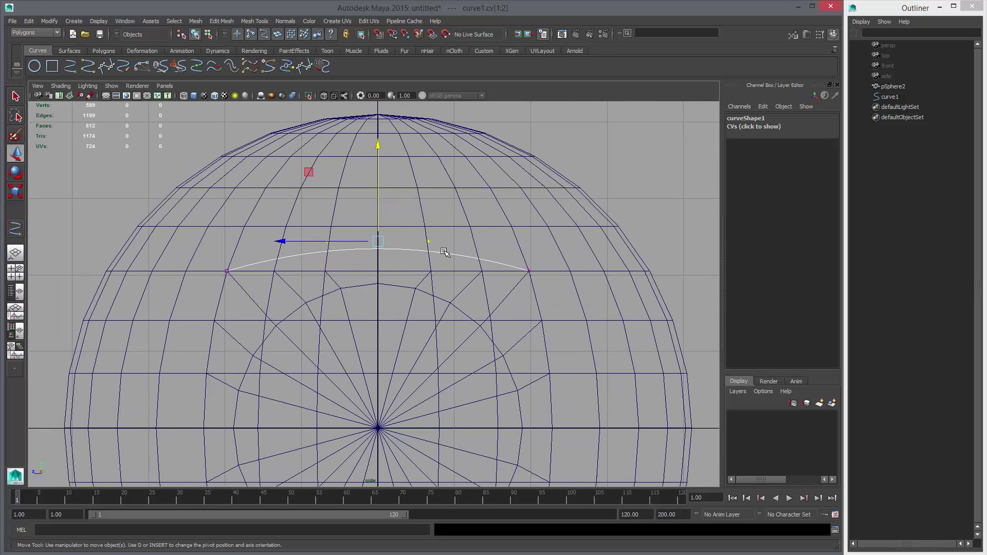
{"action": "left_click_drag", "start_coordinate": [382, 214], "coordinate": [382, 212]}
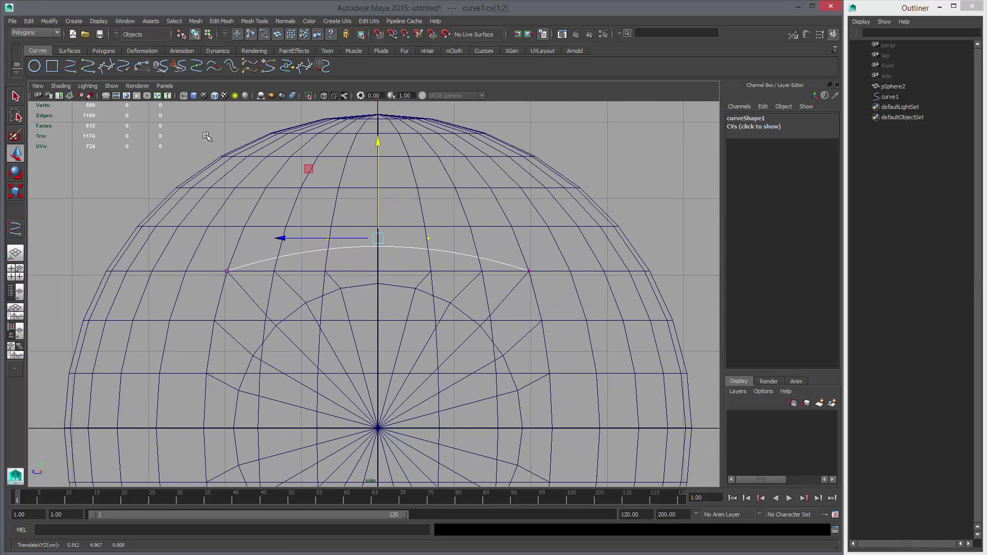
Step: Start a Multi-Cut on the sphere mesh at the corner vertex where the guide curve begins
{"action": "left_click", "coordinate": [103, 50]}
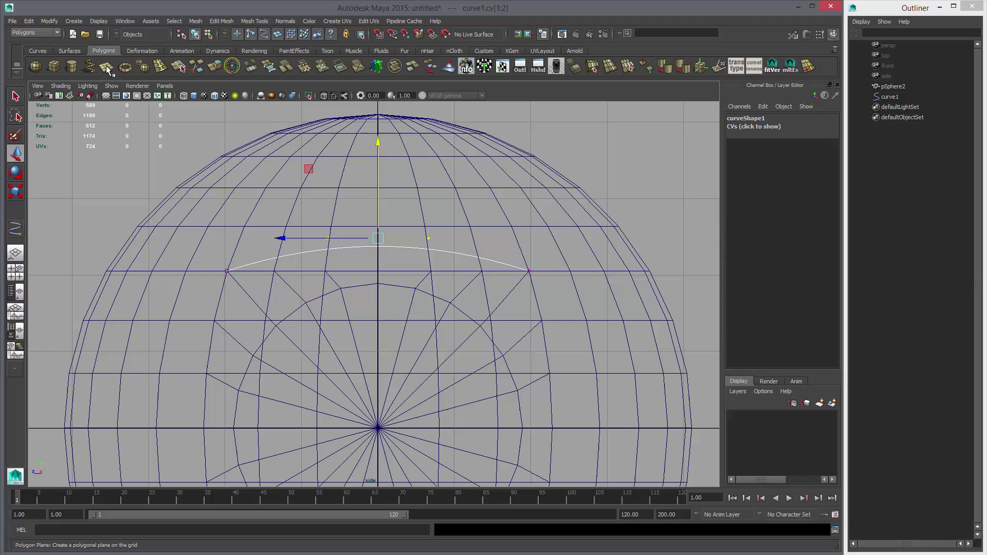
{"action": "left_click", "coordinate": [197, 66]}
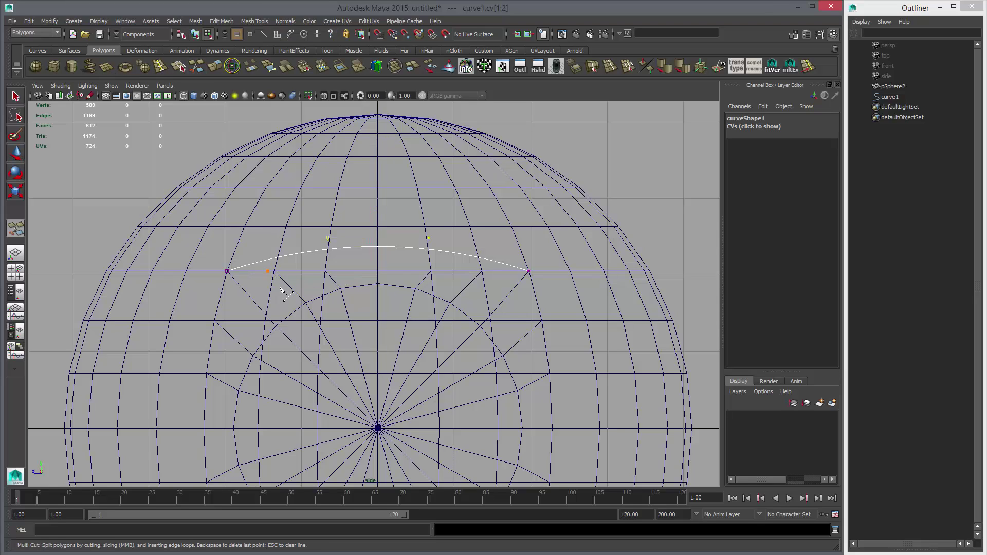
{"action": "key", "text": "space"}
{"action": "left_click_drag", "start_coordinate": [531, 195], "coordinate": [517, 207]}
{"action": "middle_click_drag", "start_coordinate": [388, 263], "coordinate": [419, 294], "text": "alt"}
{"action": "scroll", "coordinate": [360, 285], "scroll_direction": "up", "scroll_amount": 3}
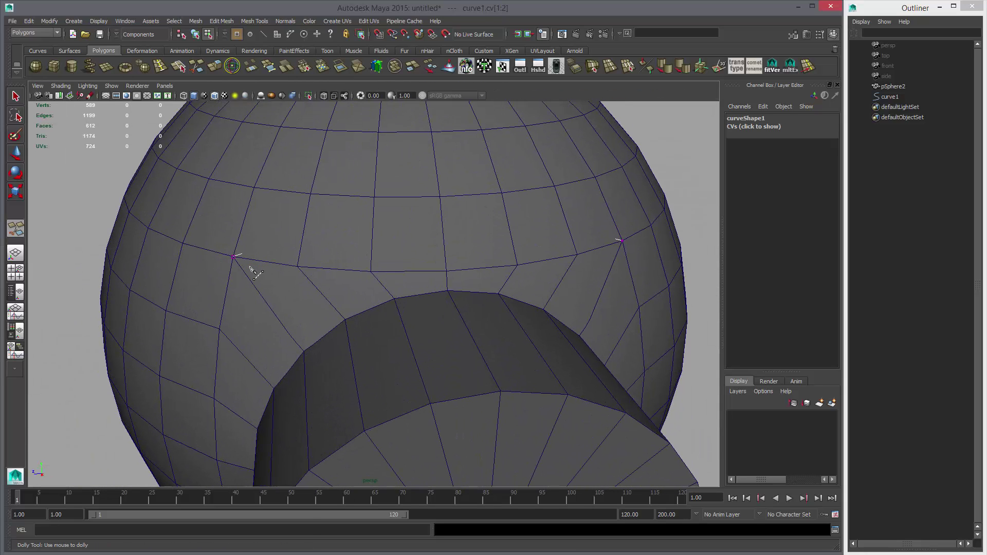
{"action": "key", "text": "w"}
{"action": "left_click", "coordinate": [309, 287]}
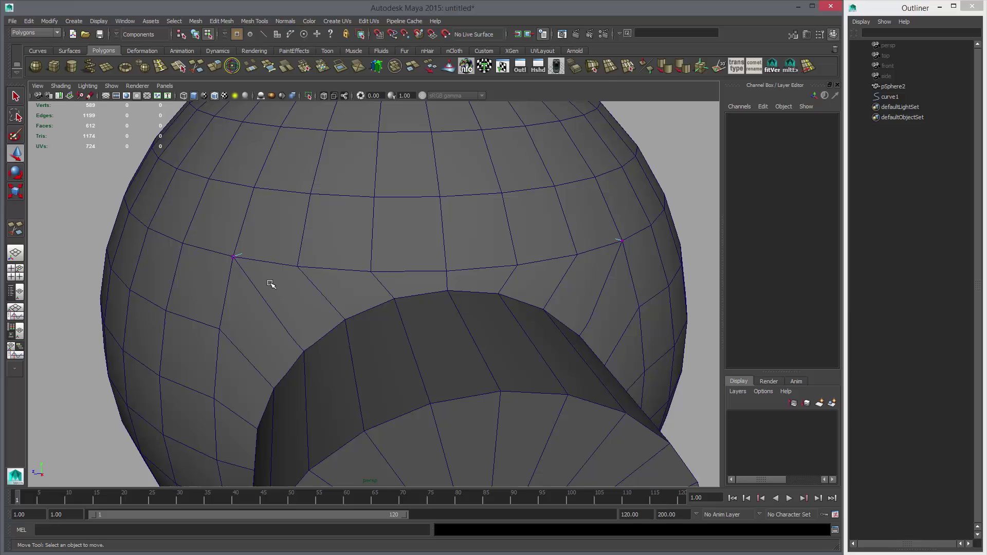
{"action": "key", "text": "F8"}
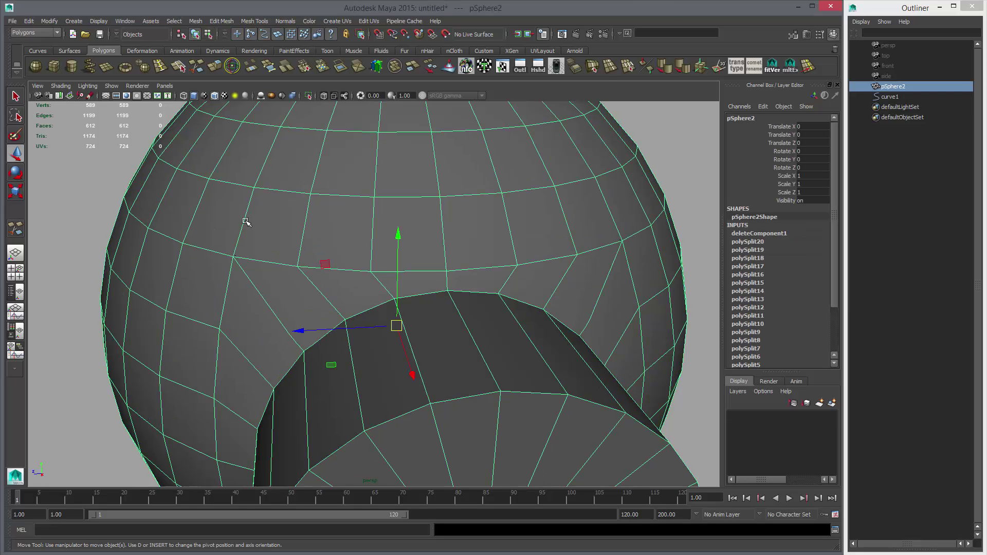
{"action": "key", "text": "y"}
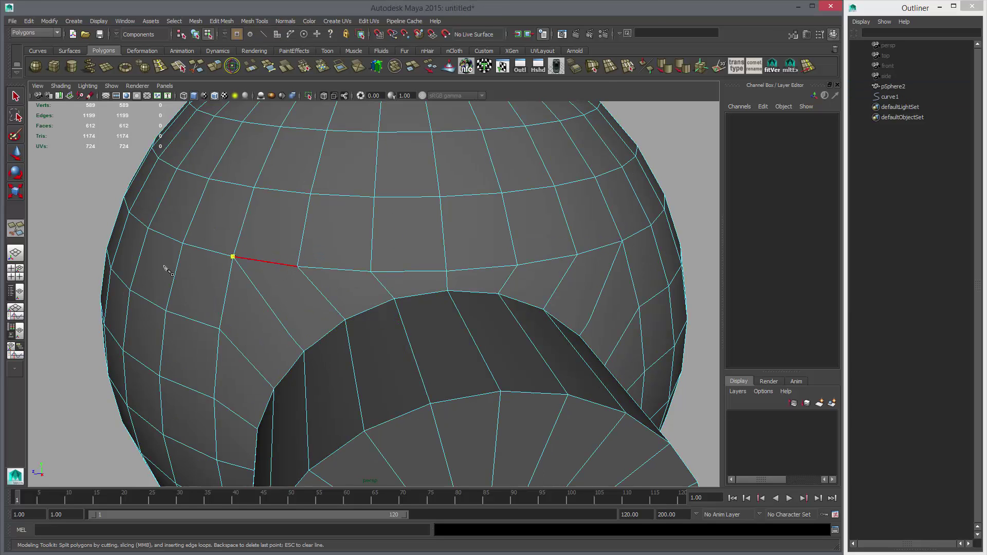
Step: Trace the guide curve in the side view, cutting five edges and finishing the cut toward its other end
{"action": "key", "text": "space"}
{"action": "key", "text": "space"}
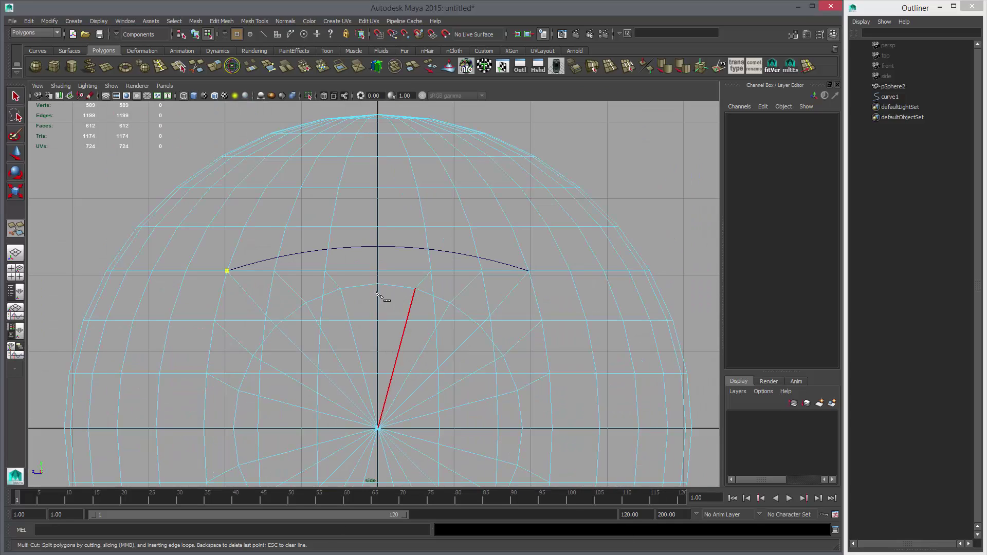
{"action": "left_click", "coordinate": [278, 257]}
{"action": "left_click", "coordinate": [329, 248]}
{"action": "left_click", "coordinate": [379, 247]}
{"action": "left_click", "coordinate": [429, 250]}
{"action": "left_click", "coordinate": [479, 256]}
{"action": "right_click", "coordinate": [570, 274]}
Step: Cut a matching downward arc below the cylinder across five edges, between the two lower corner vertices
{"action": "key", "text": "space"}
{"action": "key", "text": "space"}
{"action": "left_click_drag", "start_coordinate": [496, 293], "coordinate": [425, 309], "text": "alt"}
{"action": "key", "text": "space"}
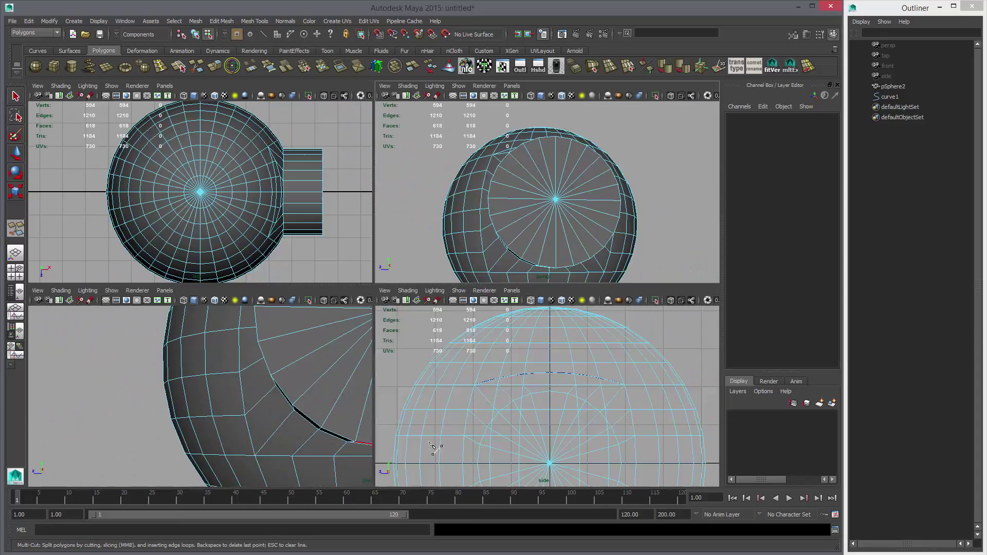
{"action": "key", "text": "space"}
{"action": "middle_click_drag", "start_coordinate": [362, 293], "coordinate": [324, 212], "text": "alt"}
{"action": "middle_click_drag", "start_coordinate": [512, 283], "coordinate": [525, 157], "text": "alt"}
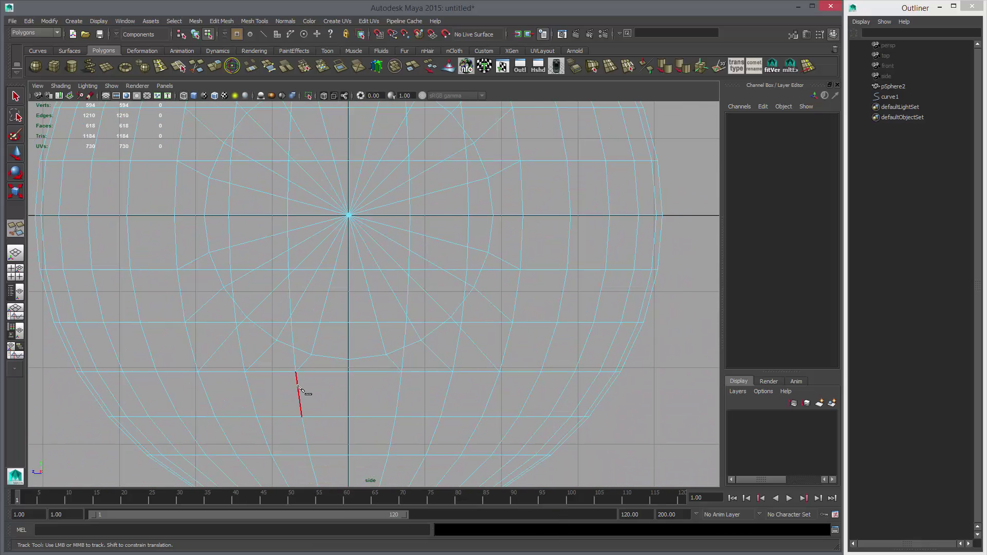
{"action": "left_click", "coordinate": [250, 387]}
{"action": "left_click", "coordinate": [299, 393]}
{"action": "left_click", "coordinate": [354, 397]}
{"action": "left_click", "coordinate": [399, 394]}
{"action": "left_click", "coordinate": [448, 386]}
{"action": "left_click", "coordinate": [501, 373]}
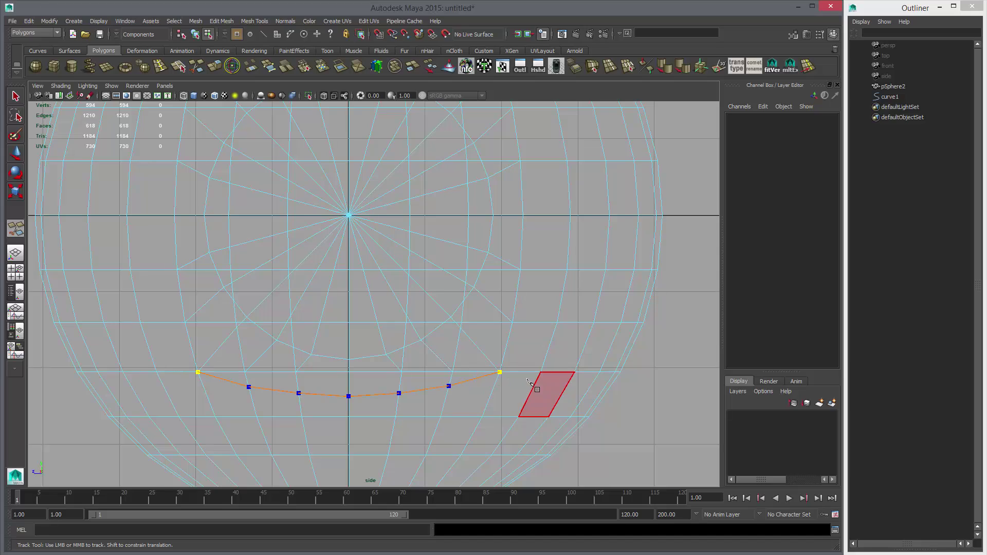
{"action": "key", "text": "Return"}
Step: Cut an outward arc along one side of the cylinder, from the upper corner vertex toward the lower one
{"action": "right_click_drag", "start_coordinate": [617, 345], "coordinate": [545, 329], "text": "alt"}
{"action": "middle_click_drag", "start_coordinate": [545, 329], "coordinate": [538, 368], "text": "alt"}
{"action": "key", "text": "space"}
{"action": "key", "text": "space"}
{"action": "left_click_drag", "start_coordinate": [551, 268], "coordinate": [498, 291], "text": "alt"}
{"action": "key", "text": "space"}
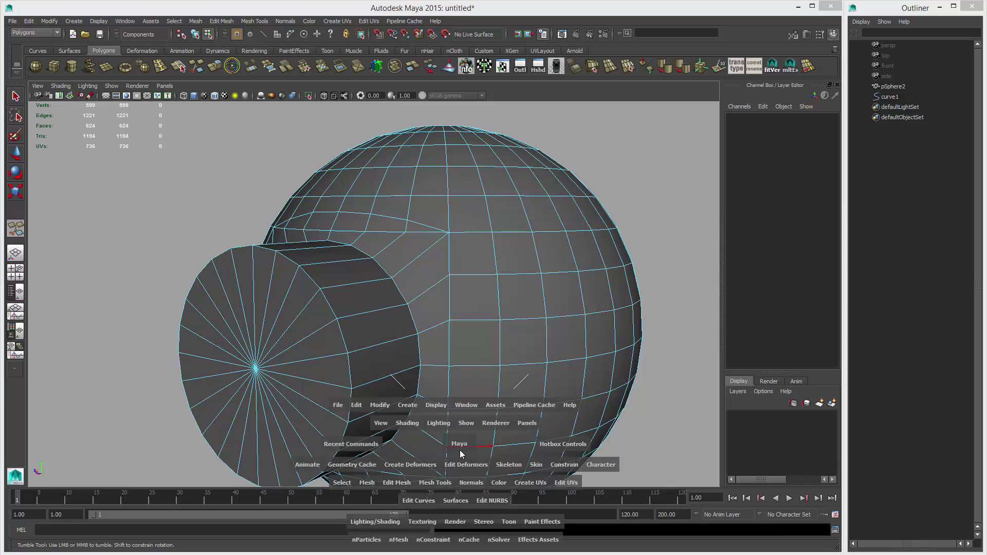
{"action": "key", "text": "space"}
{"action": "scroll", "coordinate": [397, 348], "scroll_direction": "up", "scroll_amount": 2}
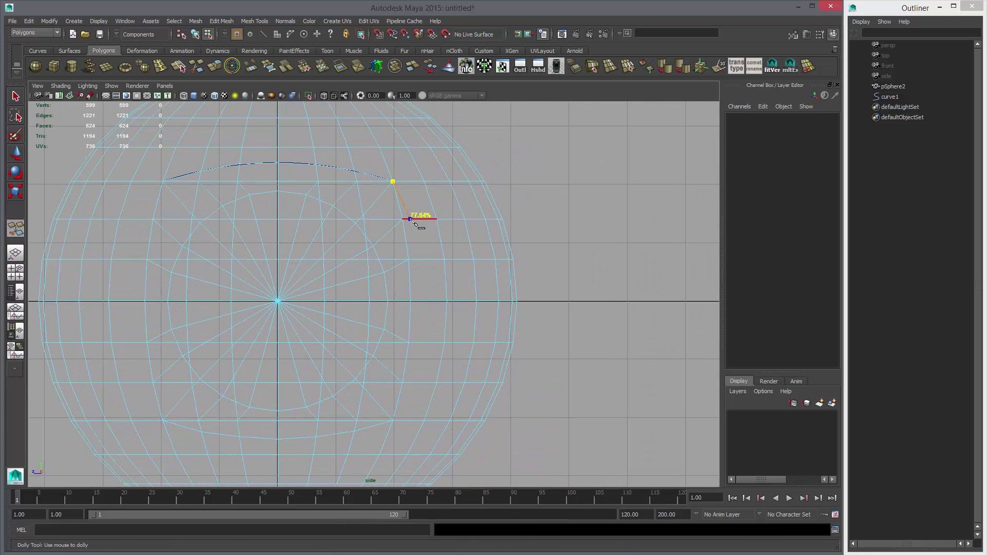
{"action": "left_click", "coordinate": [411, 219]}
{"action": "left_click", "coordinate": [421, 260]}
{"action": "left_click", "coordinate": [423, 301]}
{"action": "left_click", "coordinate": [420, 348]}
{"action": "left_click", "coordinate": [413, 384]}
{"action": "right_click", "coordinate": [393, 455]}
Step: Cut the mirrored outward arc on the cylinder's opposite side, linking its upper and lower corner vertices
{"action": "middle_click_drag", "start_coordinate": [397, 349], "coordinate": [615, 350], "text": "alt"}
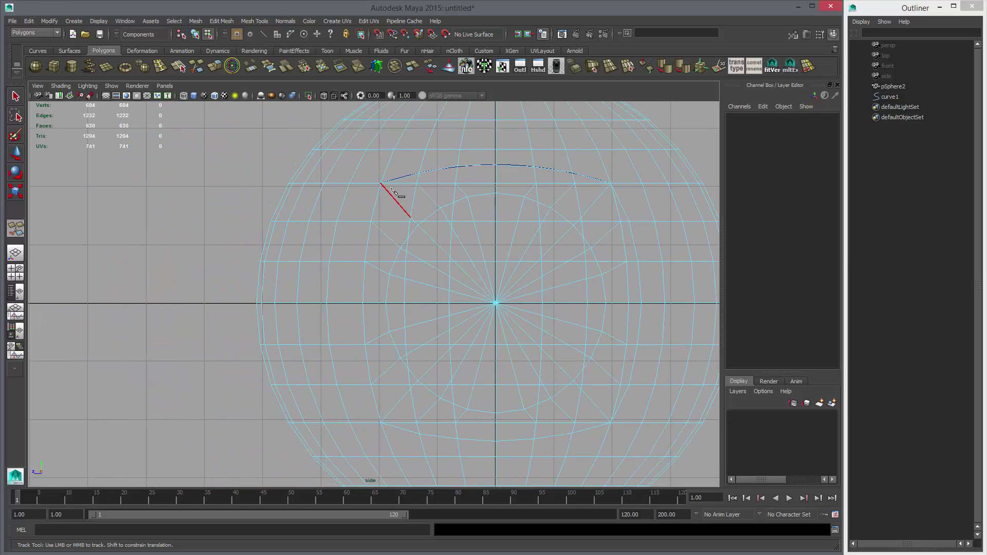
{"action": "left_click", "coordinate": [380, 184]}
{"action": "mouse_move", "coordinate": [364, 222]}
{"action": "left_mouse_down"}
{"action": "mouse_move", "coordinate": [355, 222]}
{"action": "mouse_move", "coordinate": [363, 221]}
{"action": "left_mouse_up"}
{"action": "left_click_drag", "start_coordinate": [350, 304], "coordinate": [350, 303]}
{"action": "middle_click_drag", "start_coordinate": [398, 324], "coordinate": [404, 267], "text": "alt"}
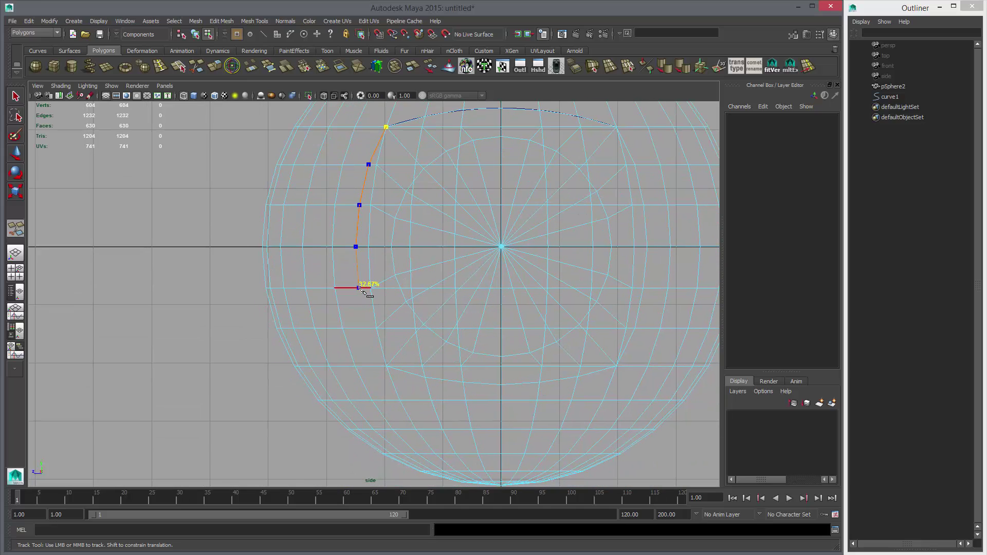
{"action": "left_click", "coordinate": [359, 288]}
{"action": "left_click", "coordinate": [367, 329]}
{"action": "middle_click_drag", "start_coordinate": [375, 341], "coordinate": [379, 345]}
{"action": "left_click", "coordinate": [385, 365]}
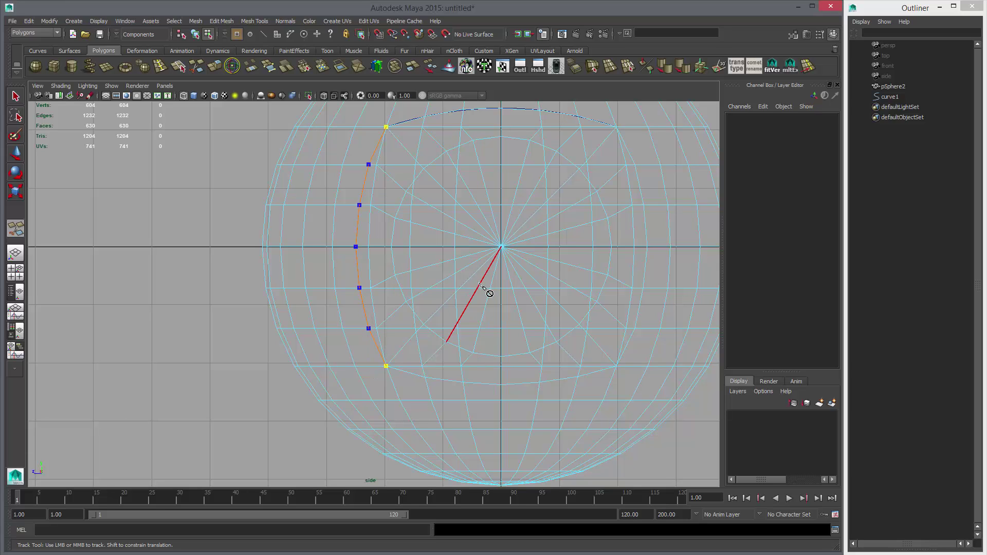
{"action": "key", "text": "Return"}
Step: Select the old straight edge runs inside the new arcs on all four sides of the cylinder and delete them
{"action": "key", "text": "space"}
{"action": "key", "text": "space"}
{"action": "key", "text": "q"}
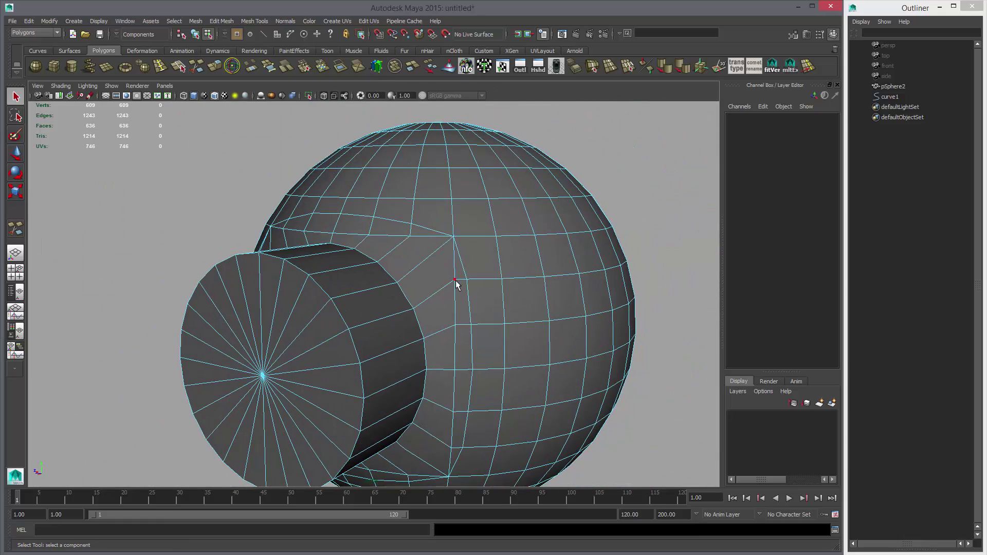
{"action": "right_click_drag", "start_coordinate": [455, 281], "coordinate": [455, 263]}
{"action": "double_click", "coordinate": [455, 263]}
{"action": "left_click_drag", "start_coordinate": [396, 234], "coordinate": [412, 242], "text": "alt"}
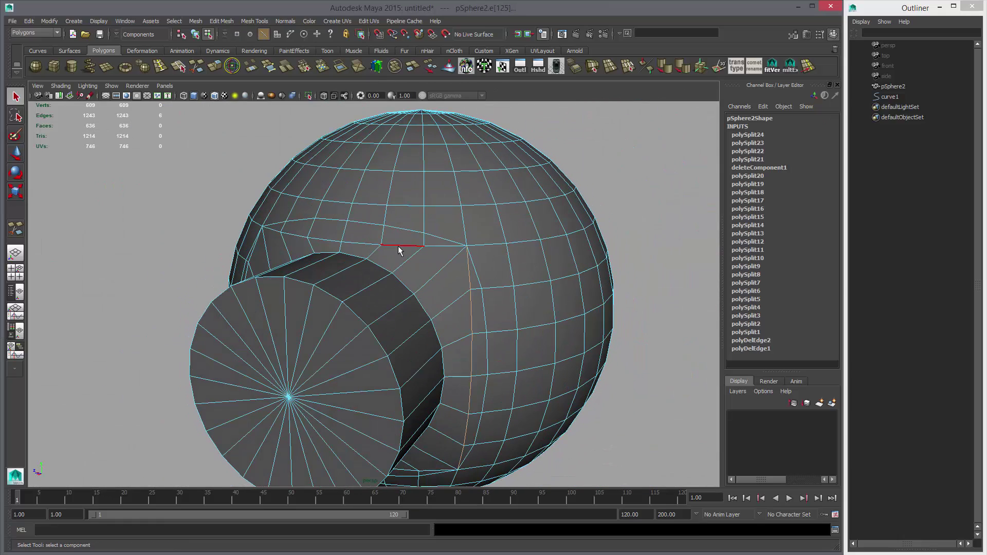
{"action": "left_click_drag", "start_coordinate": [302, 312], "coordinate": [354, 293], "text": "alt"}
{"action": "double_click", "coordinate": [269, 249], "text": "shift"}
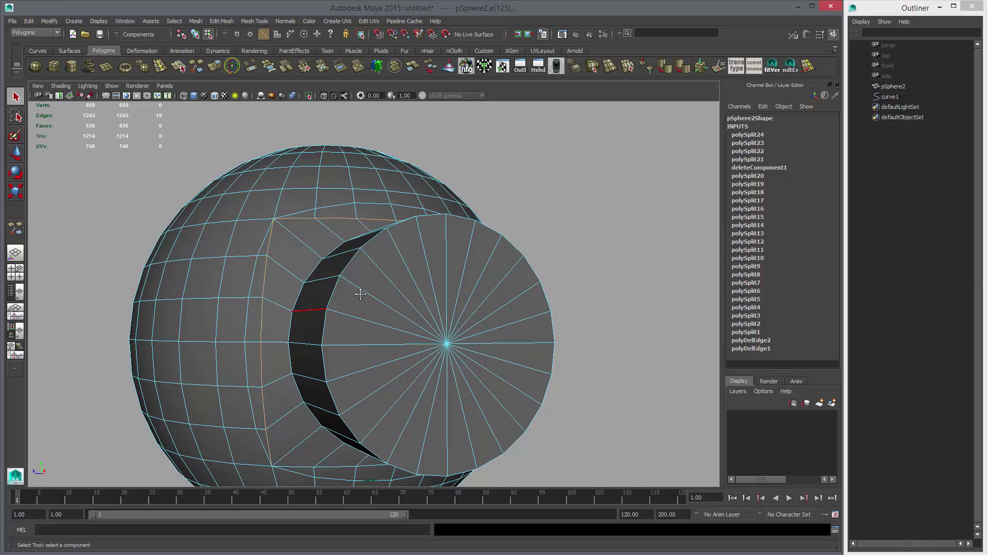
{"action": "left_click_drag", "start_coordinate": [360, 380], "coordinate": [355, 325], "text": "alt"}
{"action": "double_click", "coordinate": [351, 321], "text": "shift"}
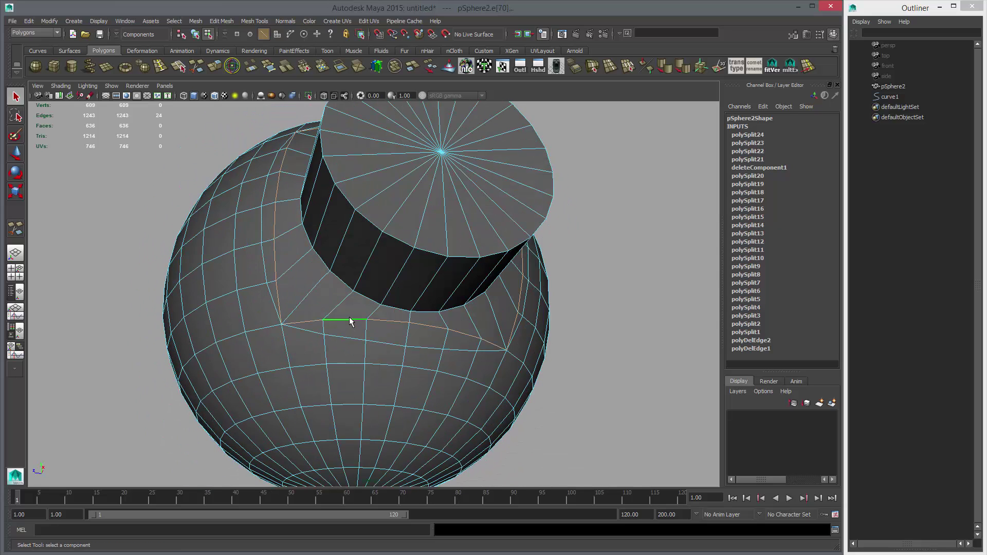
{"action": "key", "text": "Delete"}
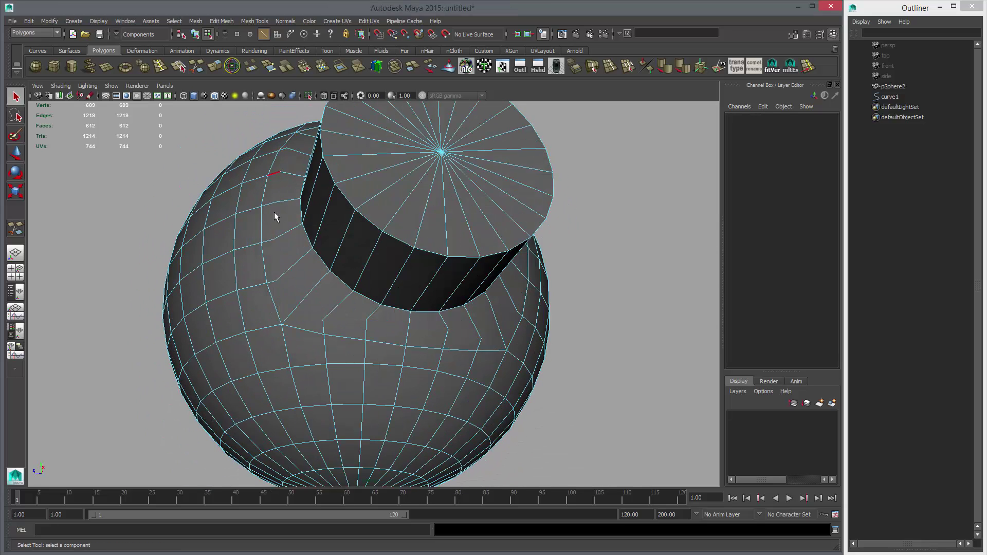
Step: In the shaded side view, begin a Multi-Cut ring just outside the cylinder rim, from the top centre edge to the upper corner edge
{"action": "left_click_drag", "start_coordinate": [273, 212], "coordinate": [291, 350], "text": "alt"}
{"action": "key", "text": "space"}
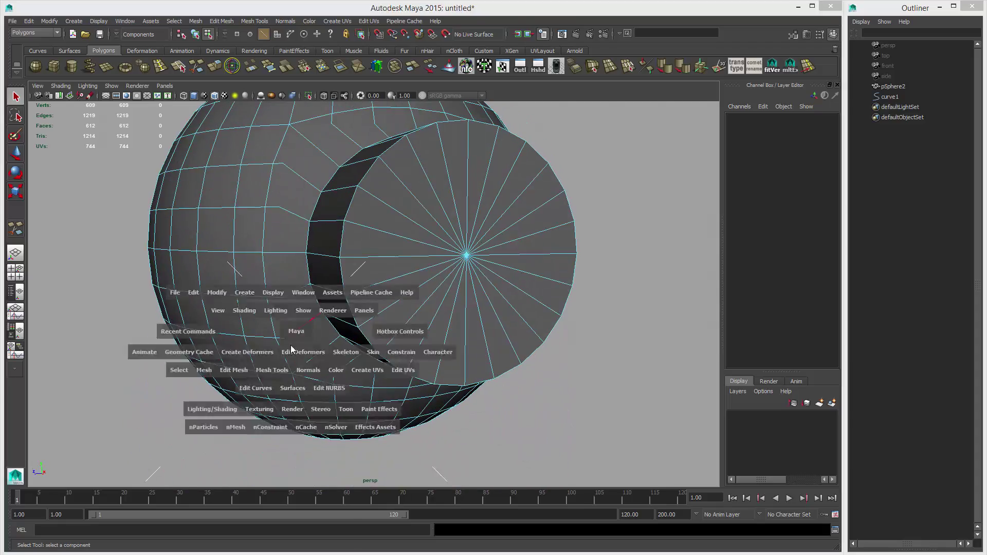
{"action": "key", "text": "space"}
{"action": "middle_click_drag", "start_coordinate": [503, 278], "coordinate": [396, 298], "text": "alt"}
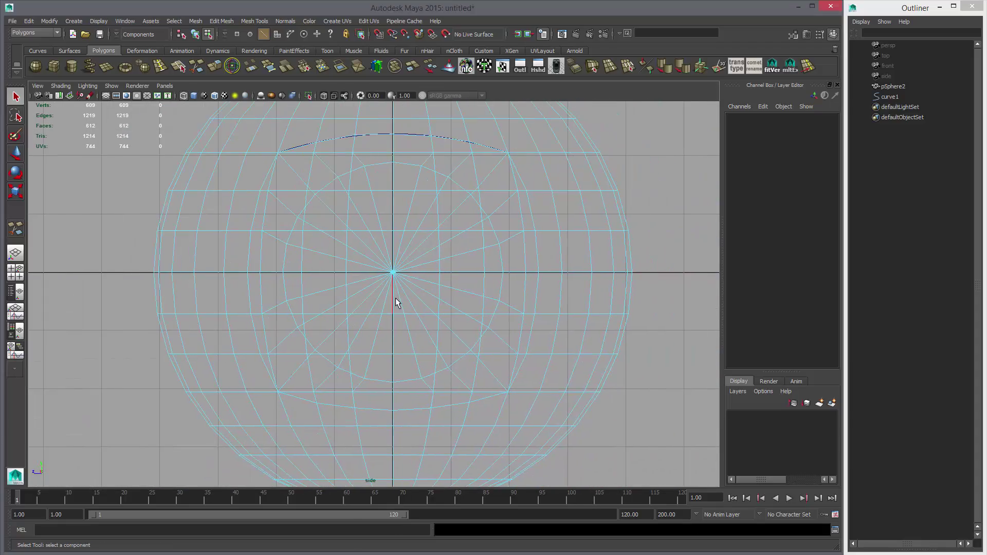
{"action": "scroll", "coordinate": [415, 264], "scroll_direction": "up", "scroll_amount": 2}
{"action": "left_click", "coordinate": [177, 67]}
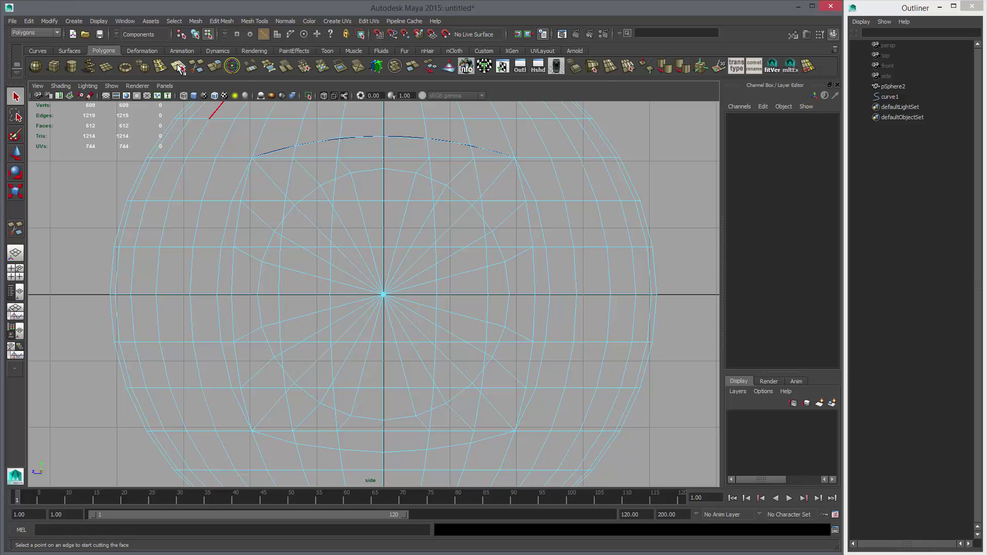
{"action": "scroll", "coordinate": [406, 193], "scroll_direction": "up", "scroll_amount": 3}
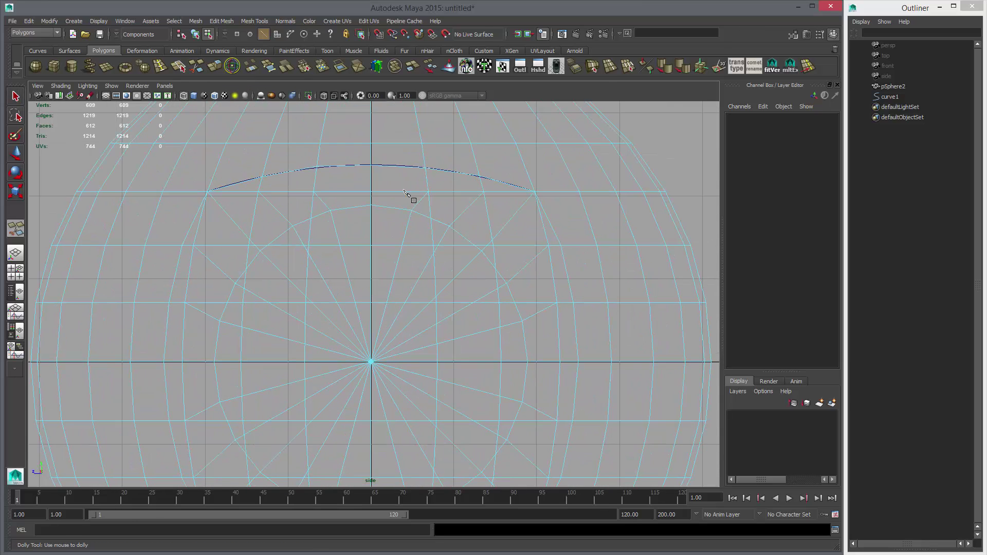
{"action": "key", "text": "5"}
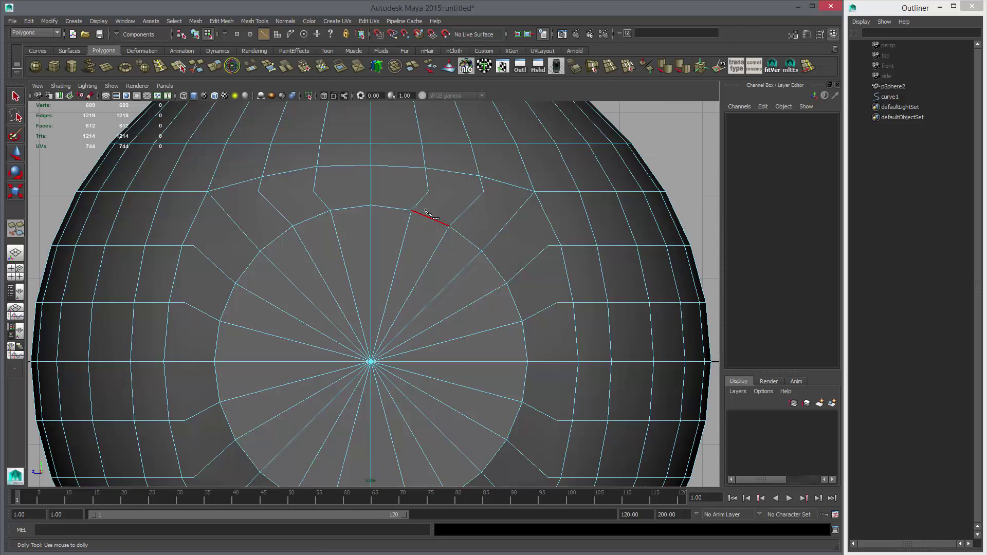
{"action": "left_click", "coordinate": [371, 192]}
{"action": "left_click", "coordinate": [423, 197]}
{"action": "left_click", "coordinate": [461, 214]}
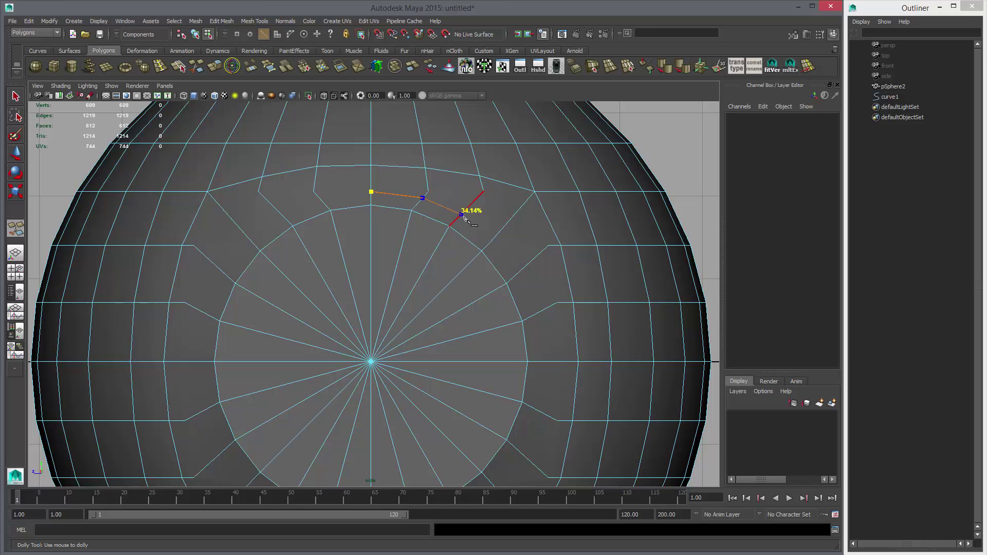
{"action": "left_click", "coordinate": [494, 237]}
Step: Continue the Multi-Cut ring just outside the cylinder rim, from the upper corner edge around the side to the lower corner edge
{"action": "middle_click_drag", "start_coordinate": [519, 276], "coordinate": [487, 206], "text": "alt"}
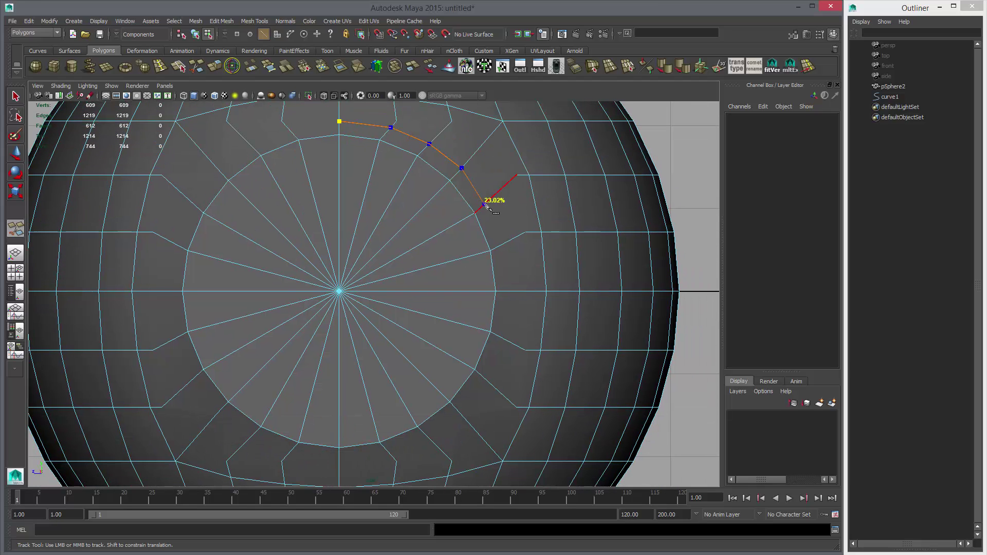
{"action": "left_click", "coordinate": [486, 204]}
{"action": "left_click", "coordinate": [505, 242]}
{"action": "middle_click_drag", "start_coordinate": [513, 278], "coordinate": [516, 225], "text": "alt"}
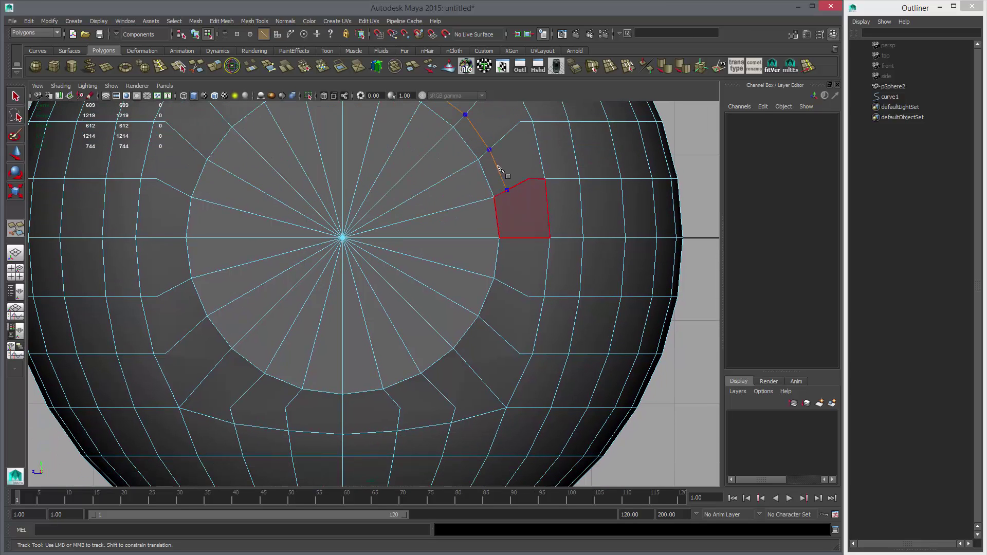
{"action": "left_click", "coordinate": [513, 239]}
{"action": "left_click", "coordinate": [507, 285]}
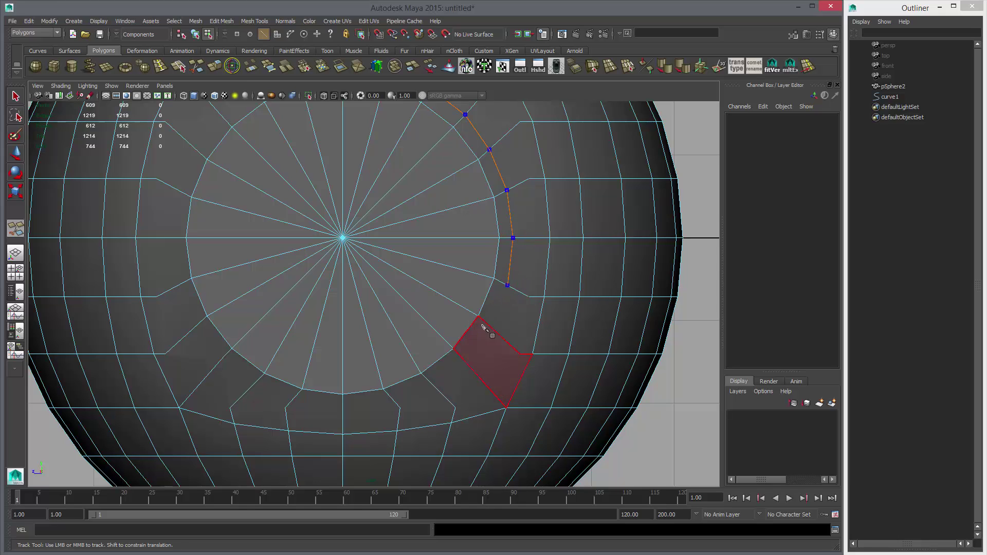
{"action": "left_click", "coordinate": [490, 327]}
{"action": "middle_click_drag", "start_coordinate": [510, 343], "coordinate": [568, 259], "text": "alt"}
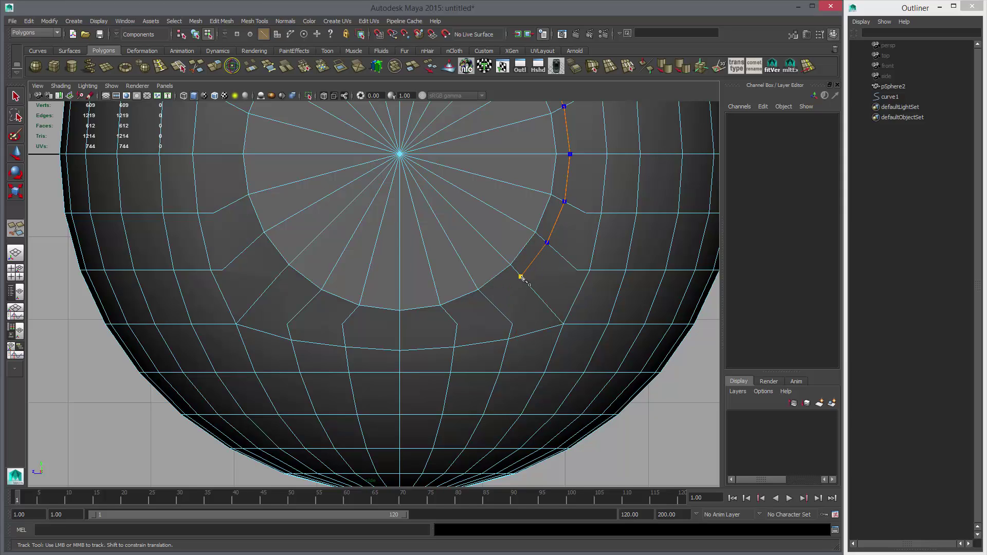
{"action": "left_click", "coordinate": [520, 277]}
Step: Extend the cut ring beneath the cylinder through the bottom centre edge and partway up the opposite side
{"action": "left_click", "coordinate": [489, 300]}
{"action": "left_click", "coordinate": [450, 316]}
{"action": "left_click", "coordinate": [401, 324]}
{"action": "middle_click_drag", "start_coordinate": [401, 330], "coordinate": [551, 324], "text": "alt"}
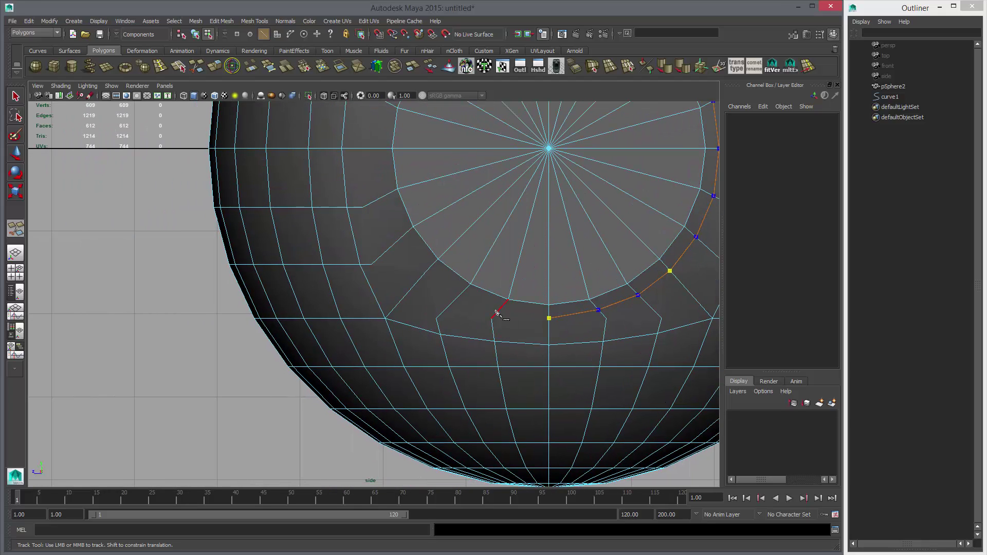
{"action": "left_click", "coordinate": [497, 312]}
{"action": "left_click", "coordinate": [458, 296]}
{"action": "left_click", "coordinate": [402, 239]}
{"action": "middle_click_drag", "start_coordinate": [437, 239], "coordinate": [432, 338], "text": "alt"}
{"action": "left_click", "coordinate": [420, 255]}
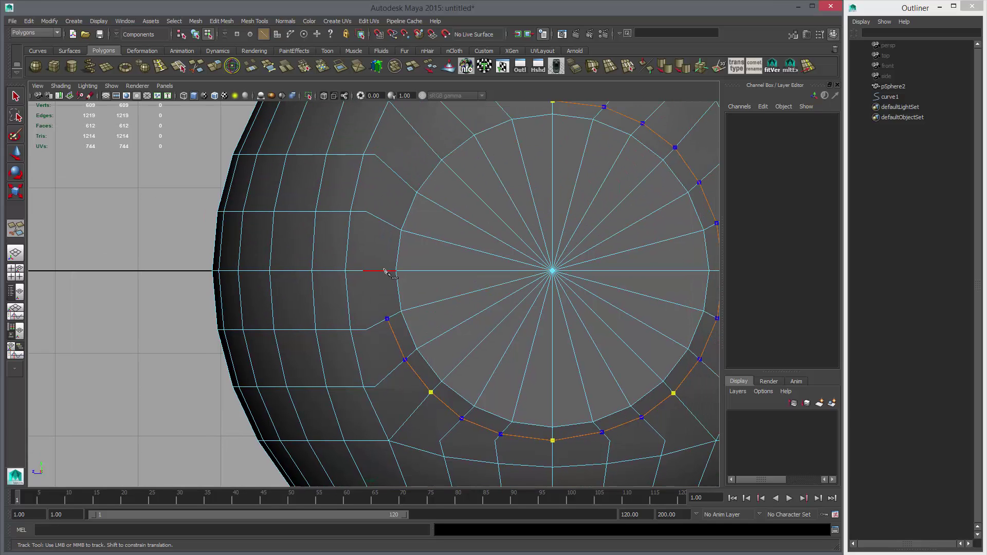
Step: Carry the ring up the remaining side to its starting point at the top centre edge and complete the cut
{"action": "left_click", "coordinate": [381, 271]}
{"action": "middle_click_drag", "start_coordinate": [422, 204], "coordinate": [371, 292], "text": "alt"}
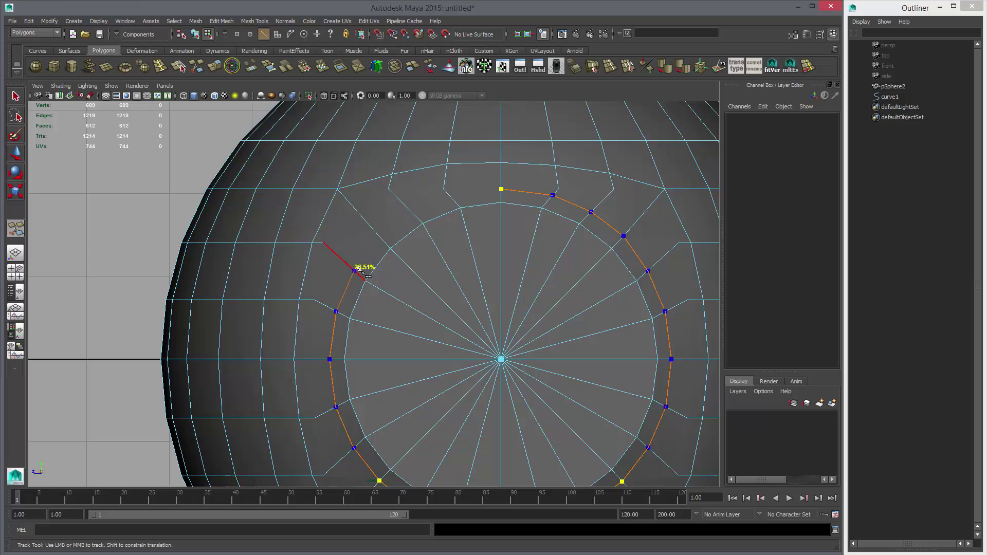
{"action": "left_click", "coordinate": [362, 270]}
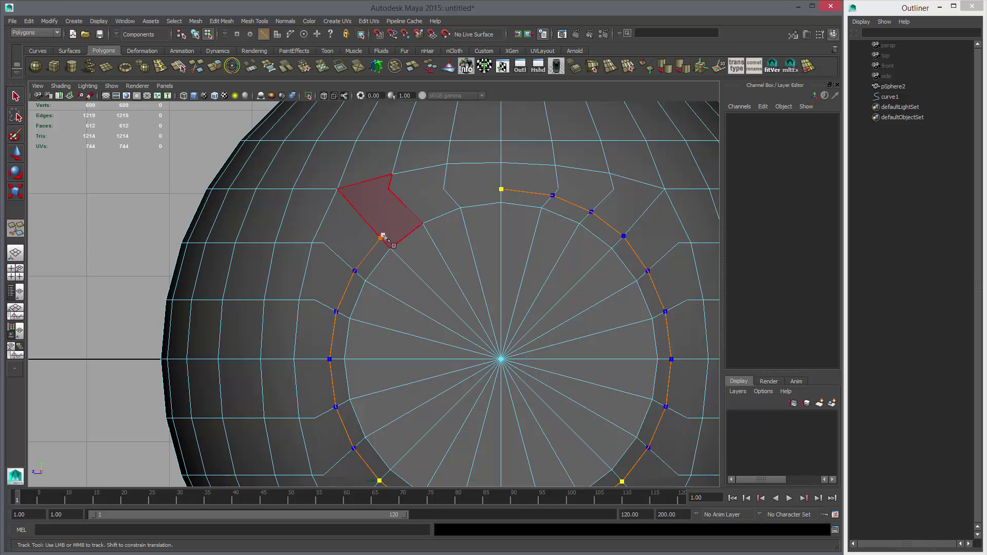
{"action": "left_click", "coordinate": [383, 236]}
{"action": "left_click", "coordinate": [413, 213]}
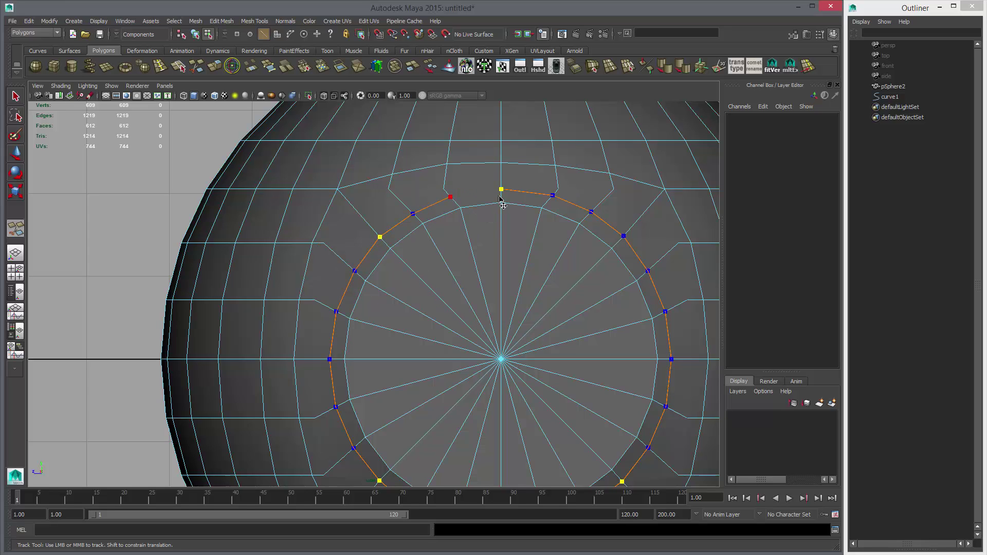
{"action": "right_click", "coordinate": [526, 200]}
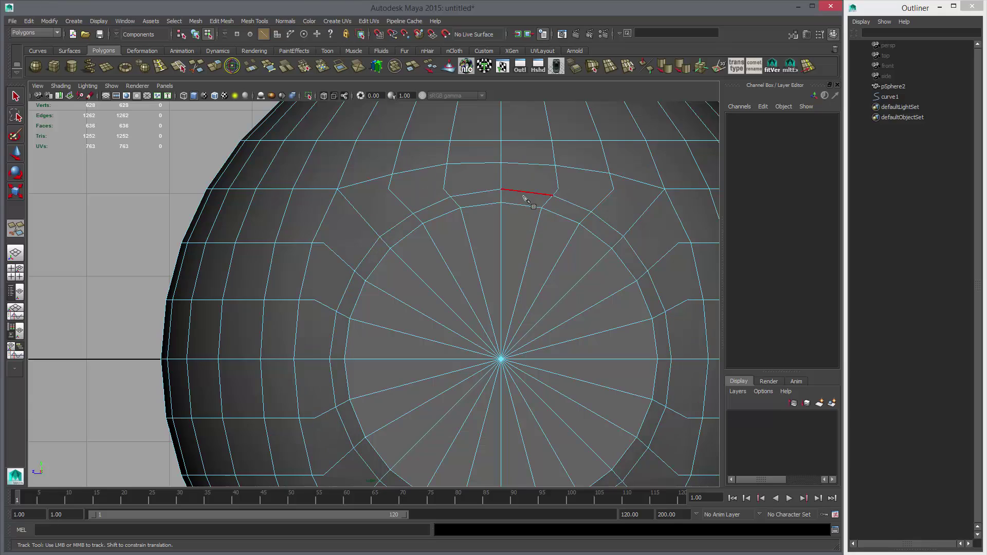
Step: In the perspective wireframe view, select the vertices around the cylinder joint and delete the stray ones left on the edges
{"action": "key", "text": "space"}
{"action": "key", "text": "space"}
{"action": "left_click_drag", "start_coordinate": [489, 249], "coordinate": [569, 255], "text": "alt"}
{"action": "right_click_drag", "start_coordinate": [569, 256], "coordinate": [483, 265], "text": "alt"}
{"action": "left_click_drag", "start_coordinate": [484, 265], "coordinate": [447, 268], "text": "alt"}
{"action": "key", "text": "w"}
{"action": "right_click_drag", "start_coordinate": [454, 214], "coordinate": [414, 218]}
{"action": "left_click_drag", "start_coordinate": [421, 228], "coordinate": [453, 206], "text": "alt"}
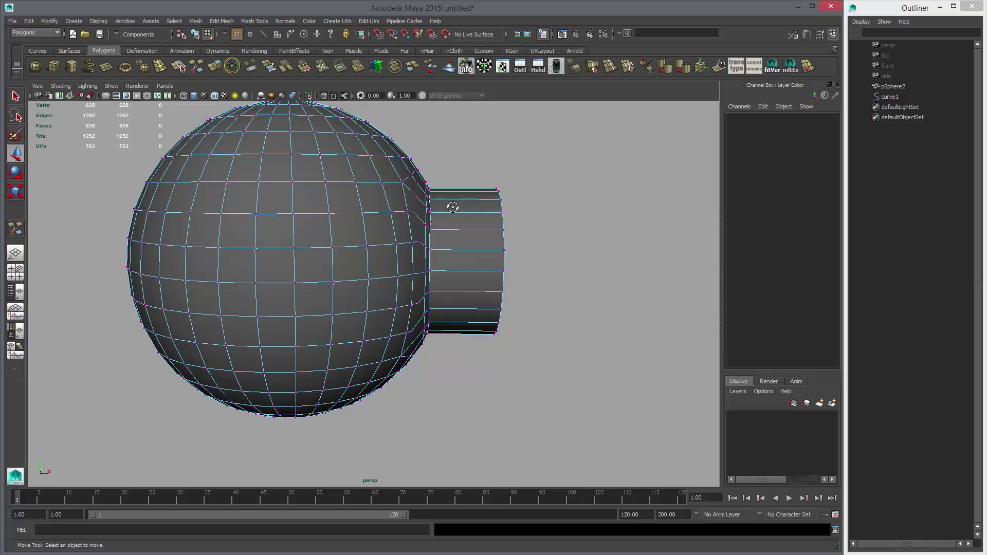
{"action": "key", "text": "4"}
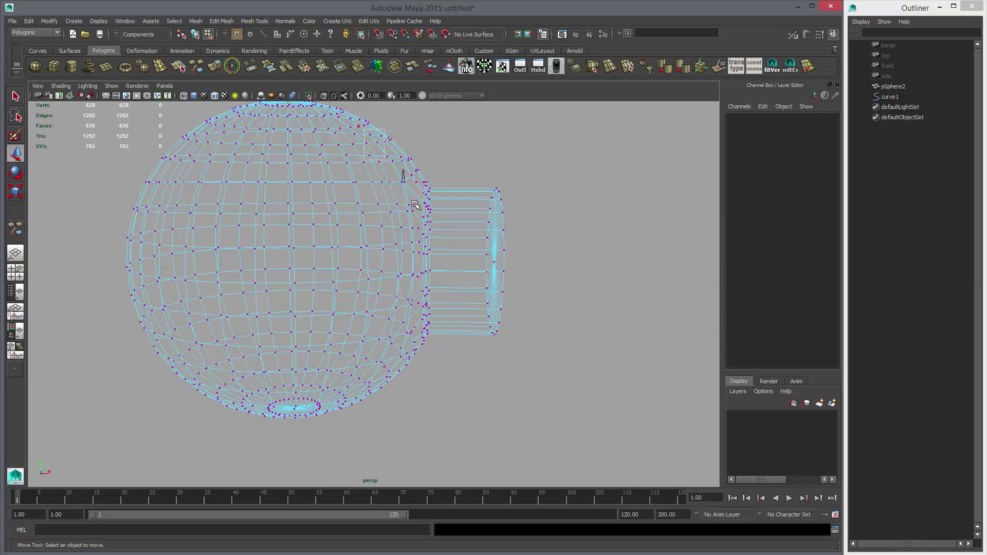
{"action": "left_click_drag", "start_coordinate": [415, 205], "coordinate": [548, 404]}
{"action": "left_click_drag", "start_coordinate": [574, 220], "coordinate": [297, 195], "text": "alt"}
{"action": "left_click_drag", "start_coordinate": [294, 335], "coordinate": [417, 355], "text": "alt"}
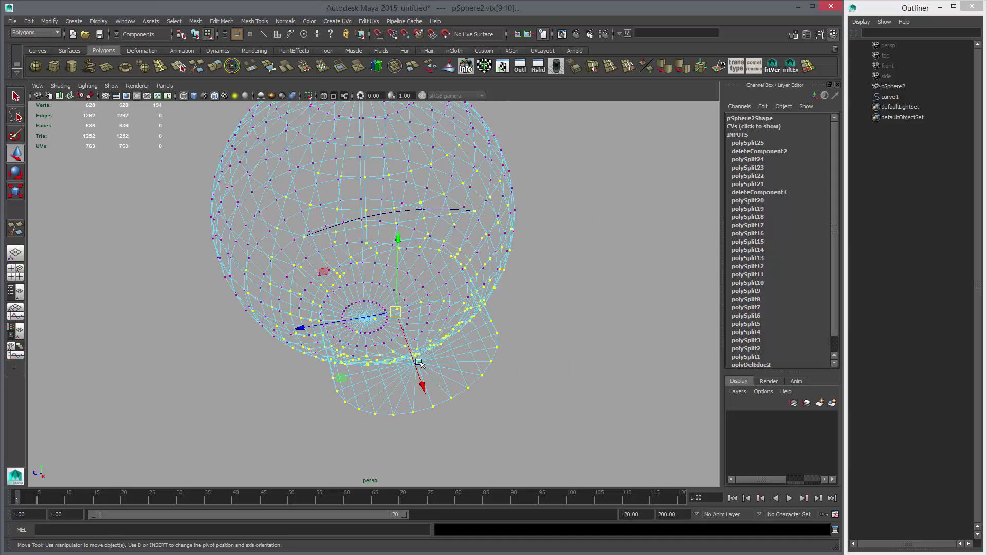
{"action": "key", "text": "5"}
{"action": "left_click_drag", "start_coordinate": [436, 288], "coordinate": [377, 279], "text": "alt"}
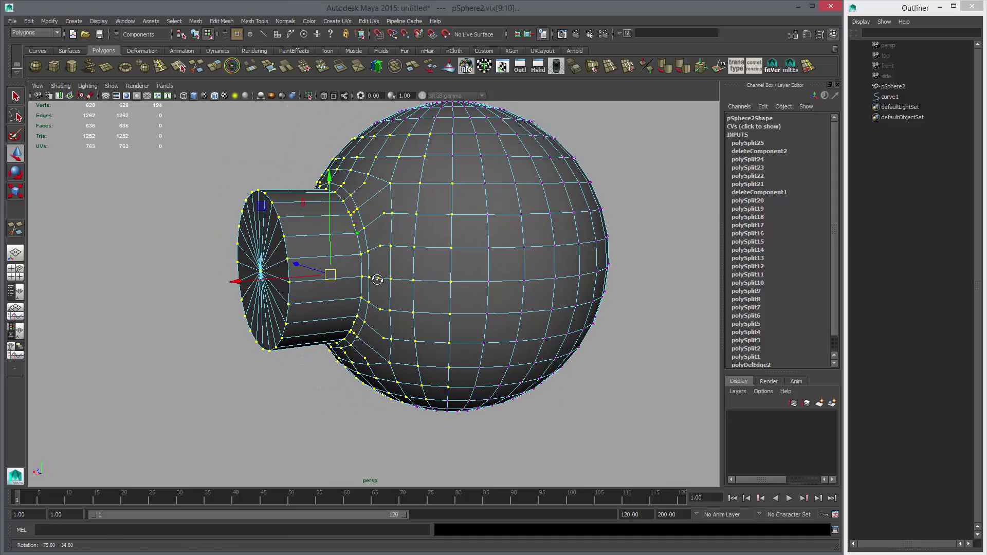
{"action": "key", "text": "Delete"}
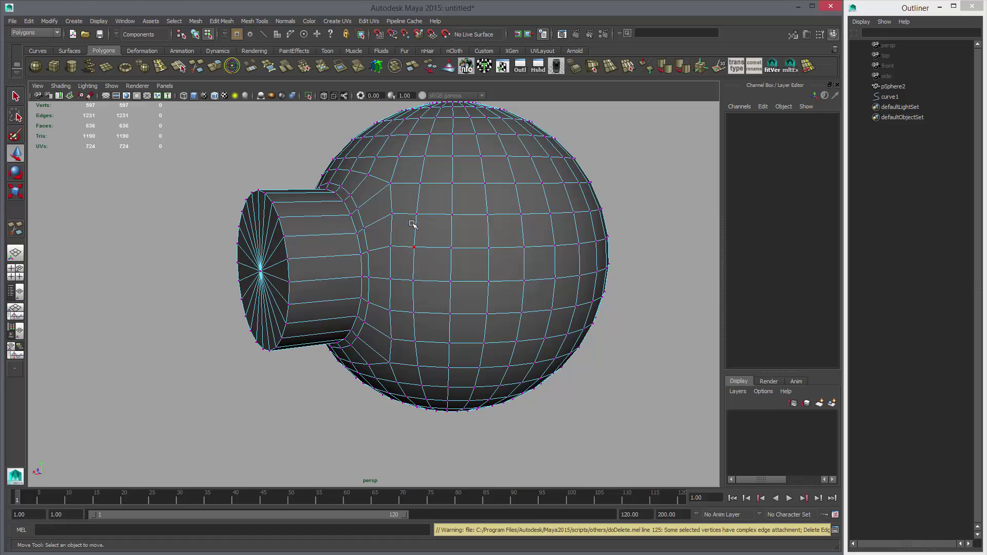
Step: Try to insert an edge loop around the cylinder close to the joint and check it in smooth preview
{"action": "left_click_drag", "start_coordinate": [412, 225], "coordinate": [384, 242], "text": "alt"}
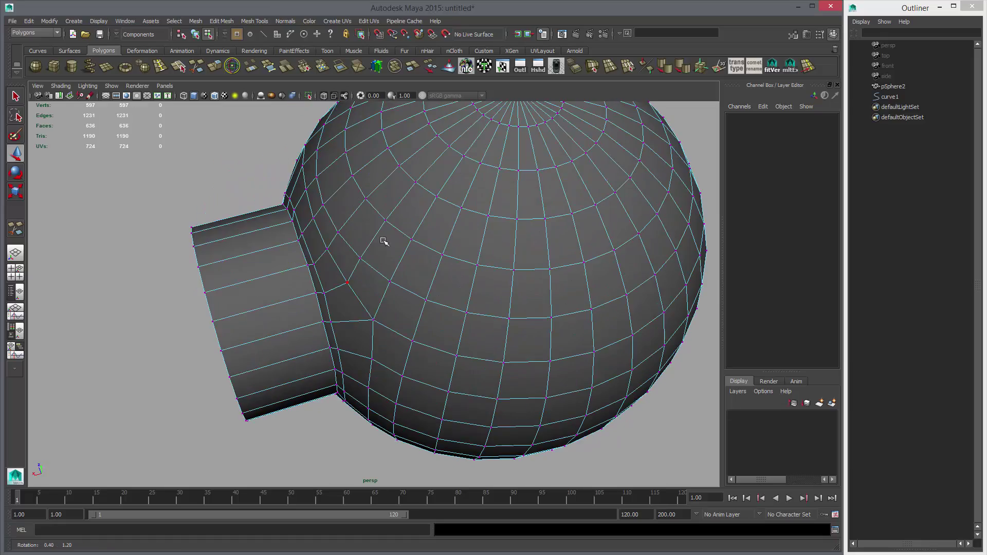
{"action": "left_click_drag", "start_coordinate": [292, 221], "coordinate": [518, 245], "text": "alt"}
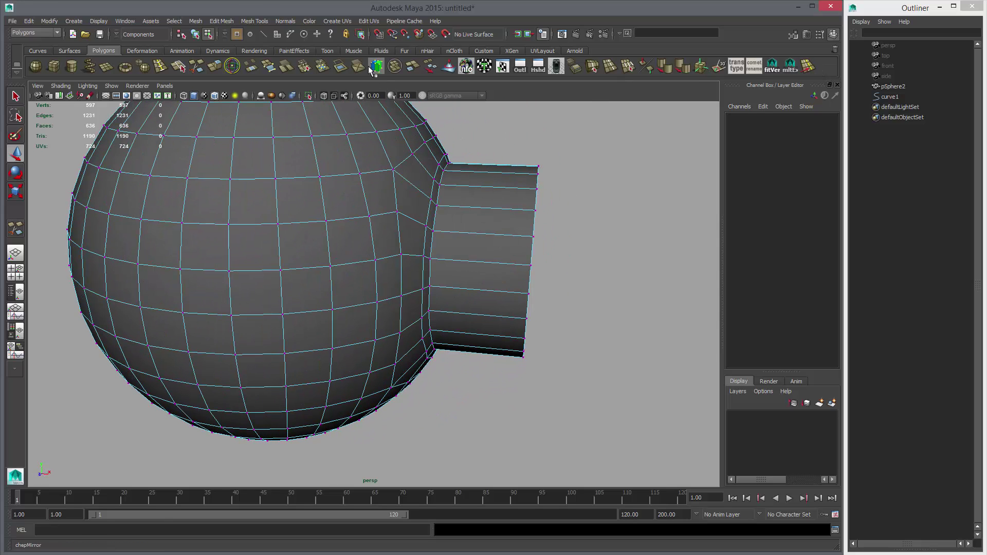
{"action": "left_click", "coordinate": [160, 67]}
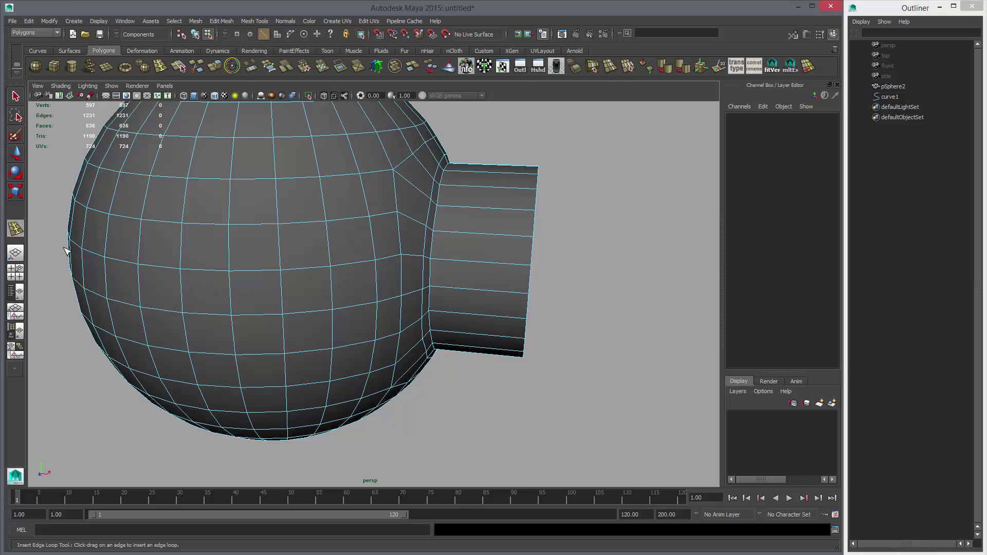
{"action": "double_click", "coordinate": [16, 229]}
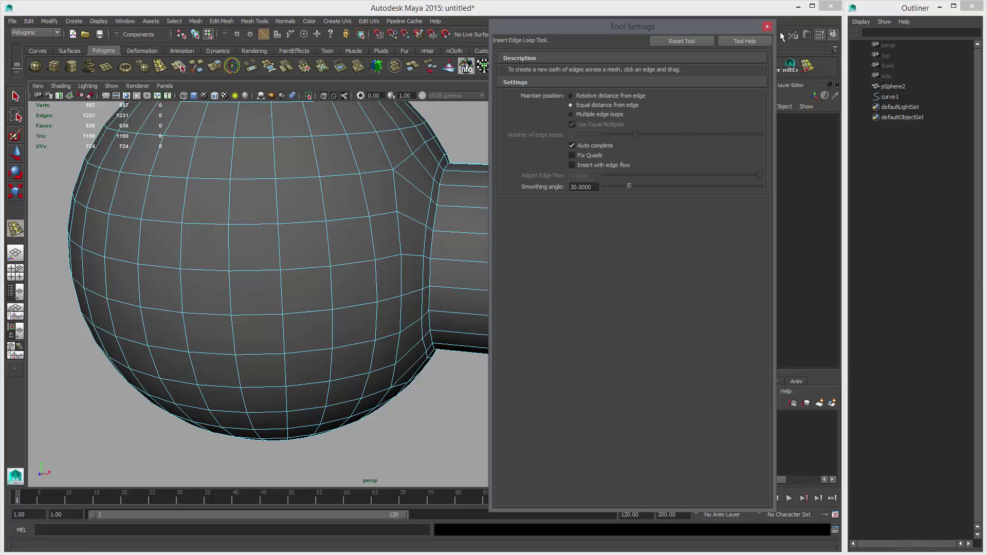
{"action": "left_click", "coordinate": [767, 27]}
{"action": "left_click_drag", "start_coordinate": [443, 205], "coordinate": [445, 206]}
{"action": "left_click_drag", "start_coordinate": [500, 260], "coordinate": [427, 272], "text": "alt"}
{"action": "right_click_drag", "start_coordinate": [427, 277], "coordinate": [548, 319], "text": "alt"}
{"action": "left_click_drag", "start_coordinate": [339, 212], "coordinate": [383, 220], "text": "alt"}
{"action": "key", "text": "3"}
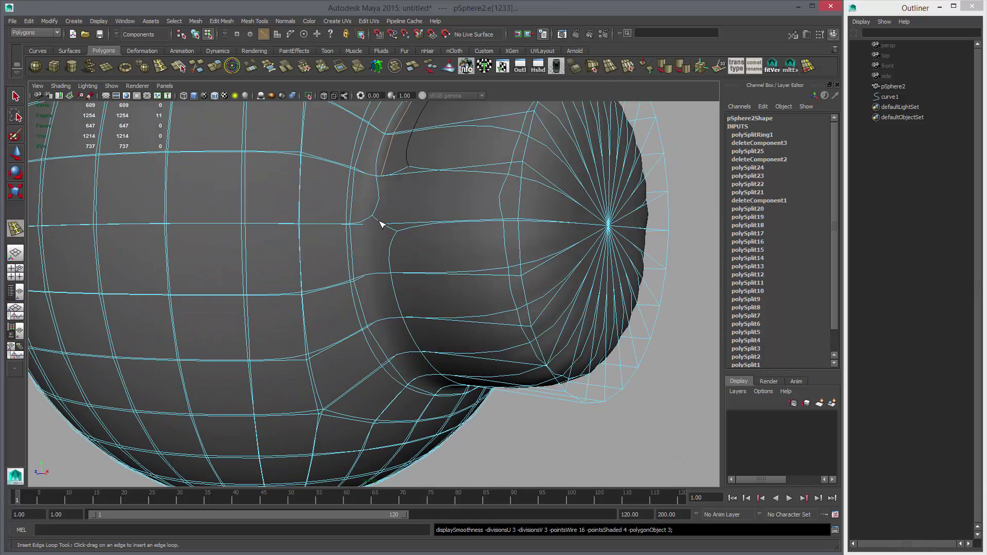
{"action": "key", "text": "1"}
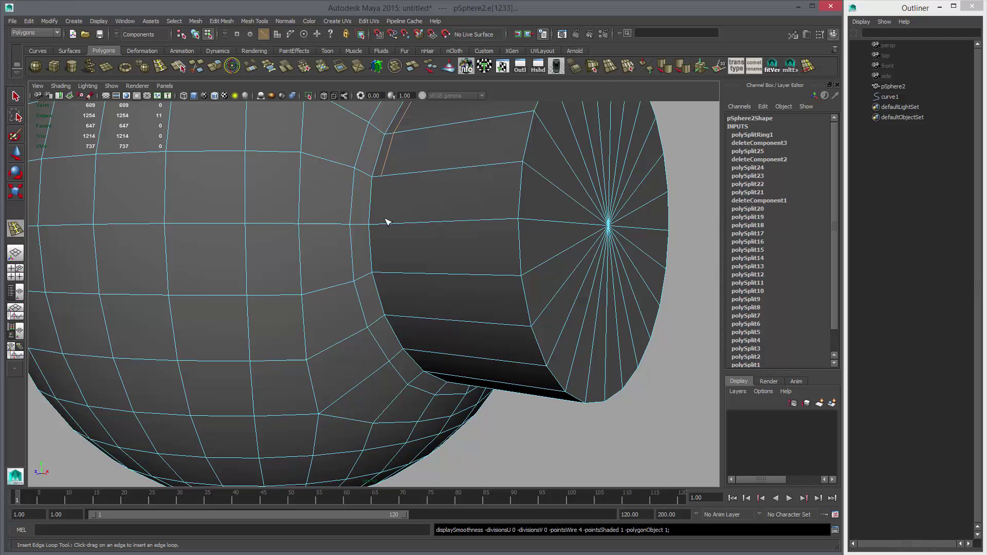
{"action": "key", "text": "ctrl+z"}
{"action": "key", "text": "3"}
{"action": "key", "text": "1"}
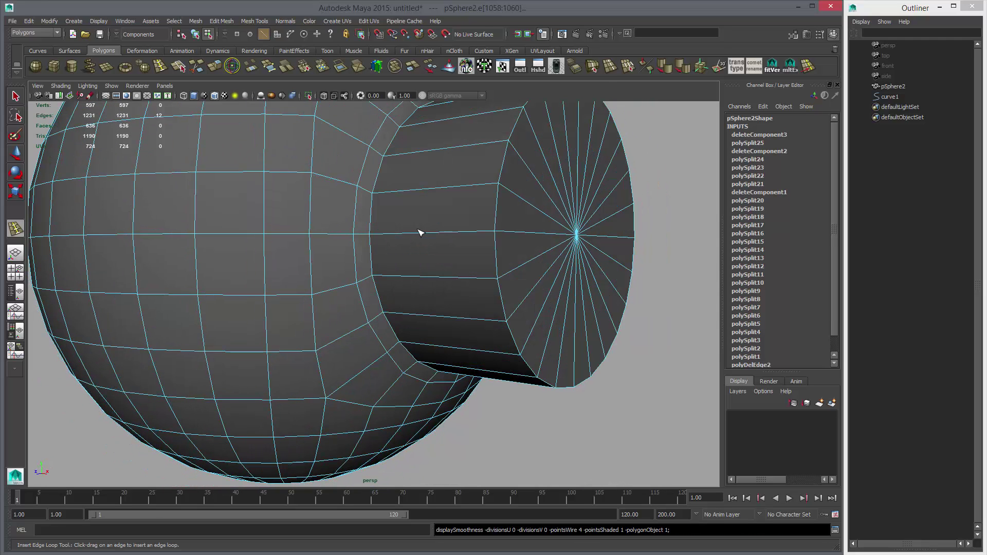
Step: Return the mesh to object mode and delete its construction history
{"action": "key", "text": "w"}
{"action": "right_click", "coordinate": [418, 232]}
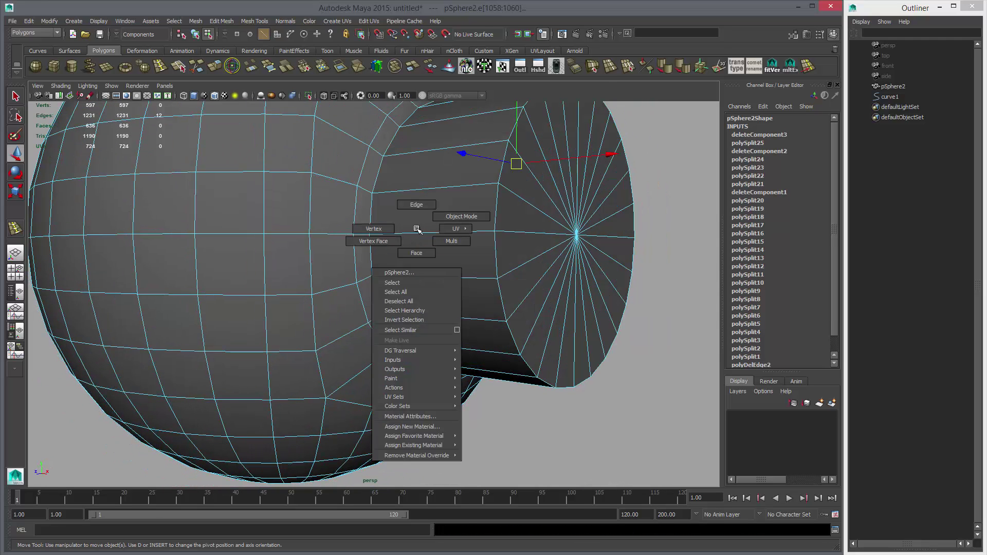
{"action": "left_click_drag", "start_coordinate": [418, 232], "coordinate": [455, 229], "text": "alt"}
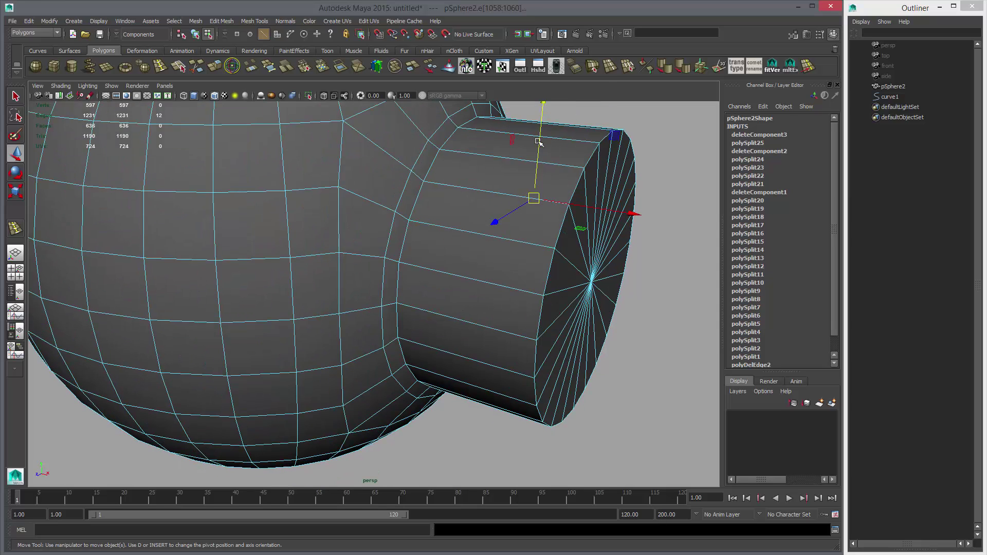
{"action": "key", "text": "F8"}
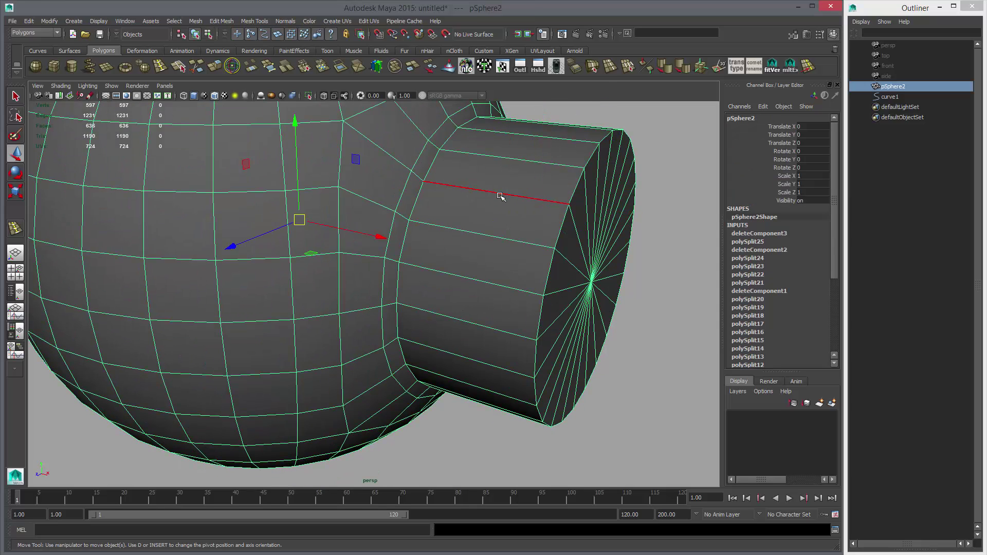
{"action": "key", "text": "alt+shift+d"}
{"action": "middle_click_drag", "start_coordinate": [469, 201], "coordinate": [453, 209], "text": "alt"}
{"action": "right_click_drag", "start_coordinate": [453, 209], "coordinate": [460, 214], "text": "alt"}
{"action": "left_click_drag", "start_coordinate": [461, 214], "coordinate": [458, 190], "text": "alt"}
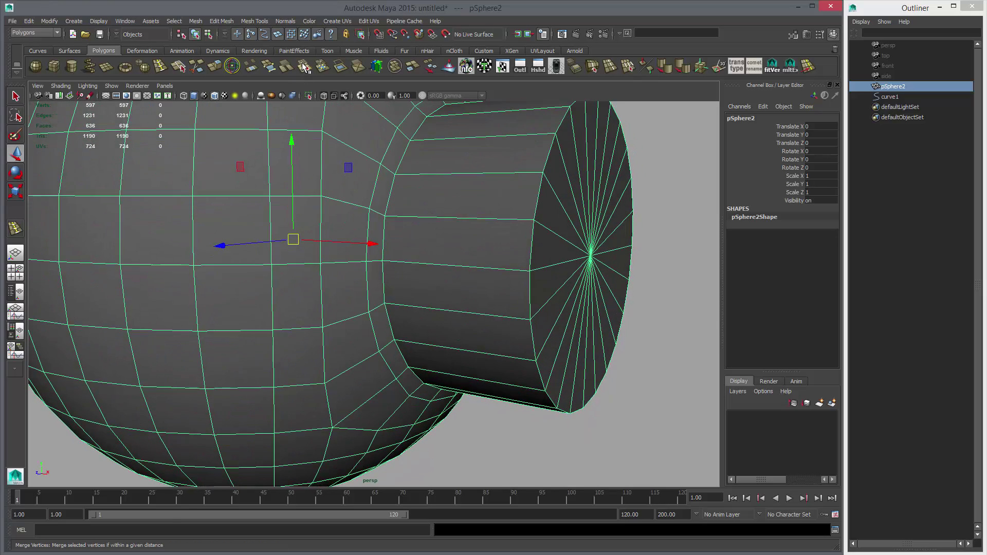
Step: Merge the mesh's overlapping vertices and check the joint in smooth preview
{"action": "left_click", "coordinate": [304, 67]}
{"action": "key", "text": "3"}
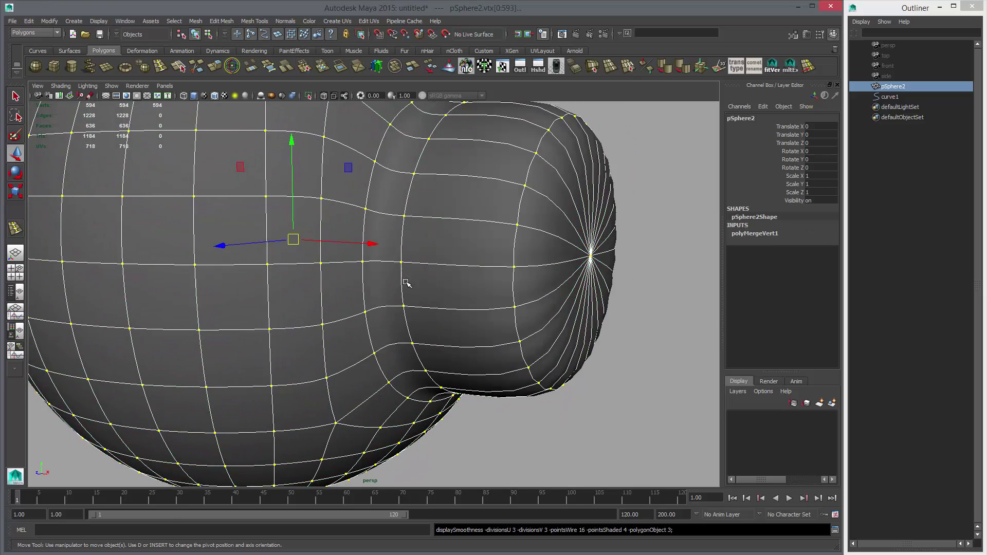
{"action": "mouse_move", "coordinate": [406, 282]}
{"action": "left_mouse_down", "text": "alt"}
{"action": "mouse_move", "coordinate": [254, 297]}
{"action": "mouse_move", "coordinate": [269, 221]}
{"action": "mouse_move", "coordinate": [408, 264]}
{"action": "mouse_move", "coordinate": [372, 288]}
{"action": "mouse_move", "coordinate": [411, 278]}
{"action": "left_mouse_up", "text": "alt"}
{"action": "key", "text": "1"}
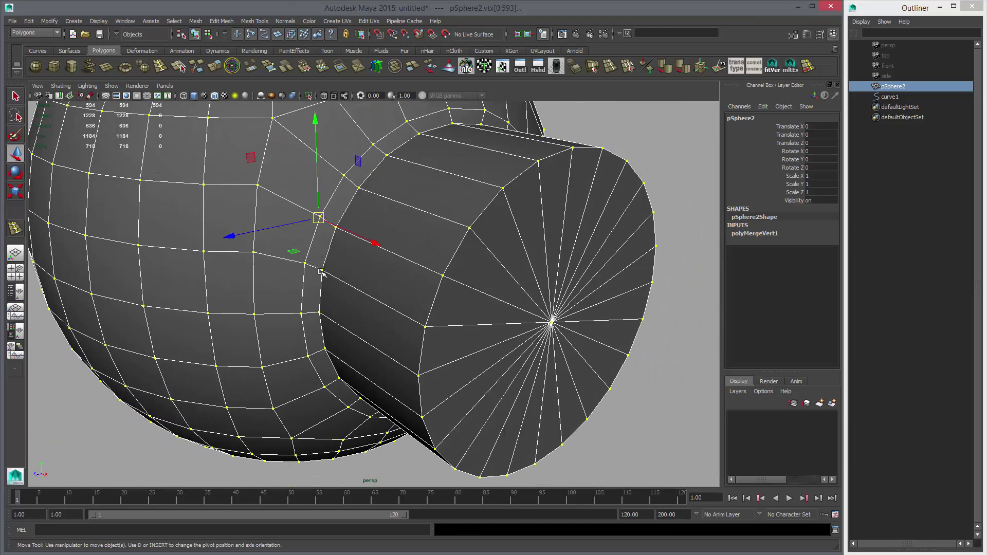
Step: Expand the vertex merge attributes and examine its distance setting and the merged topology around the joint
{"action": "left_click", "coordinate": [755, 234]}
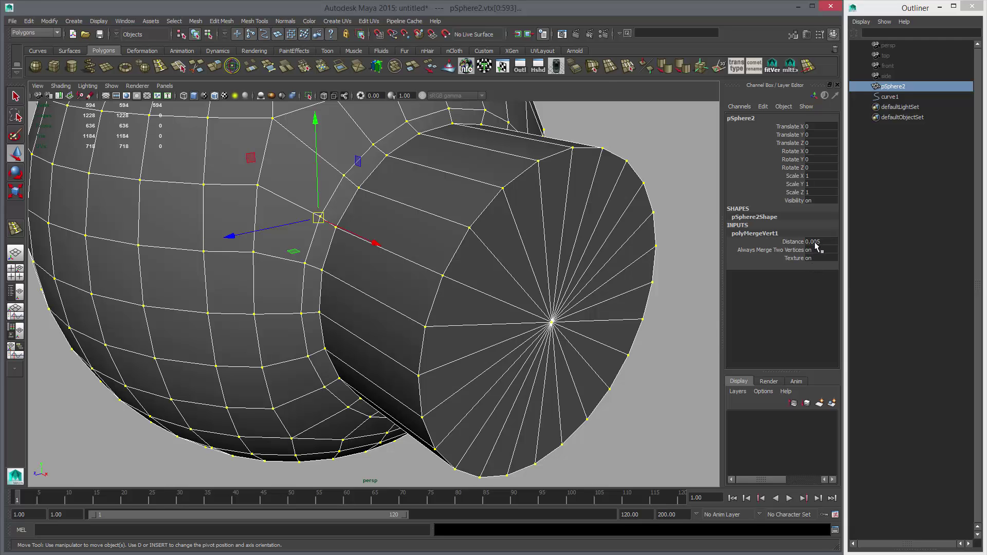
{"action": "left_click_drag", "start_coordinate": [489, 238], "coordinate": [798, 235], "text": "alt"}
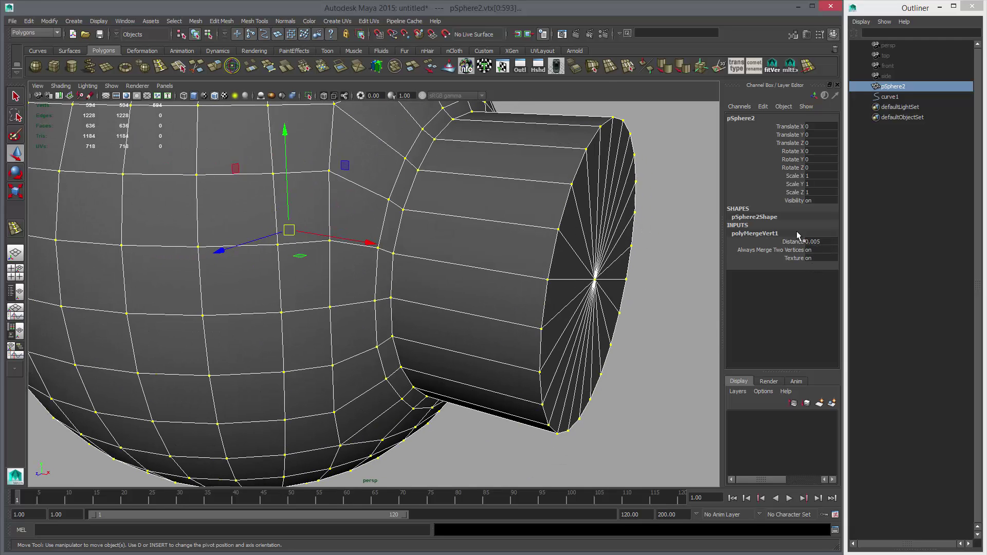
{"action": "middle_click_drag", "start_coordinate": [529, 192], "coordinate": [498, 222], "text": "alt"}
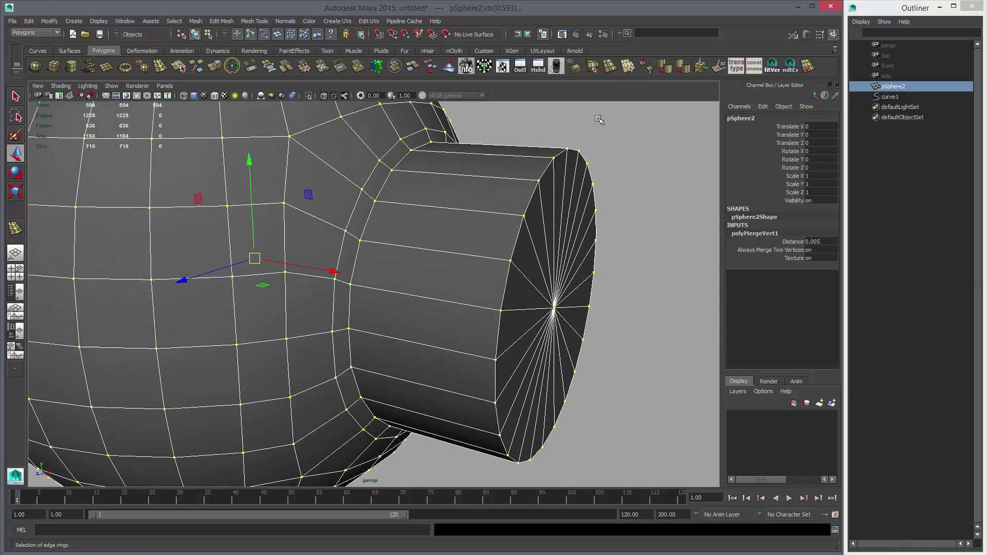
{"action": "middle_click_drag", "start_coordinate": [533, 182], "coordinate": [562, 197], "text": "alt"}
{"action": "right_click_drag", "start_coordinate": [478, 232], "coordinate": [380, 221], "text": "alt"}
{"action": "left_click_drag", "start_coordinate": [352, 136], "coordinate": [346, 196], "text": "alt"}
{"action": "left_click_drag", "start_coordinate": [414, 278], "coordinate": [853, 250], "text": "alt"}
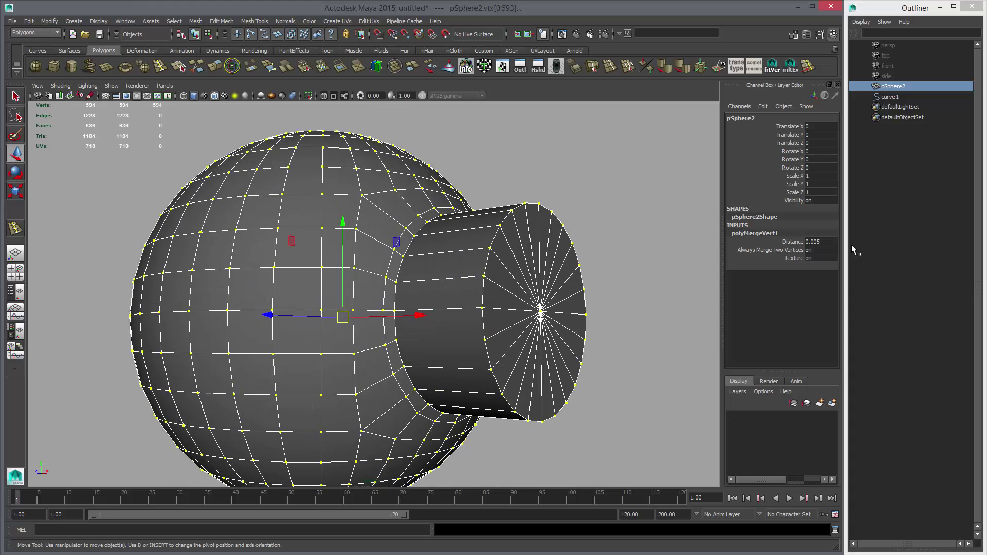
{"action": "scroll", "coordinate": [359, 287], "scroll_direction": "up", "scroll_amount": 3}
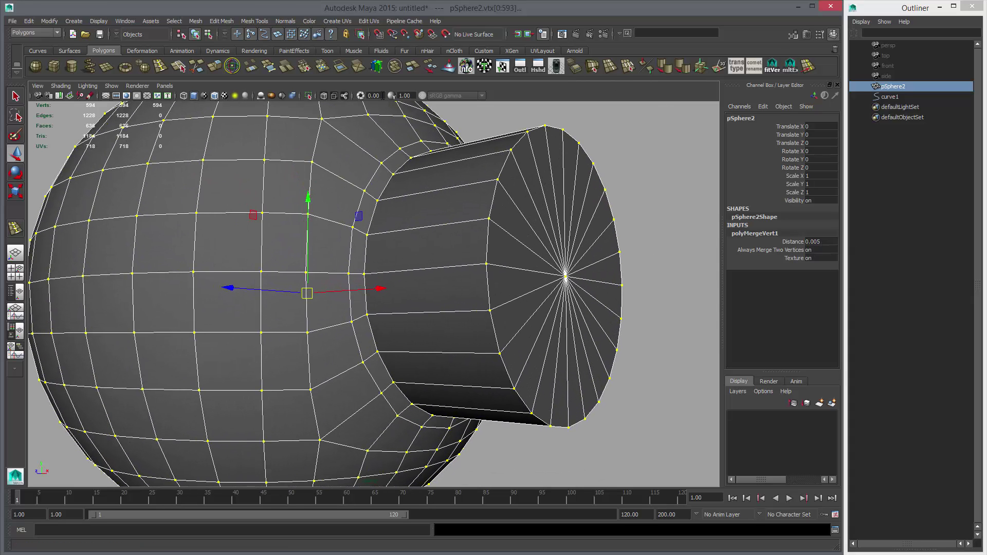
Step: Insert an edge loop around the cylinder close to the joint, using equal distance from edge
{"action": "left_click", "coordinate": [169, 67]}
{"action": "left_click", "coordinate": [162, 66]}
{"action": "double_click", "coordinate": [16, 228]}
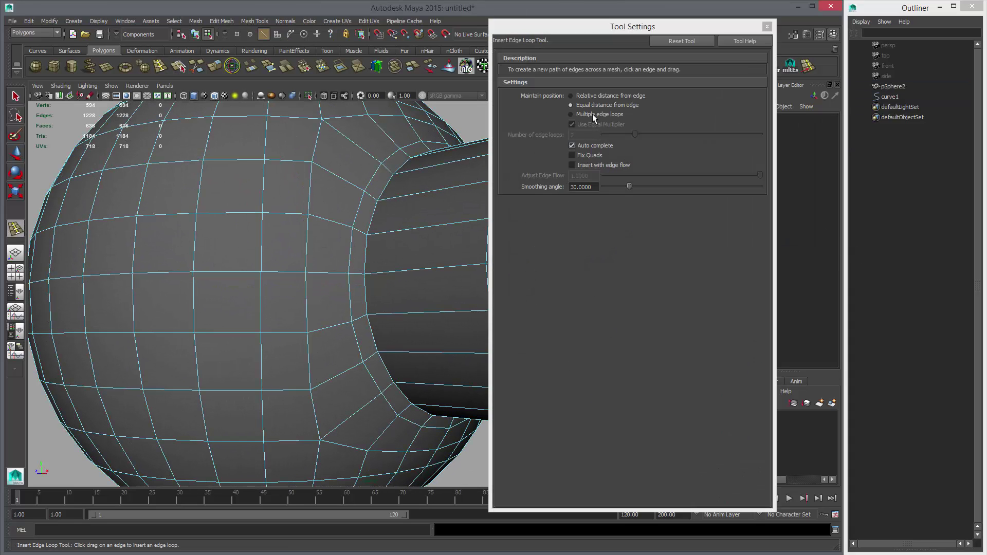
{"action": "left_click_drag", "start_coordinate": [353, 231], "coordinate": [399, 226], "text": "alt"}
{"action": "middle_click_drag", "start_coordinate": [439, 216], "coordinate": [381, 214], "text": "alt"}
{"action": "left_click_drag", "start_coordinate": [393, 211], "coordinate": [398, 209]}
{"action": "key", "text": "w"}
{"action": "left_click", "coordinate": [767, 26]}
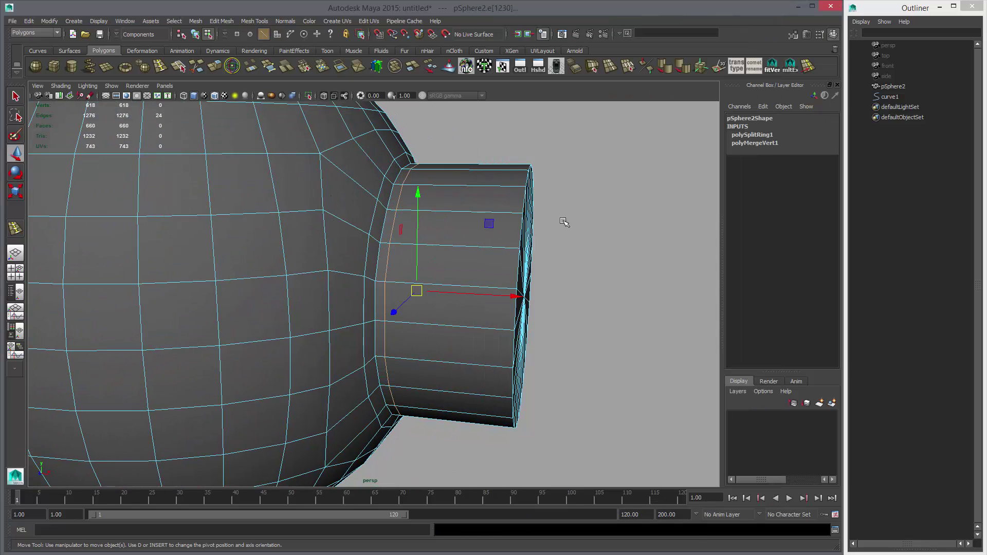
Step: Delete the end cap at the cylinder's open end and clear the mesh's construction history
{"action": "right_click_drag", "start_coordinate": [512, 212], "coordinate": [511, 233]}
{"action": "left_click_drag", "start_coordinate": [468, 114], "coordinate": [578, 455]}
{"action": "left_click_drag", "start_coordinate": [297, 131], "coordinate": [471, 480], "text": "ctrl"}
{"action": "key", "text": "Delete"}
{"action": "right_click_drag", "start_coordinate": [320, 310], "coordinate": [354, 298]}
{"action": "left_click", "coordinate": [478, 316]}
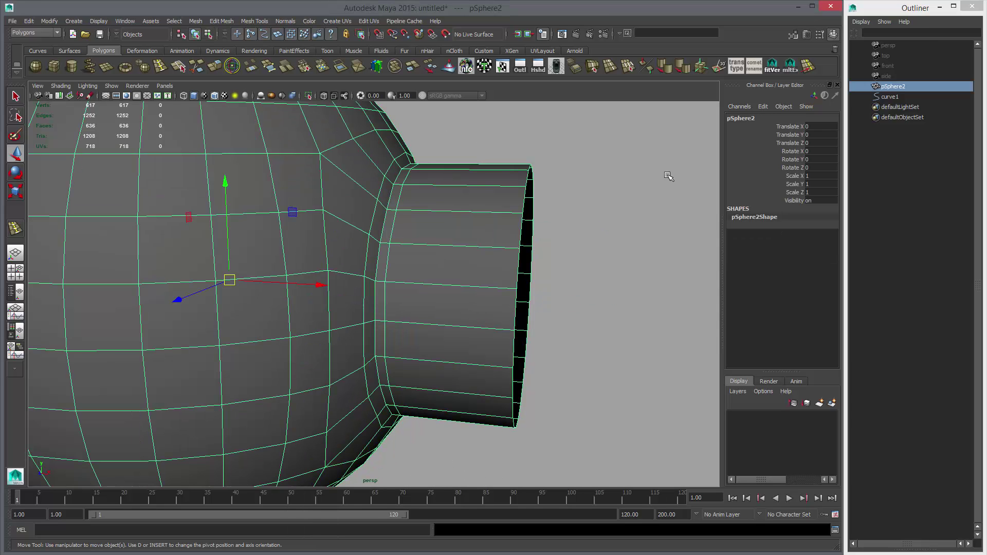
{"action": "left_click", "coordinate": [665, 67]}
{"action": "left_click", "coordinate": [593, 258]}
{"action": "right_click_drag", "start_coordinate": [524, 299], "coordinate": [397, 310], "text": "alt"}
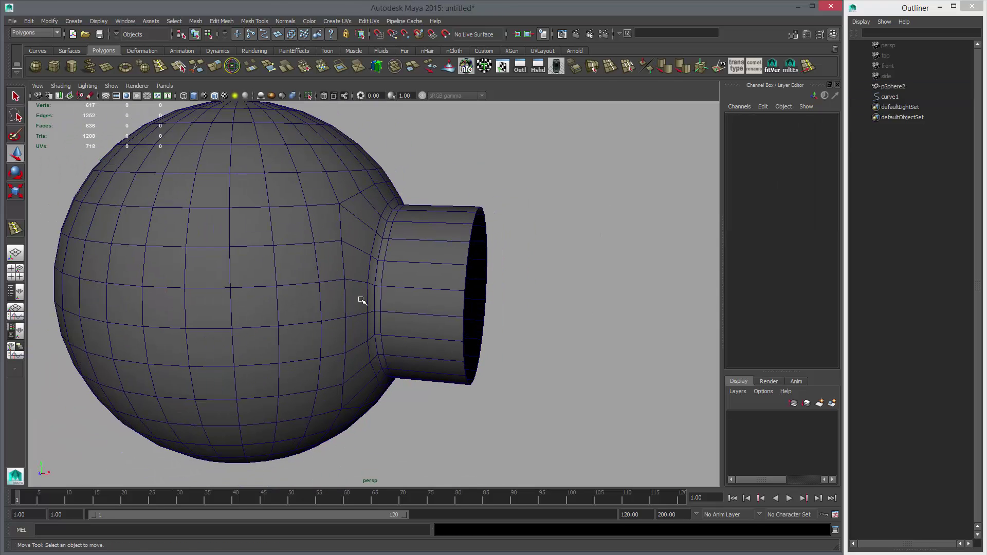
Step: Check the joint in smooth preview and delete the leftover curve running through the sphere
{"action": "left_click", "coordinate": [360, 298]}
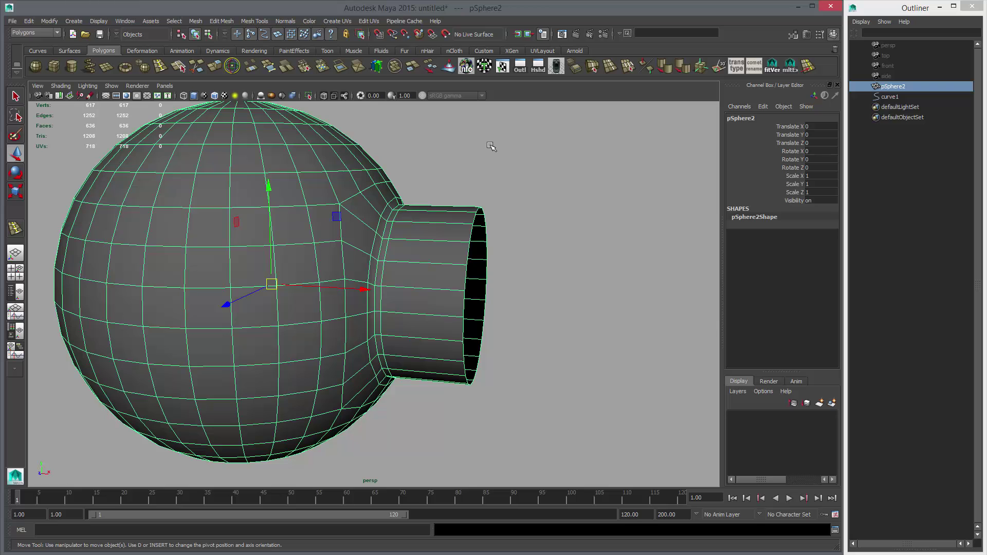
{"action": "left_click", "coordinate": [569, 221]}
{"action": "left_click_drag", "start_coordinate": [568, 221], "coordinate": [441, 262], "text": "alt"}
{"action": "left_click", "coordinate": [440, 260]}
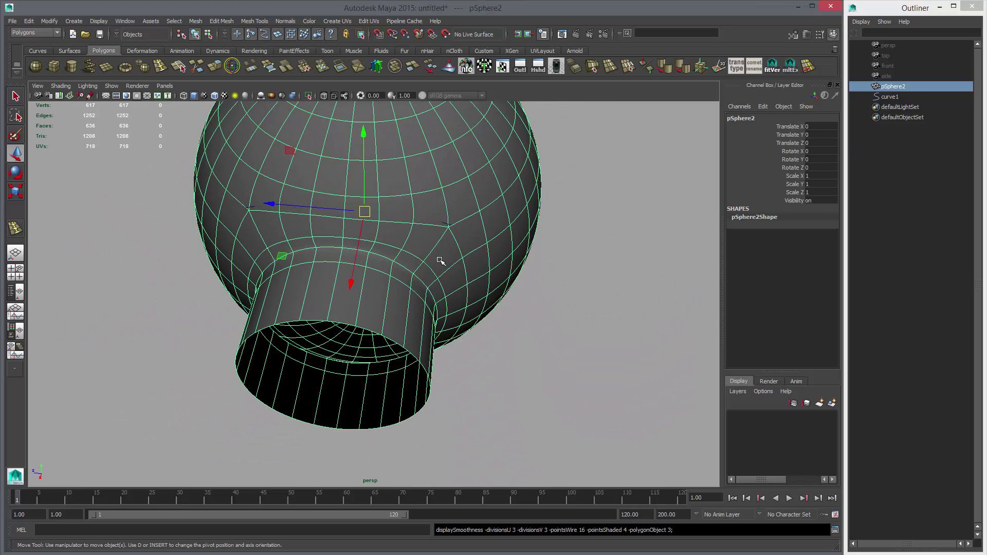
{"action": "left_click", "coordinate": [580, 329]}
{"action": "left_click_drag", "start_coordinate": [437, 205], "coordinate": [471, 246]}
{"action": "left_click", "coordinate": [468, 262], "text": "shift"}
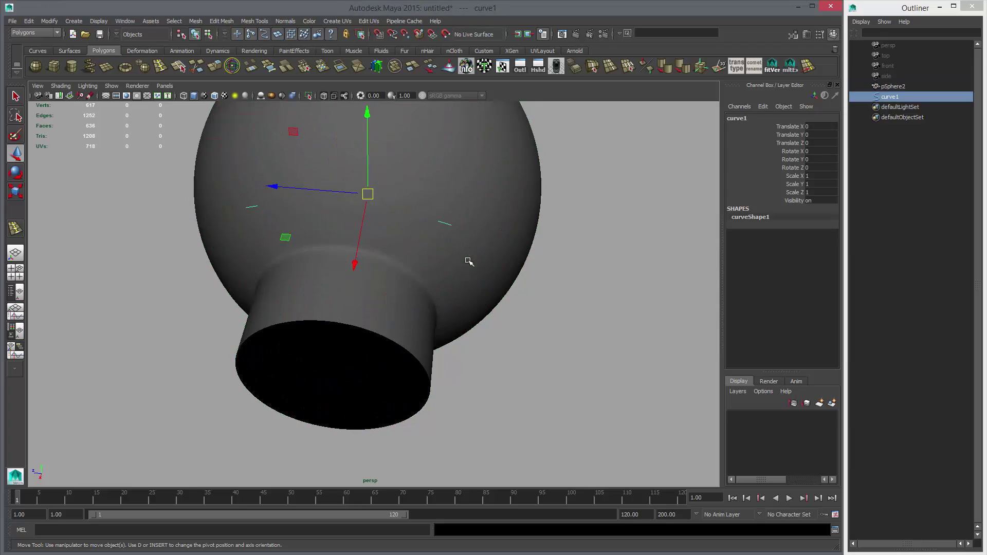
{"action": "key", "text": "Delete"}
{"action": "left_click", "coordinate": [491, 273]}
Step: Examine the sphere's topology around the cylinder joint from several angles
{"action": "mouse_move", "coordinate": [504, 329]}
{"action": "left_mouse_down", "text": "alt"}
{"action": "mouse_move", "coordinate": [480, 286]}
{"action": "mouse_move", "coordinate": [392, 247]}
{"action": "mouse_move", "coordinate": [324, 298]}
{"action": "mouse_move", "coordinate": [519, 318]}
{"action": "left_mouse_up", "text": "alt"}
{"action": "left_click", "coordinate": [519, 317]}
{"action": "left_click_drag", "start_coordinate": [399, 322], "coordinate": [401, 205], "text": "alt"}
{"action": "left_click", "coordinate": [365, 221]}
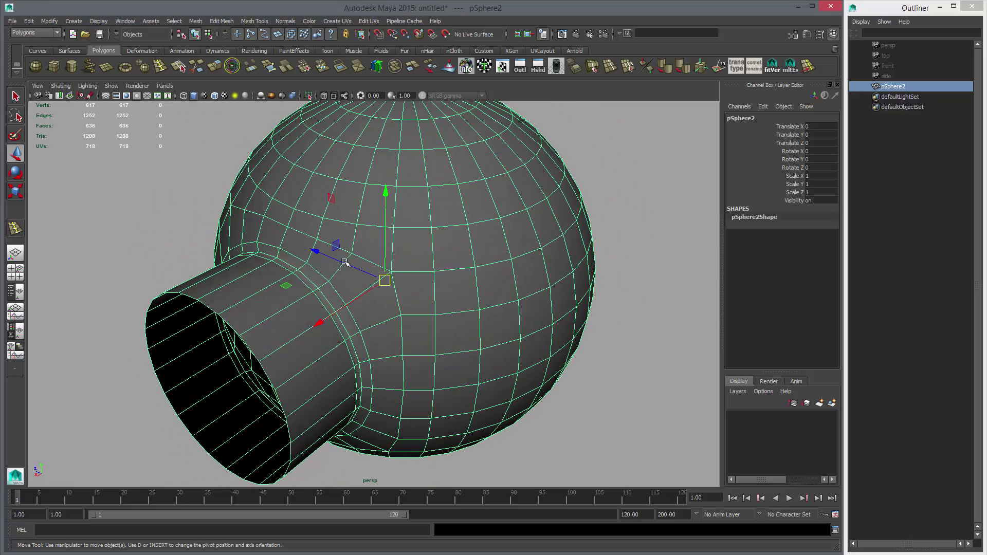
{"action": "left_click_drag", "start_coordinate": [345, 262], "coordinate": [433, 227], "text": "alt"}
{"action": "right_click_drag", "start_coordinate": [565, 281], "coordinate": [471, 271], "text": "alt"}
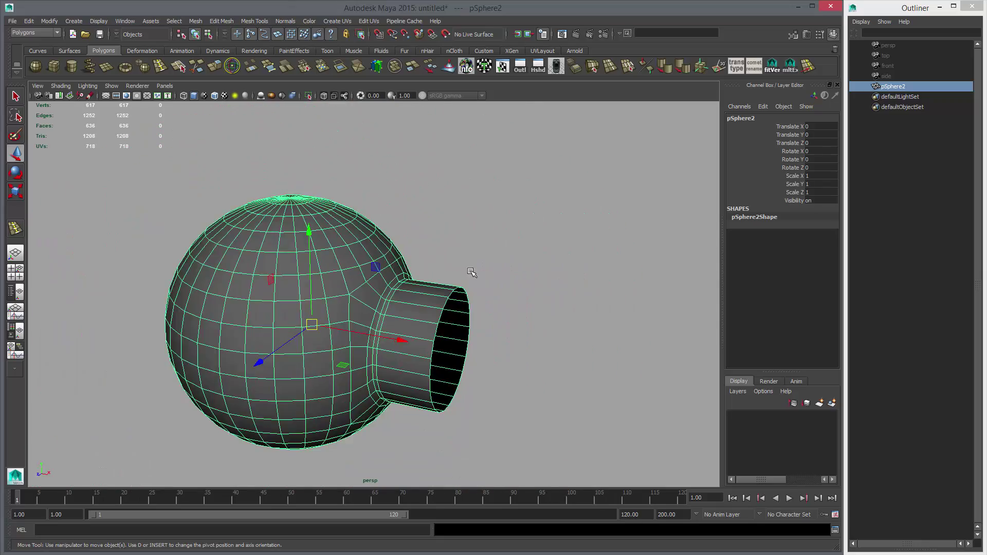
{"action": "left_click_drag", "start_coordinate": [471, 271], "coordinate": [520, 257], "text": "alt"}
{"action": "left_click_drag", "start_coordinate": [458, 275], "coordinate": [416, 262], "text": "alt"}
{"action": "right_click_drag", "start_coordinate": [416, 262], "coordinate": [452, 268], "text": "alt"}
{"action": "left_click_drag", "start_coordinate": [452, 269], "coordinate": [391, 276], "text": "alt"}
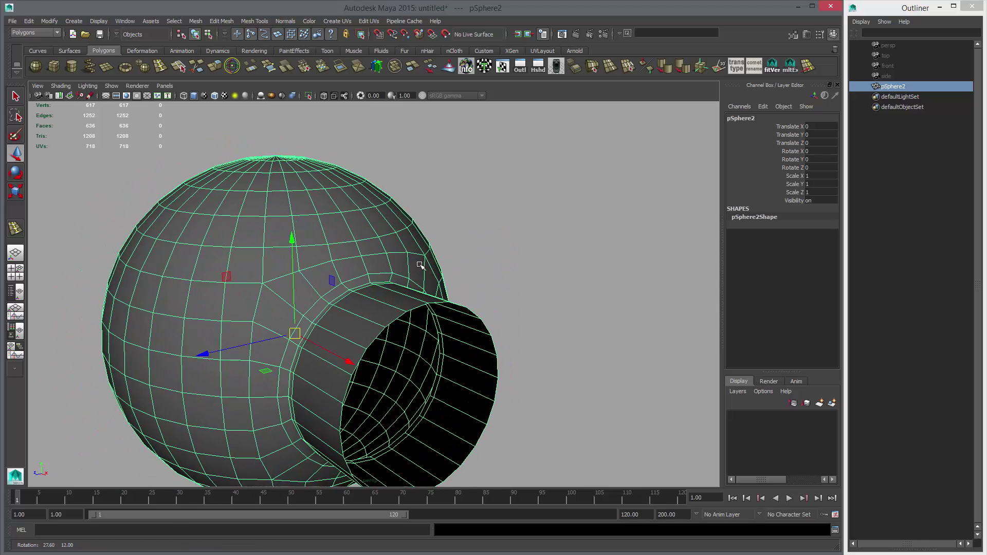
{"action": "left_click", "coordinate": [537, 265]}
{"action": "left_click_drag", "start_coordinate": [538, 265], "coordinate": [364, 281], "text": "alt"}
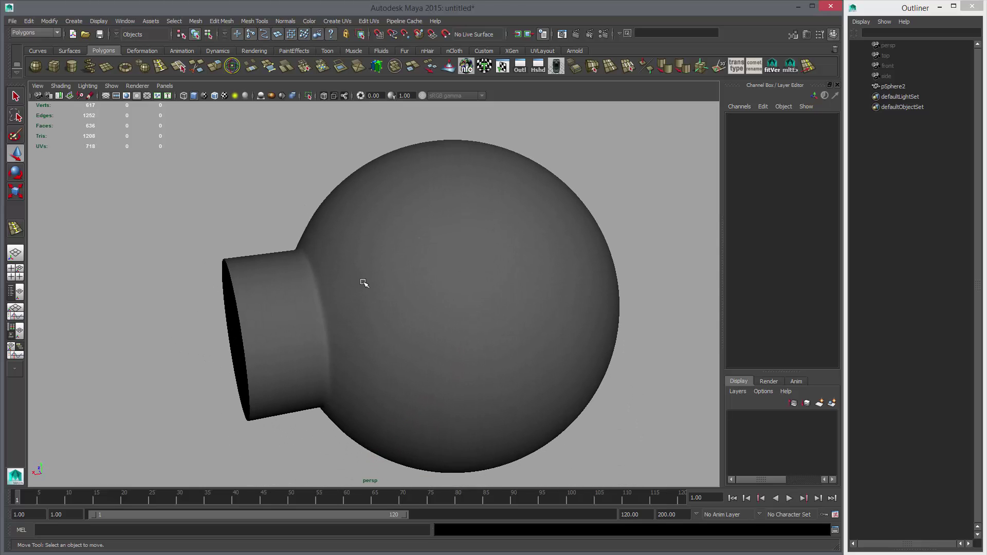
{"action": "left_click", "coordinate": [350, 299]}
{"action": "left_click_drag", "start_coordinate": [450, 297], "coordinate": [524, 298], "text": "alt"}
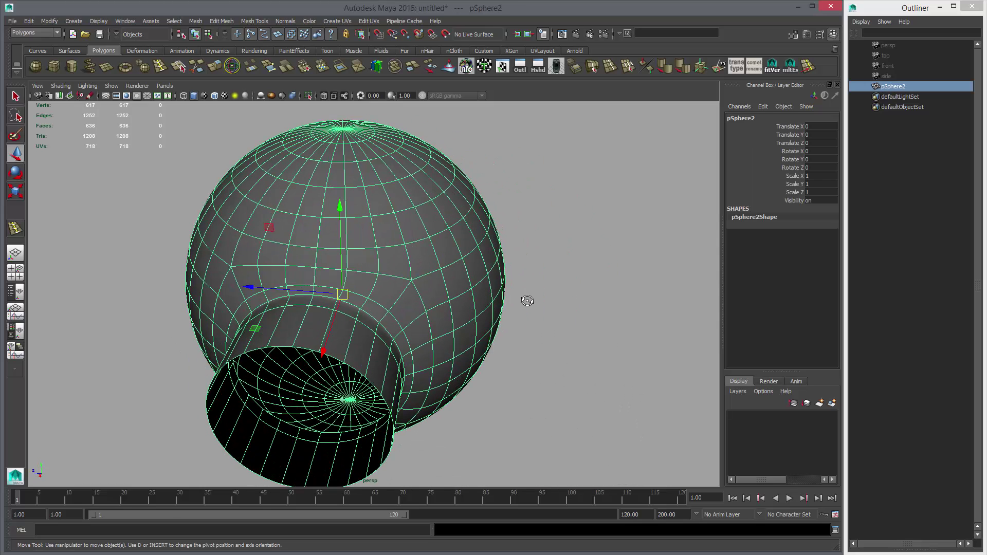
{"action": "left_click", "coordinate": [525, 298]}
{"action": "left_click", "coordinate": [443, 309]}
{"action": "left_click_drag", "start_coordinate": [442, 310], "coordinate": [417, 302], "text": "alt"}
{"action": "left_click_drag", "start_coordinate": [547, 314], "coordinate": [465, 308], "text": "alt"}
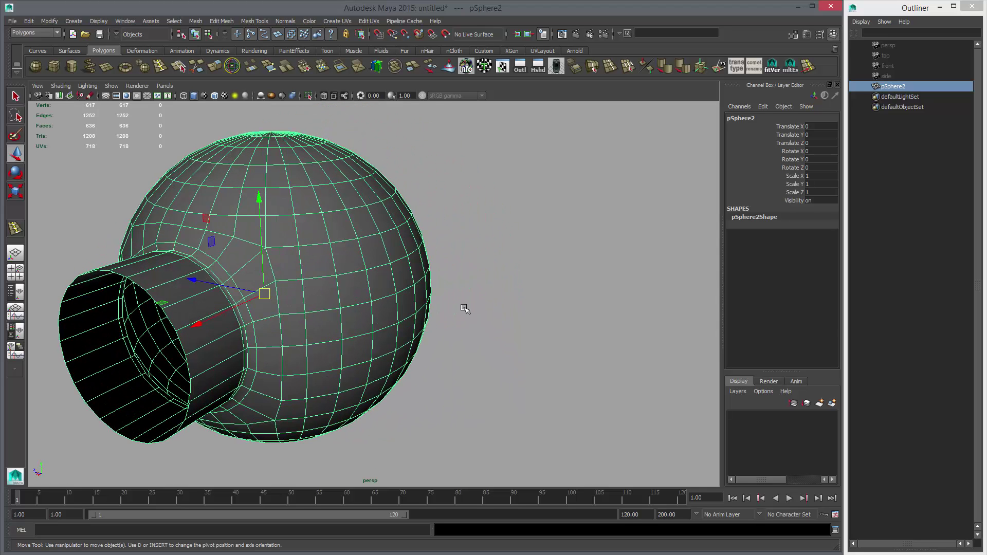
{"action": "left_click_drag", "start_coordinate": [397, 295], "coordinate": [466, 325], "text": "alt"}
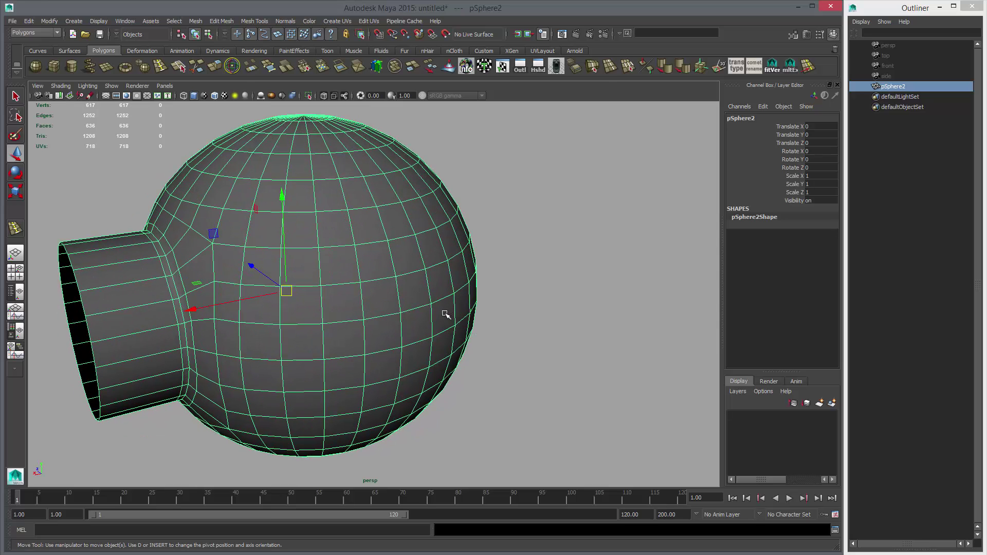
Step: Create a polygon cube protruding from the sphere's side, with Translate Z -7.736 and scale 3.883, 5.619, 6.739
{"action": "left_click", "coordinate": [53, 65]}
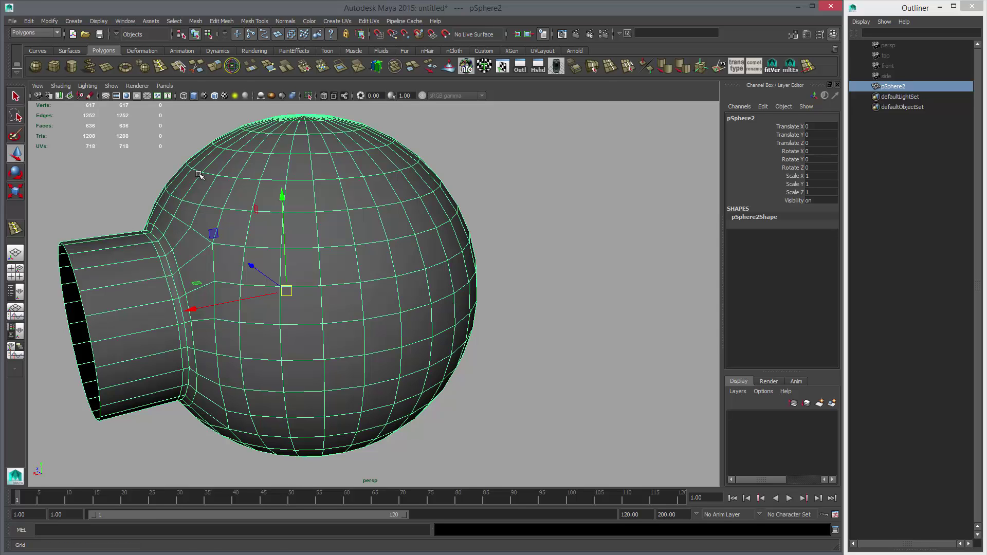
{"action": "left_click_drag", "start_coordinate": [406, 309], "coordinate": [319, 351], "text": "alt"}
{"action": "key", "text": "r"}
{"action": "left_click_drag", "start_coordinate": [329, 350], "coordinate": [390, 344], "text": "alt"}
{"action": "key", "text": "w"}
{"action": "key", "text": "r"}
{"action": "left_click_drag", "start_coordinate": [386, 236], "coordinate": [386, 257]}
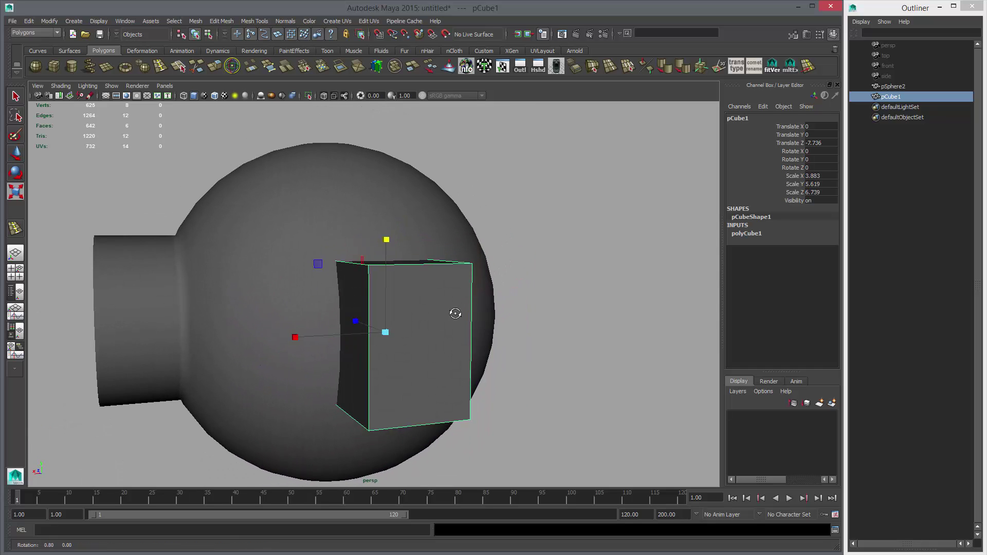
Step: Bevel the cube's four lengthwise edges that run into the sphere
{"action": "key", "text": "q"}
{"action": "left_click_drag", "start_coordinate": [454, 311], "coordinate": [409, 306], "text": "alt"}
{"action": "right_click_drag", "start_coordinate": [408, 301], "coordinate": [408, 279]}
{"action": "left_click_drag", "start_coordinate": [376, 319], "coordinate": [470, 314], "text": "alt"}
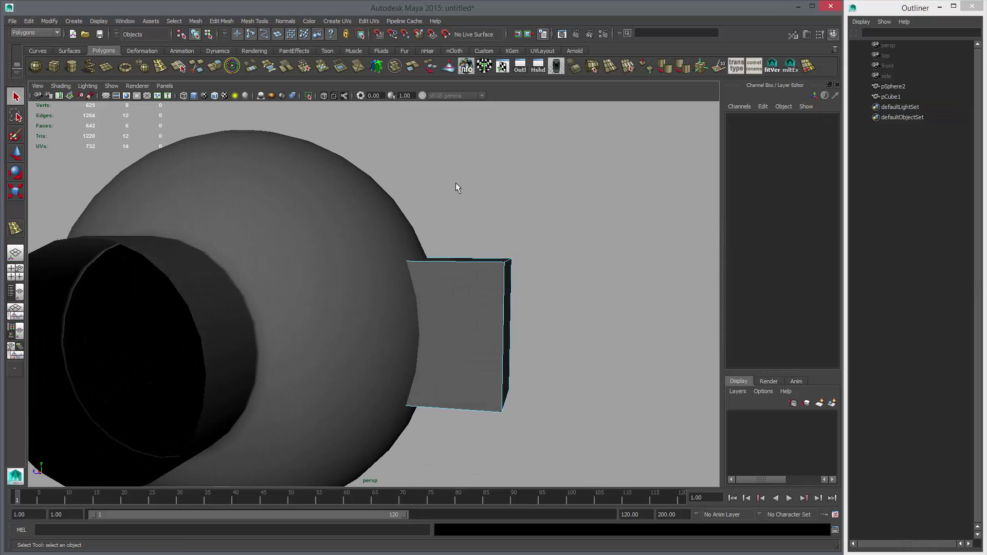
{"action": "left_click_drag", "start_coordinate": [427, 183], "coordinate": [465, 465]}
{"action": "left_click_drag", "start_coordinate": [484, 377], "coordinate": [338, 355], "text": "alt"}
{"action": "left_click_drag", "start_coordinate": [363, 291], "coordinate": [288, 181], "text": "alt"}
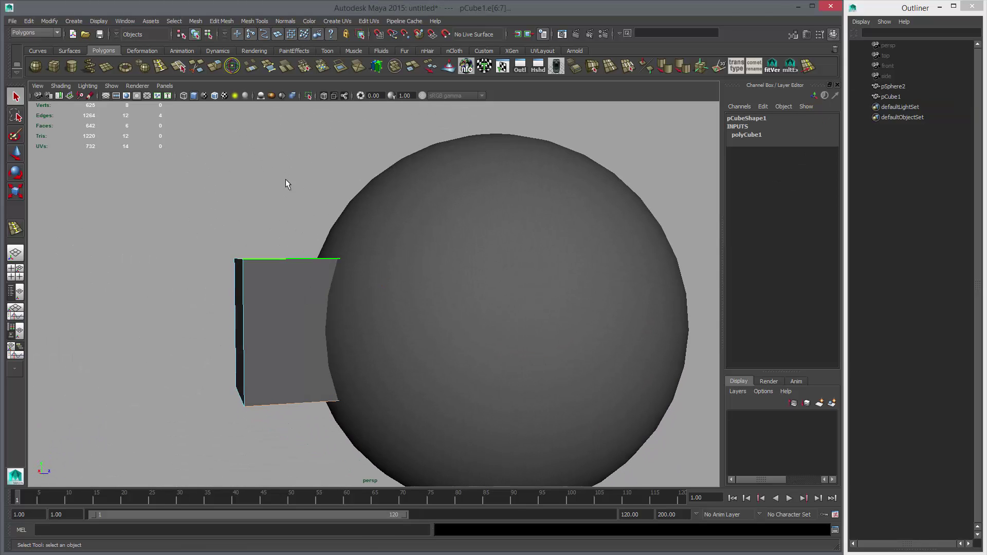
{"action": "left_click", "coordinate": [196, 21]}
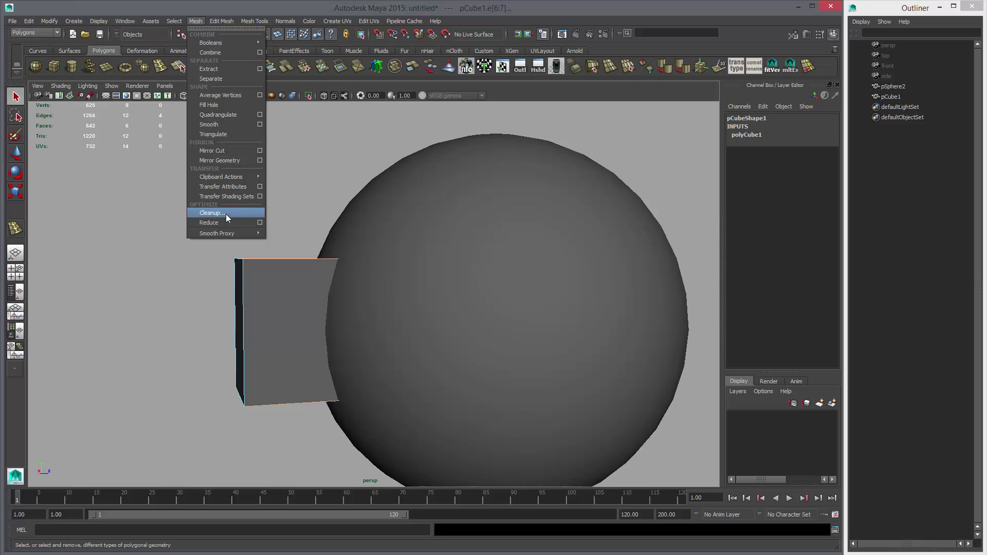
{"action": "left_click", "coordinate": [221, 2]}
{"action": "left_click", "coordinate": [221, 21]}
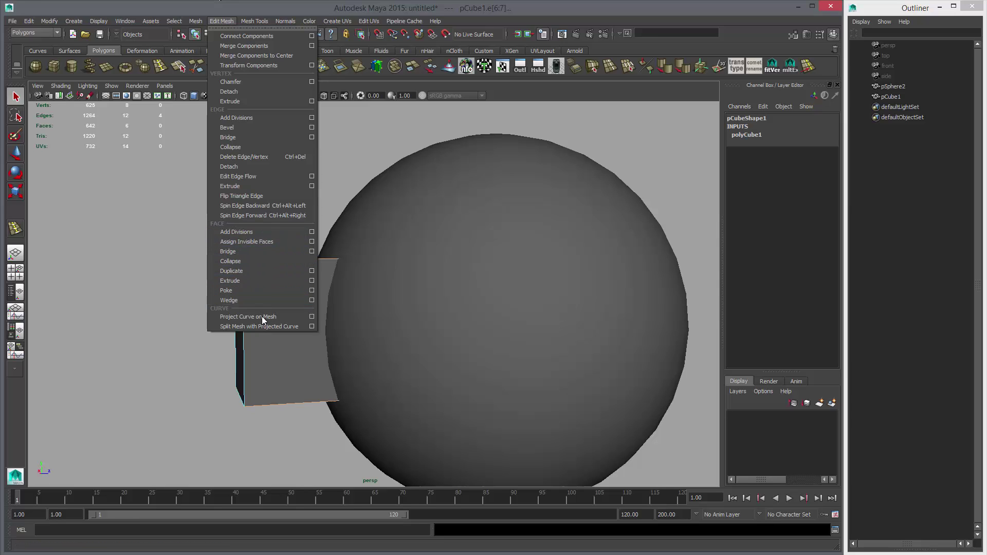
{"action": "mouse_move", "coordinate": [248, 20]}
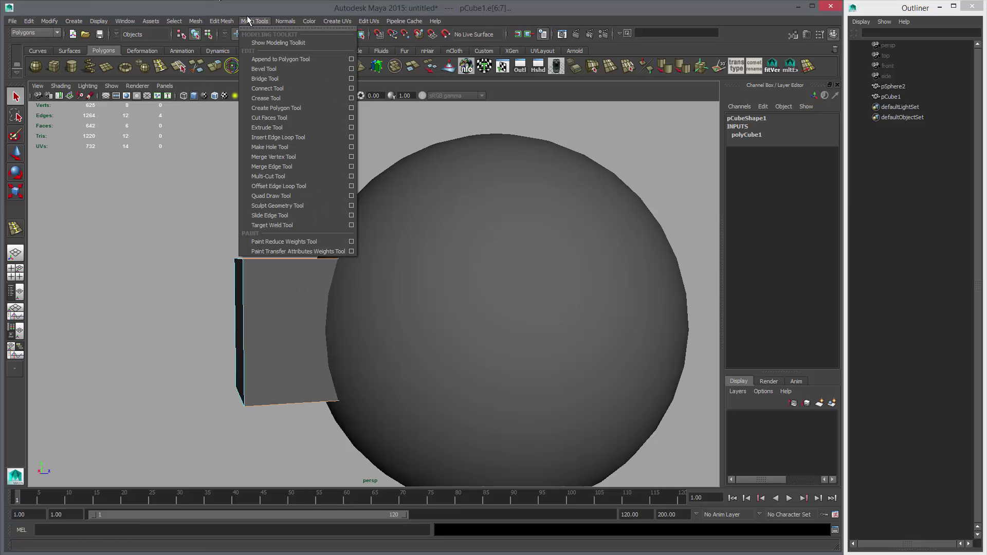
{"action": "left_click", "coordinate": [264, 68]}
Step: Set the bevel's Fraction to 0.4 and return the cube to object mode
{"action": "left_click_drag", "start_coordinate": [341, 266], "coordinate": [749, 192], "text": "alt"}
{"action": "left_click", "coordinate": [758, 137]}
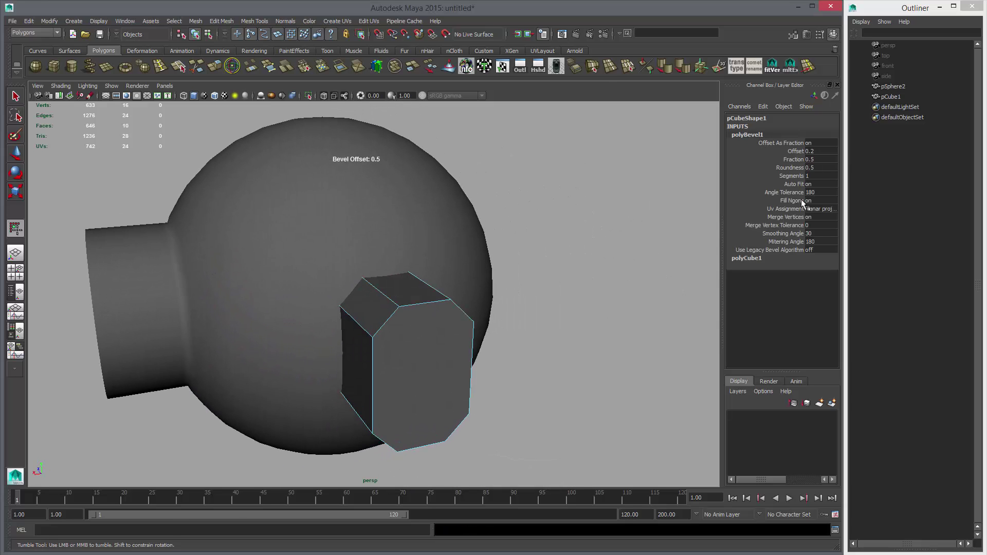
{"action": "left_click", "coordinate": [793, 160]}
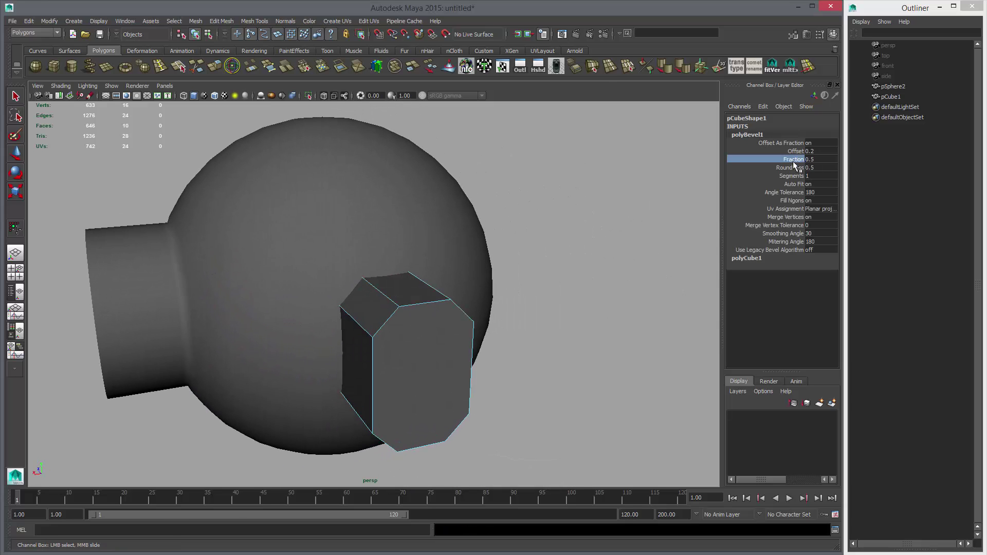
{"action": "middle_click_drag", "start_coordinate": [563, 253], "coordinate": [555, 254]}
{"action": "key", "text": "w"}
{"action": "left_click_drag", "start_coordinate": [422, 343], "coordinate": [432, 330], "text": "alt"}
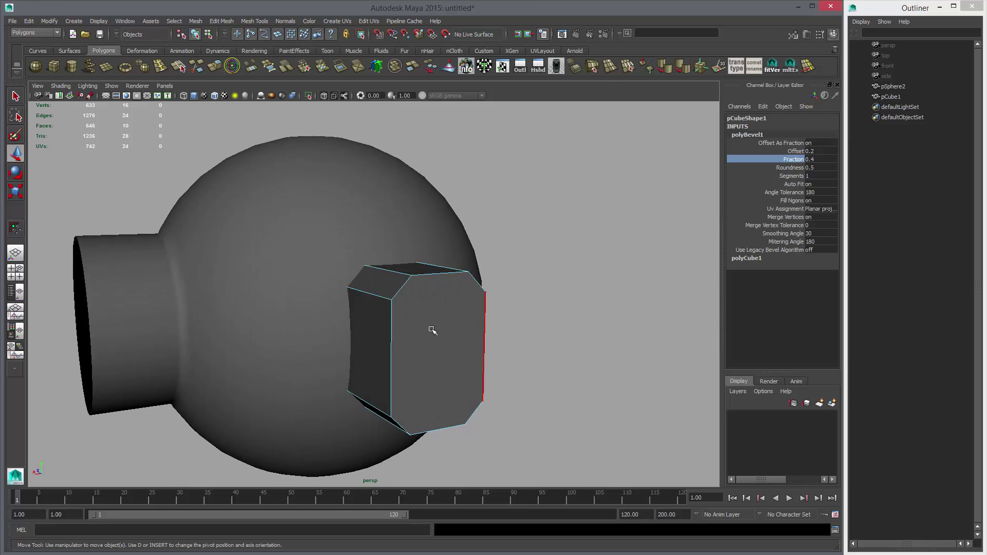
{"action": "left_click", "coordinate": [392, 336]}
{"action": "left_click_drag", "start_coordinate": [512, 339], "coordinate": [445, 331], "text": "alt"}
{"action": "key", "text": "F8"}
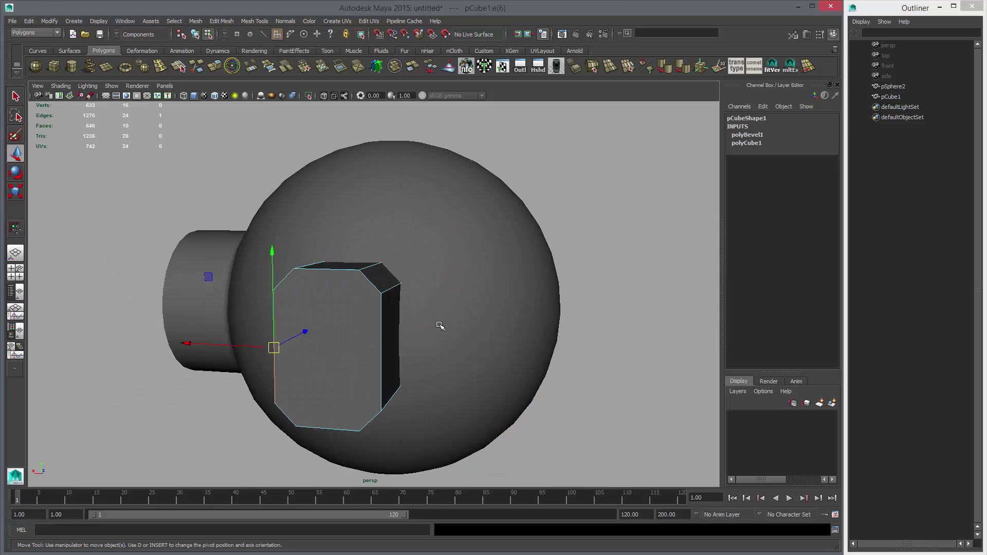
Step: Examine how the bevelled cube's edges line up with the sphere's wireframe where the two shapes intersect
{"action": "left_click", "coordinate": [359, 320]}
{"action": "left_click", "coordinate": [451, 294]}
{"action": "left_click", "coordinate": [329, 360], "text": "shift"}
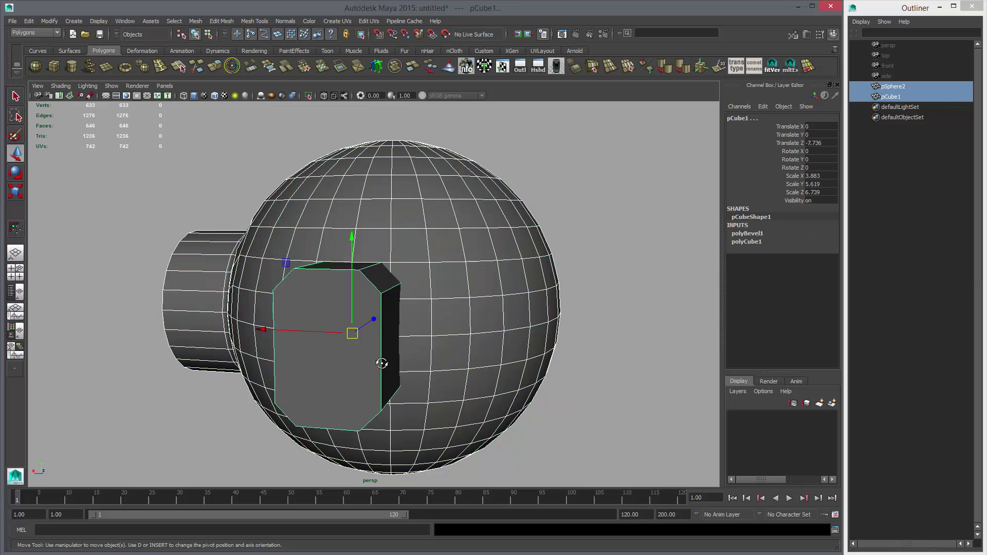
{"action": "left_click_drag", "start_coordinate": [381, 363], "coordinate": [413, 200], "text": "alt"}
{"action": "left_click", "coordinate": [474, 240]}
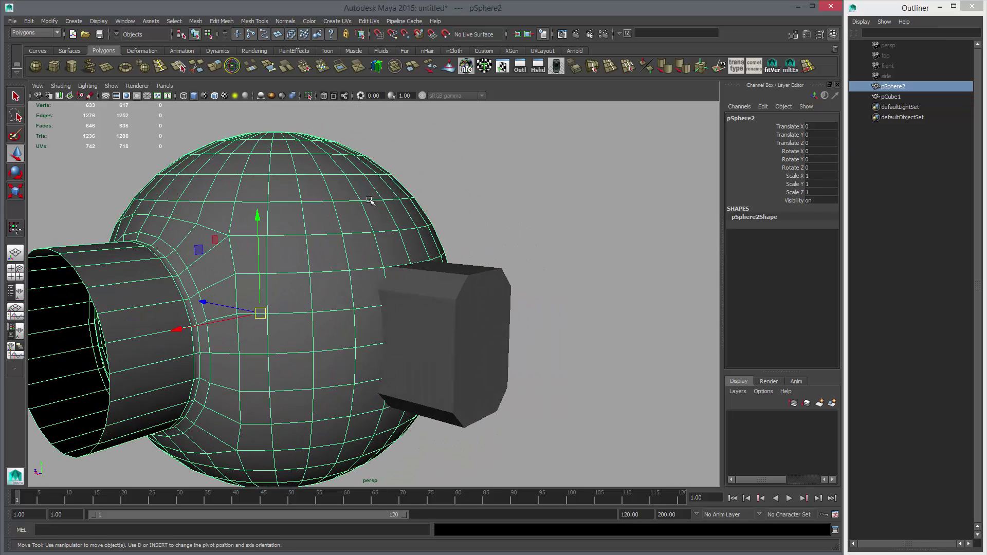
{"action": "right_click_drag", "start_coordinate": [377, 222], "coordinate": [398, 260], "text": "alt"}
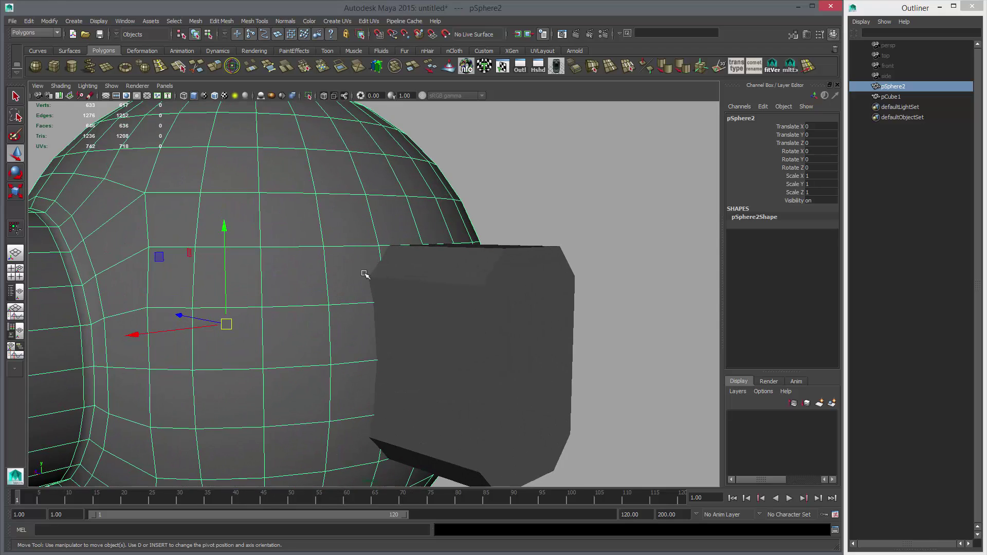
{"action": "left_click_drag", "start_coordinate": [373, 427], "coordinate": [320, 414], "text": "alt"}
{"action": "left_click_drag", "start_coordinate": [540, 390], "coordinate": [489, 321], "text": "alt"}
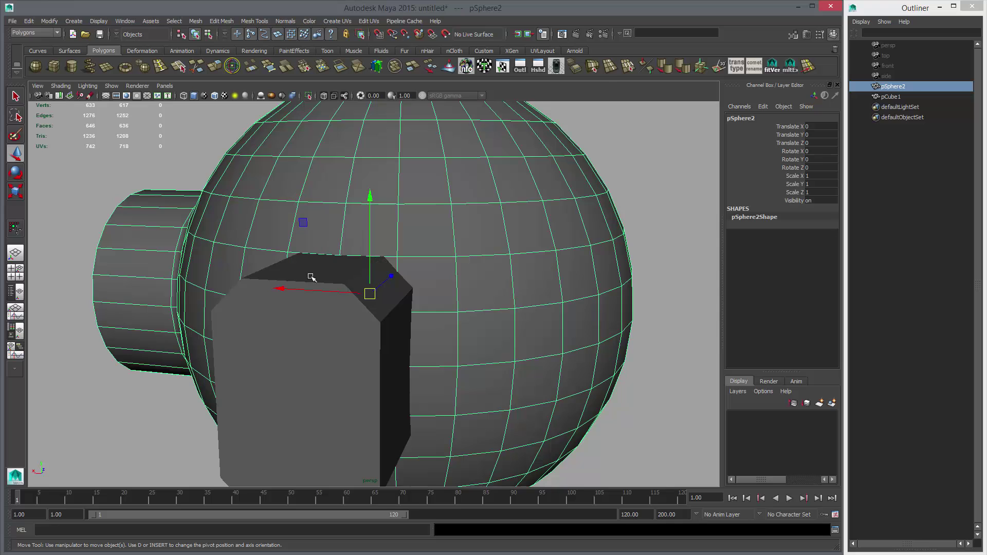
{"action": "left_click_drag", "start_coordinate": [428, 302], "coordinate": [445, 257], "text": "alt"}
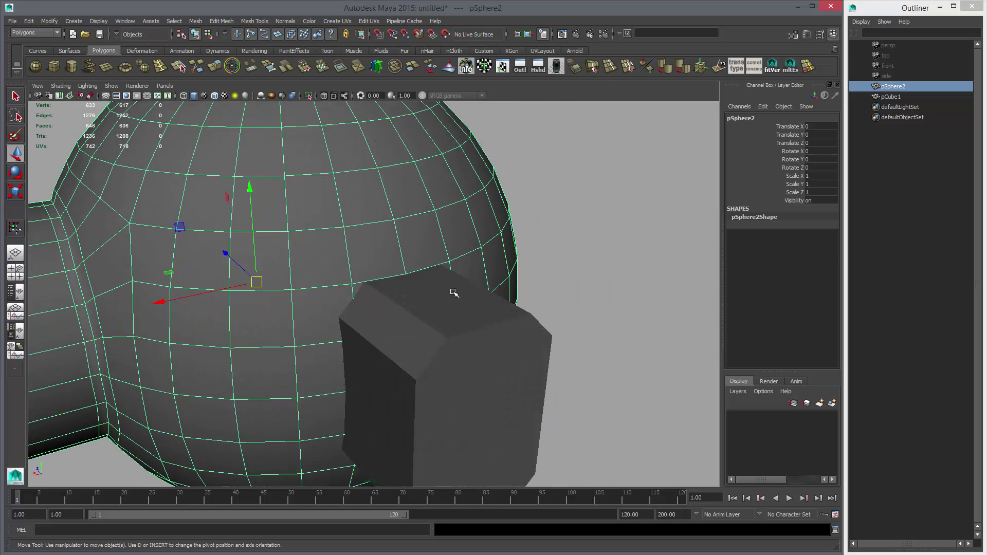
{"action": "left_click", "coordinate": [463, 343]}
{"action": "left_click", "coordinate": [347, 249], "text": "shift"}
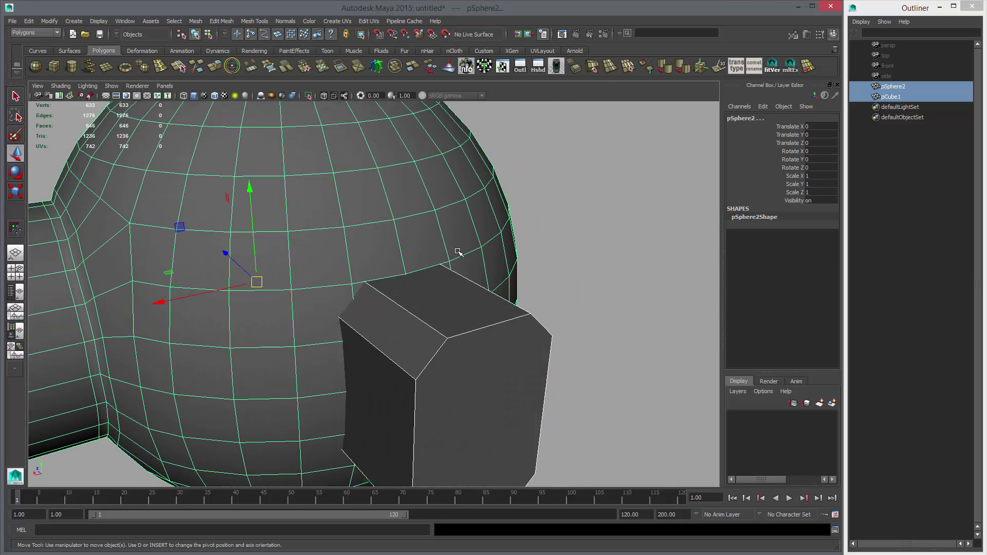
{"action": "left_click_drag", "start_coordinate": [495, 336], "coordinate": [457, 326], "text": "alt"}
{"action": "right_click_drag", "start_coordinate": [511, 319], "coordinate": [382, 308], "text": "alt"}
{"action": "left_click_drag", "start_coordinate": [382, 308], "coordinate": [489, 307], "text": "alt"}
Step: Delete the bevelled cube's inner and outer end faces and return to object mode in shaded view
{"action": "left_click", "coordinate": [472, 278]}
{"action": "right_click_drag", "start_coordinate": [474, 267], "coordinate": [474, 293]}
{"action": "left_click_drag", "start_coordinate": [457, 203], "coordinate": [471, 434]}
{"action": "left_click_drag", "start_coordinate": [480, 378], "coordinate": [430, 286], "text": "alt"}
{"action": "key", "text": "4"}
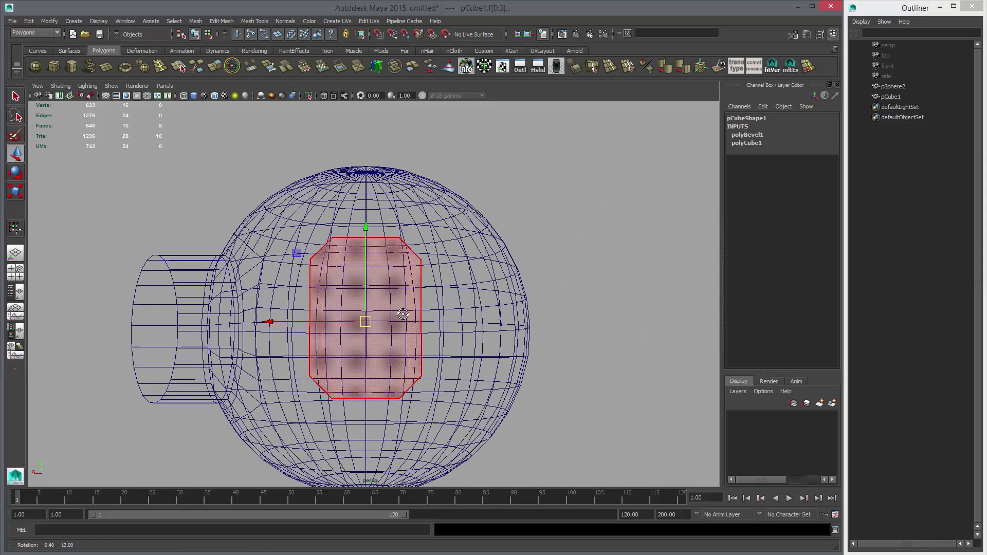
{"action": "left_click", "coordinate": [368, 318]}
{"action": "key", "text": "Delete"}
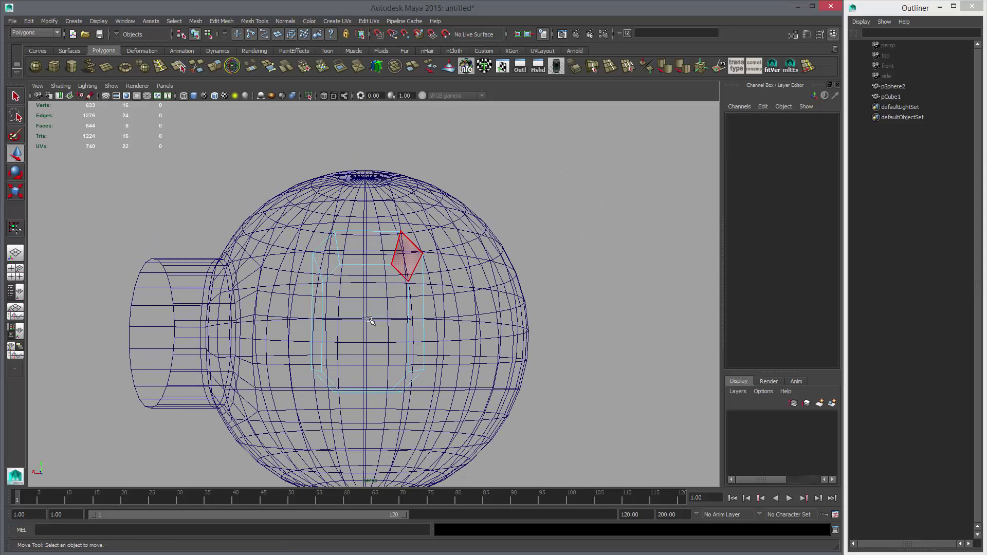
{"action": "key", "text": "F8"}
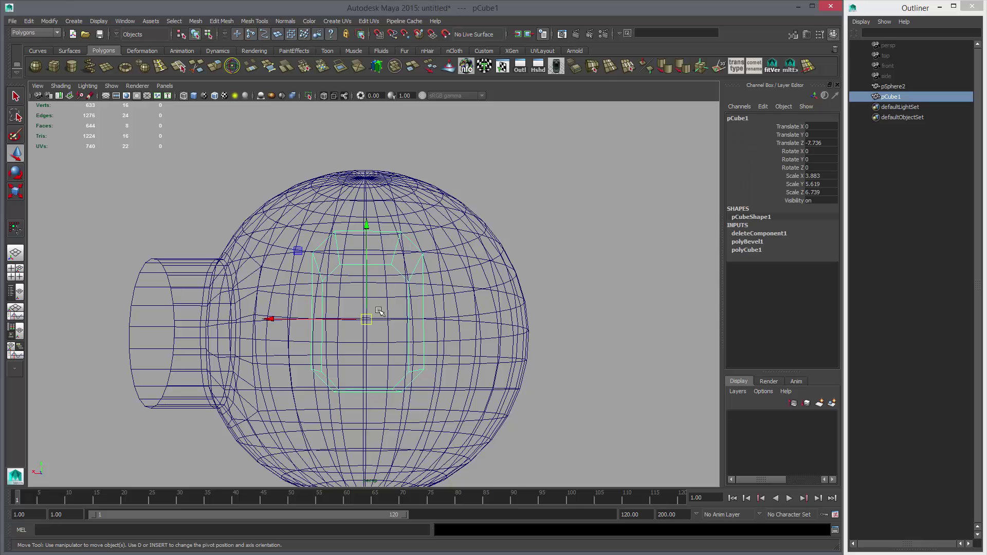
{"action": "key", "text": "5"}
{"action": "left_click_drag", "start_coordinate": [379, 283], "coordinate": [331, 380], "text": "alt"}
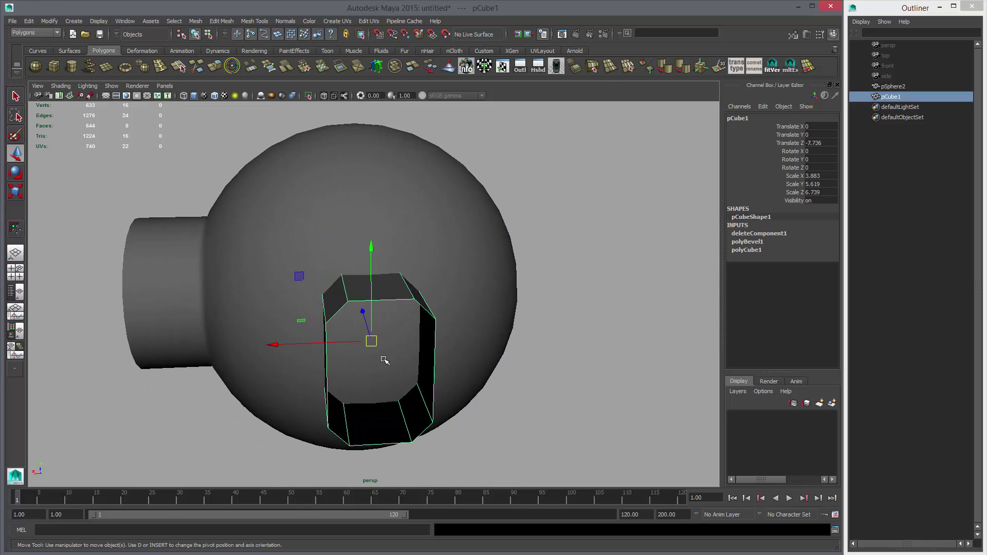
{"action": "left_click_drag", "start_coordinate": [384, 361], "coordinate": [417, 286], "text": "alt"}
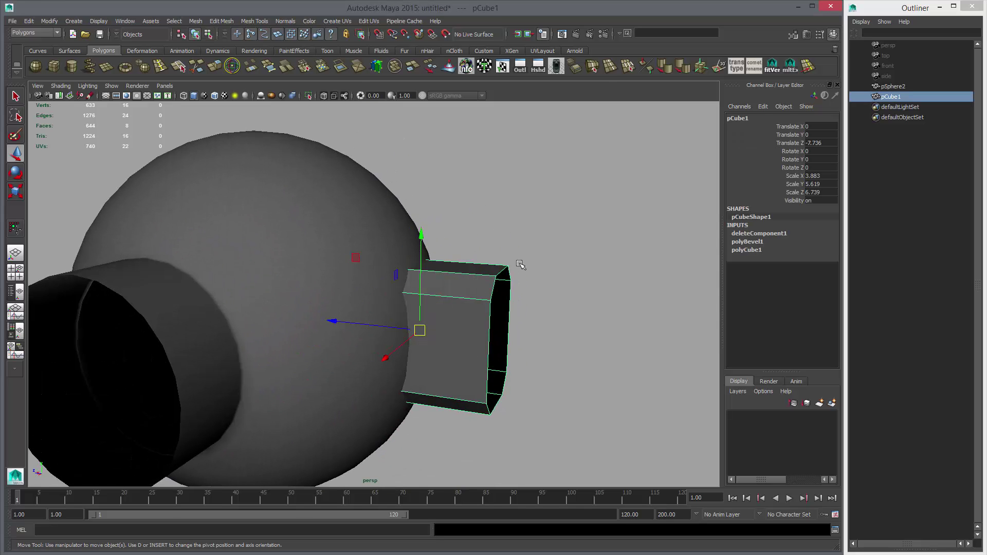
{"action": "left_click_drag", "start_coordinate": [520, 265], "coordinate": [452, 264], "text": "alt"}
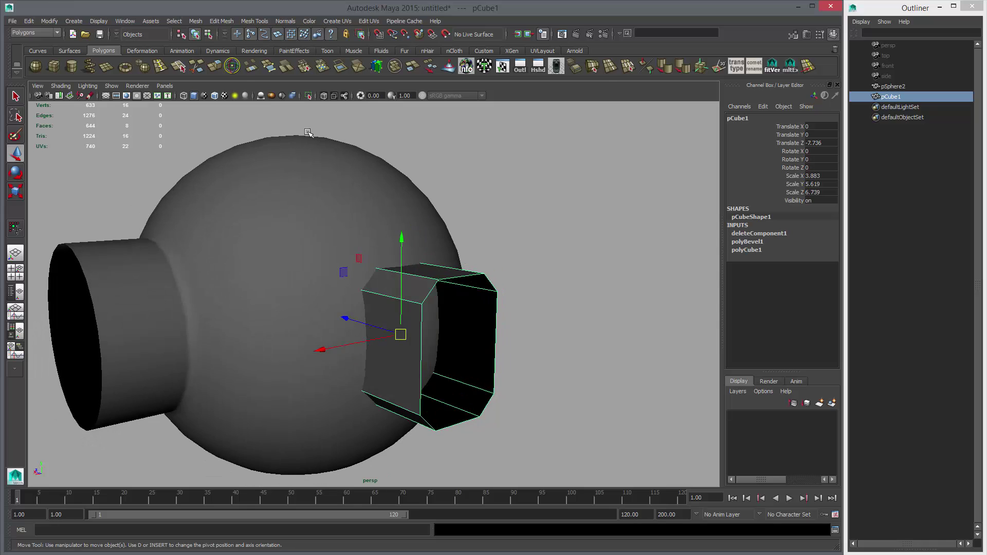
Step: Extrude the bevelled box's faces outward with a Thickness of 0.48 to form thick walls, and return to object mode
{"action": "left_click", "coordinate": [215, 66]}
{"action": "left_click_drag", "start_coordinate": [522, 341], "coordinate": [405, 305], "text": "alt"}
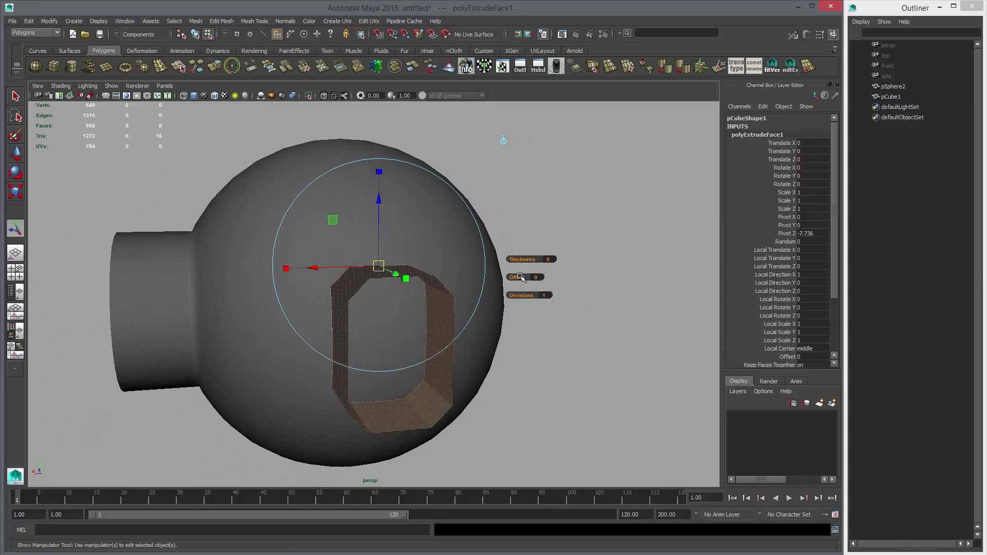
{"action": "left_click_drag", "start_coordinate": [520, 276], "coordinate": [557, 284]}
{"action": "key", "text": "ctrl+z"}
{"action": "left_click_drag", "start_coordinate": [516, 260], "coordinate": [537, 276]}
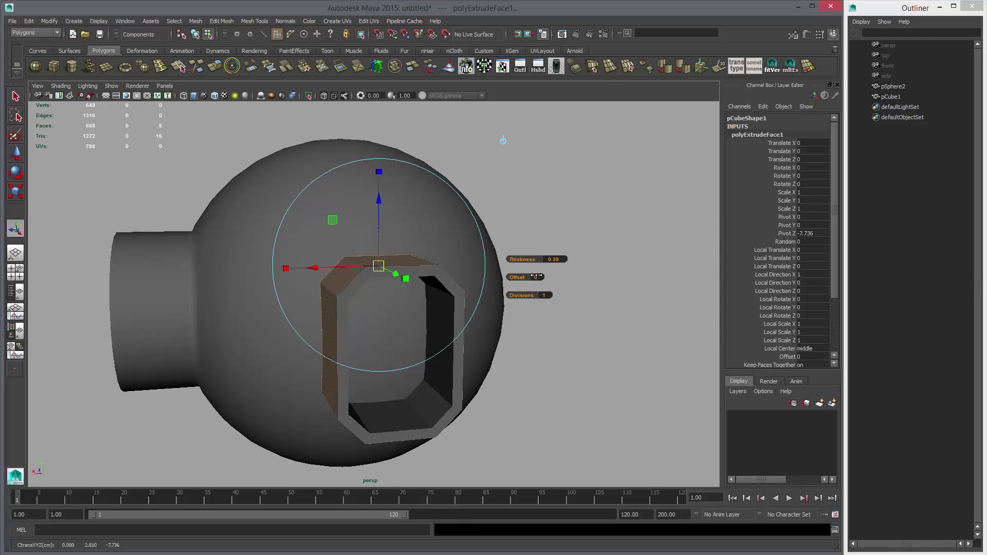
{"action": "left_click_drag", "start_coordinate": [565, 322], "coordinate": [476, 311], "text": "alt"}
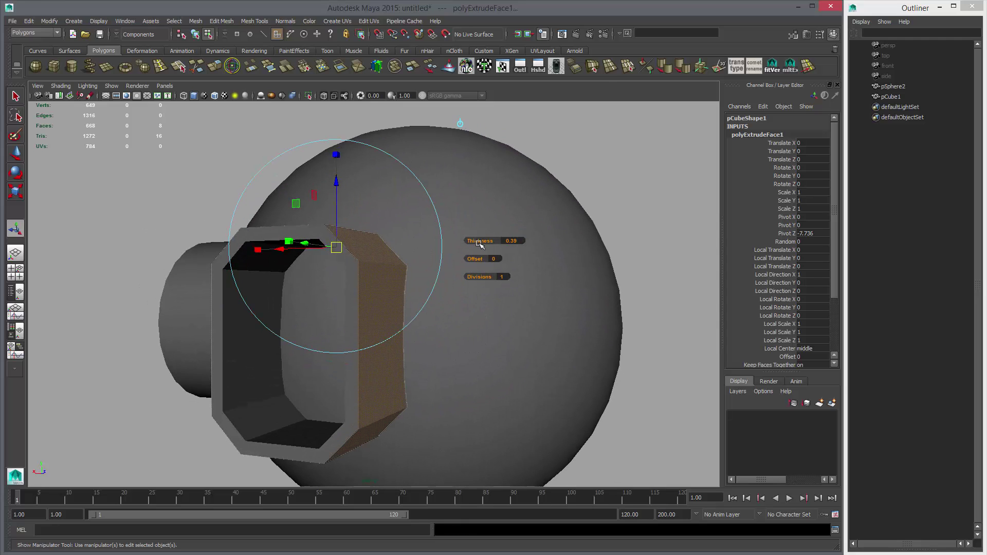
{"action": "left_click_drag", "start_coordinate": [479, 243], "coordinate": [484, 244]}
{"action": "left_click_drag", "start_coordinate": [388, 307], "coordinate": [459, 316], "text": "alt"}
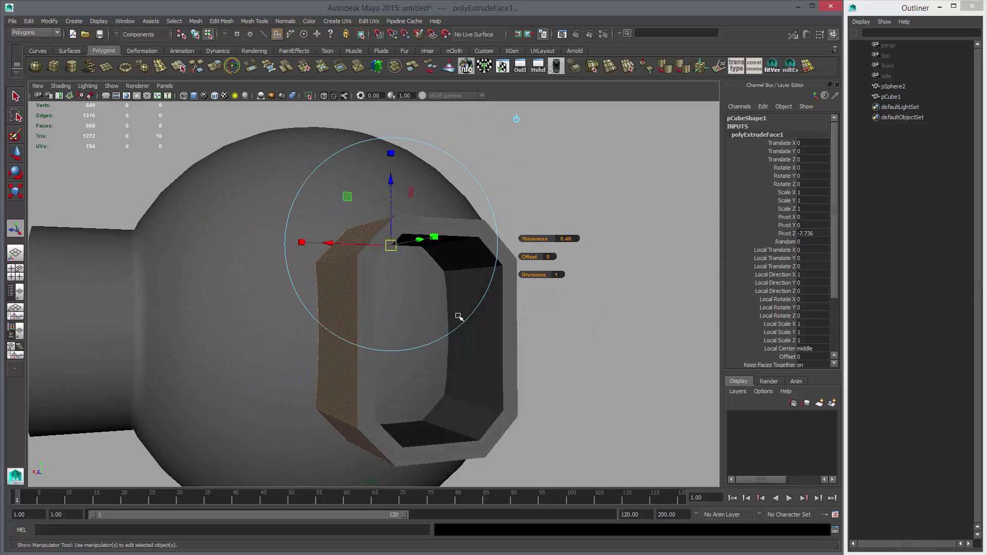
{"action": "key", "text": "w"}
{"action": "key", "text": "F8"}
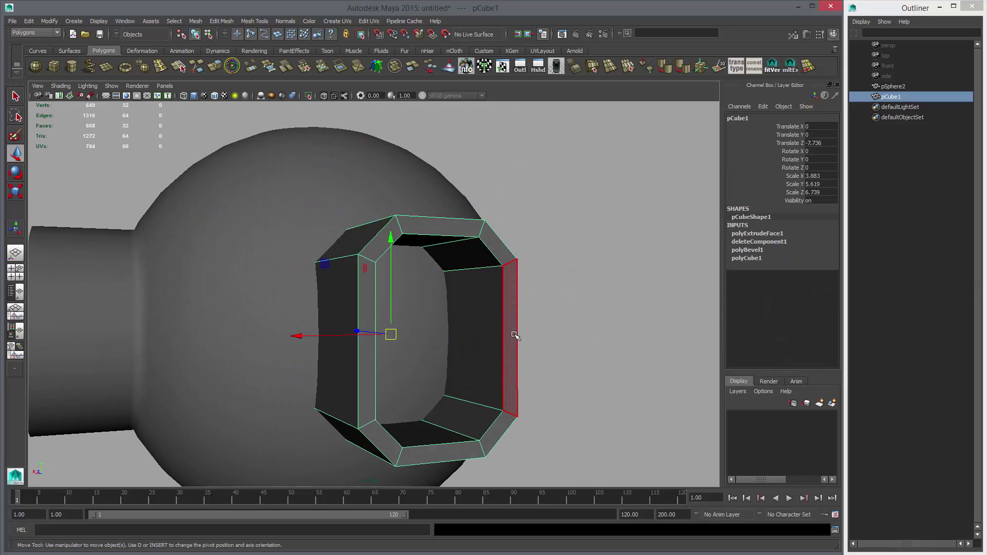
Step: Select the sphere together with the hollow box and examine how the box's walls line up with the sphere's edges
{"action": "left_click", "coordinate": [441, 295], "text": "shift"}
{"action": "left_click_drag", "start_coordinate": [489, 309], "coordinate": [490, 278], "text": "alt"}
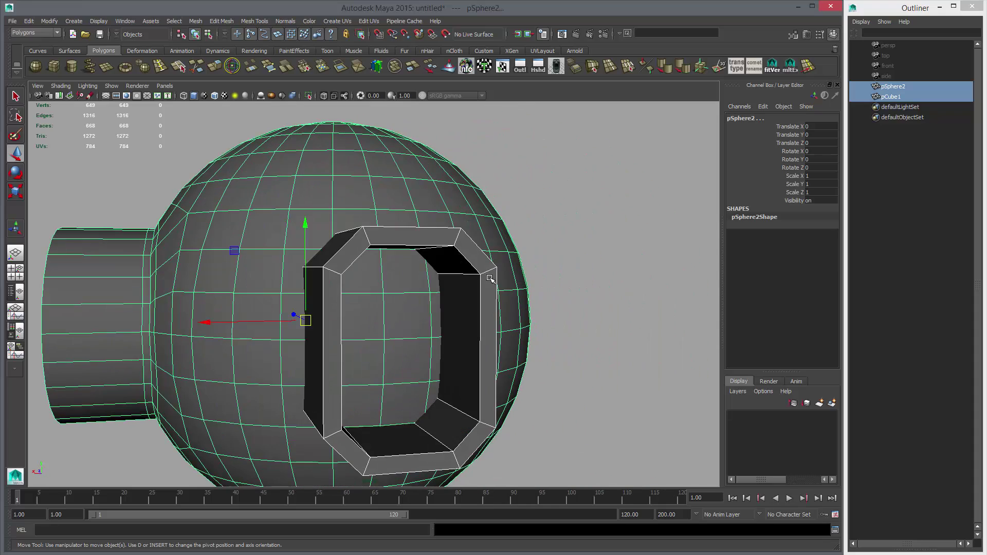
{"action": "left_click_drag", "start_coordinate": [406, 249], "coordinate": [392, 272], "text": "alt"}
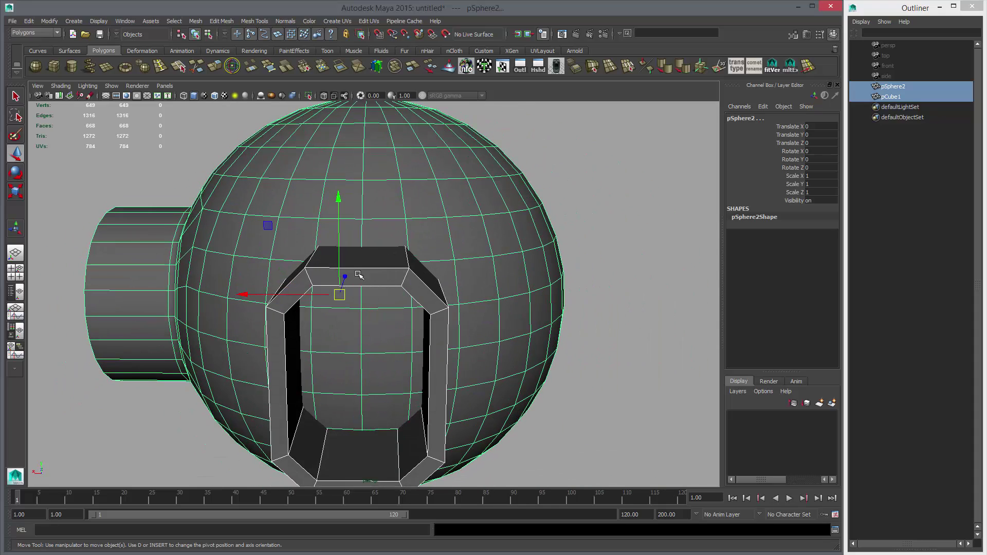
{"action": "left_click_drag", "start_coordinate": [359, 242], "coordinate": [375, 288], "text": "alt"}
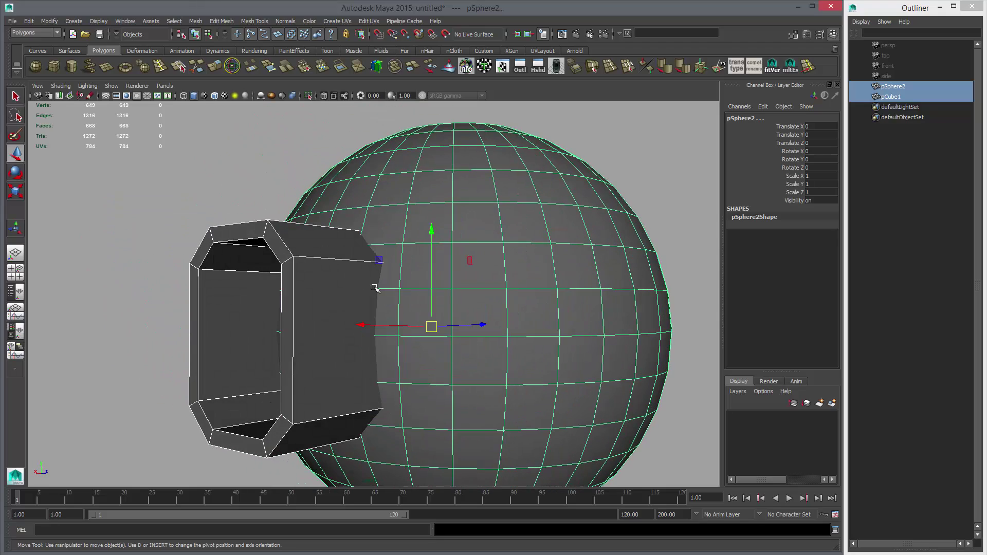
{"action": "left_click_drag", "start_coordinate": [330, 253], "coordinate": [336, 240], "text": "alt"}
{"action": "left_click_drag", "start_coordinate": [295, 268], "coordinate": [352, 272], "text": "alt"}
{"action": "left_click_drag", "start_coordinate": [417, 336], "coordinate": [420, 266], "text": "alt"}
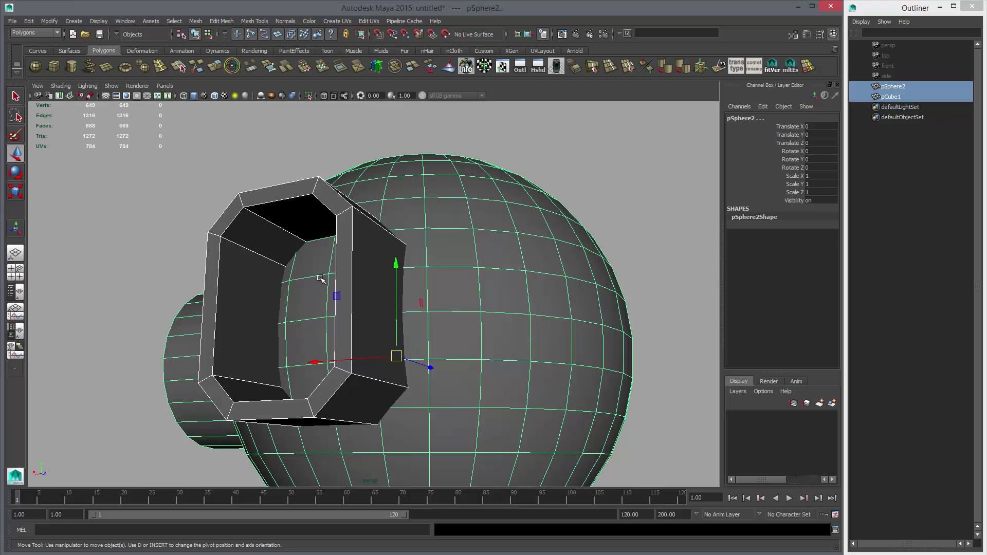
Step: Set Insert Edge Loop to multiple edge loops with 1 loop, and split the box's upper and lower walls down the middle
{"action": "left_click", "coordinate": [160, 66]}
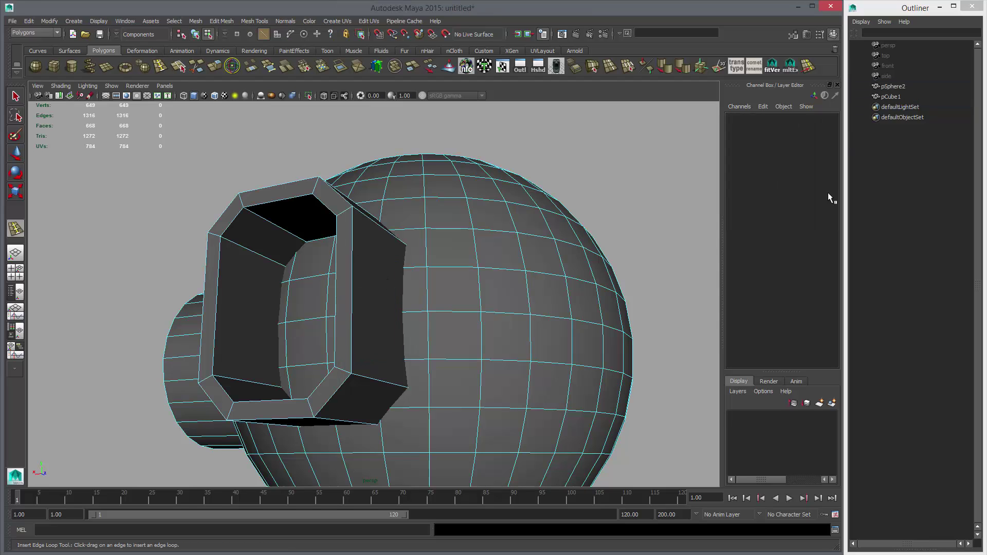
{"action": "double_click", "coordinate": [16, 228]}
{"action": "left_click", "coordinate": [571, 114]}
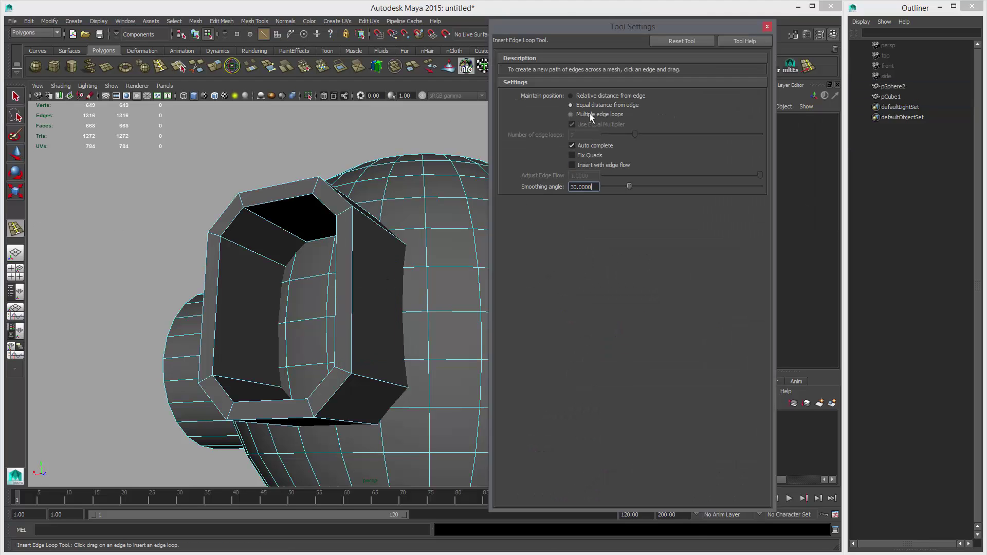
{"action": "left_click", "coordinate": [583, 136]}
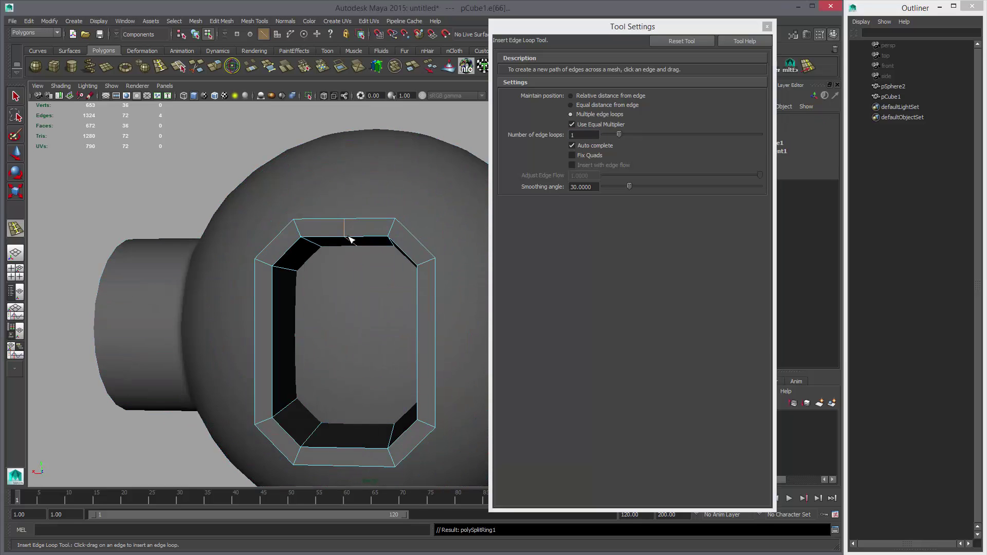
{"action": "left_click_drag", "start_coordinate": [359, 235], "coordinate": [359, 267], "text": "alt"}
{"action": "left_click_drag", "start_coordinate": [356, 311], "coordinate": [357, 312]}
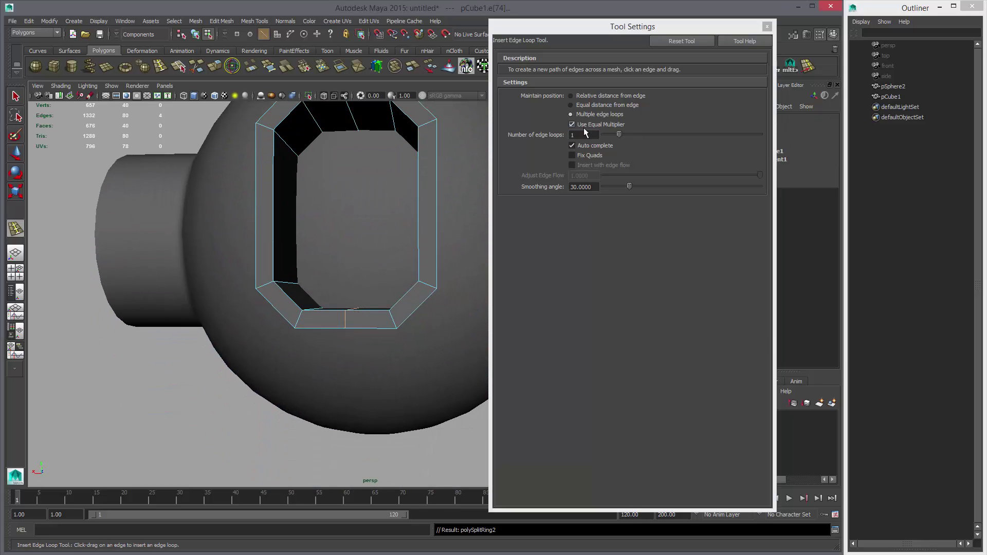
Step: Insert 3 evenly spaced edge loops across each of the box's two long side walls, and return to object mode
{"action": "left_click", "coordinate": [411, 198]}
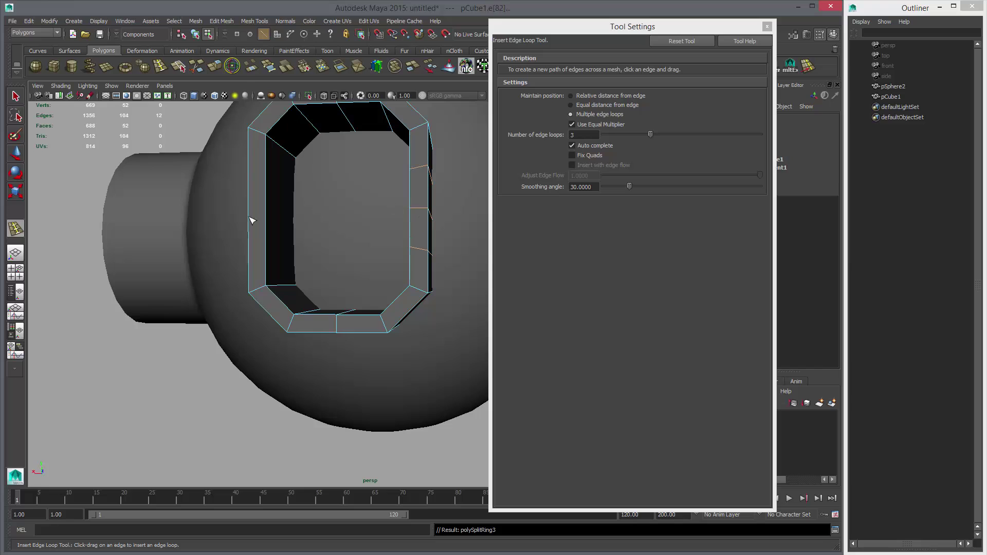
{"action": "left_click", "coordinate": [247, 193]}
{"action": "key", "text": "w"}
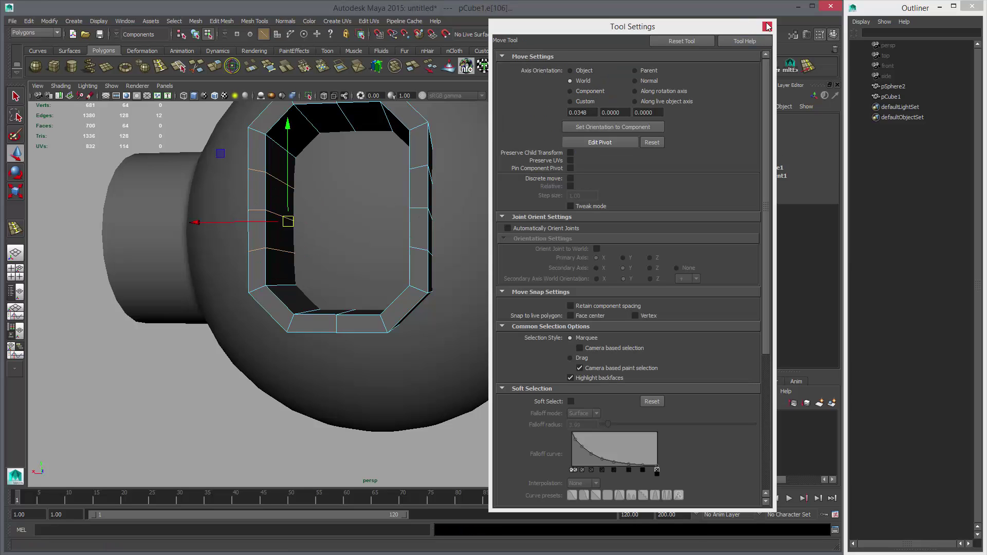
{"action": "left_click", "coordinate": [767, 26]}
{"action": "left_click_drag", "start_coordinate": [435, 244], "coordinate": [482, 243], "text": "alt"}
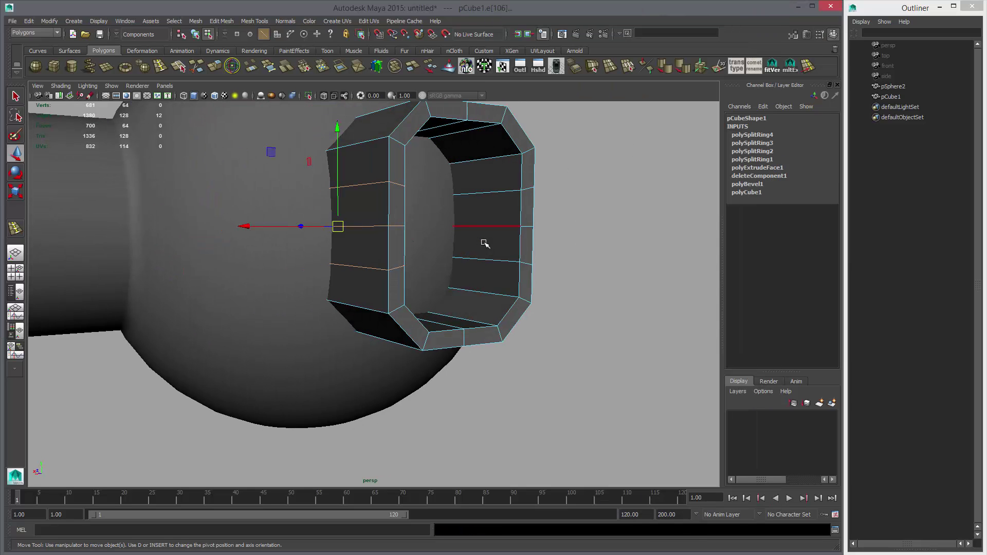
{"action": "key", "text": "F8"}
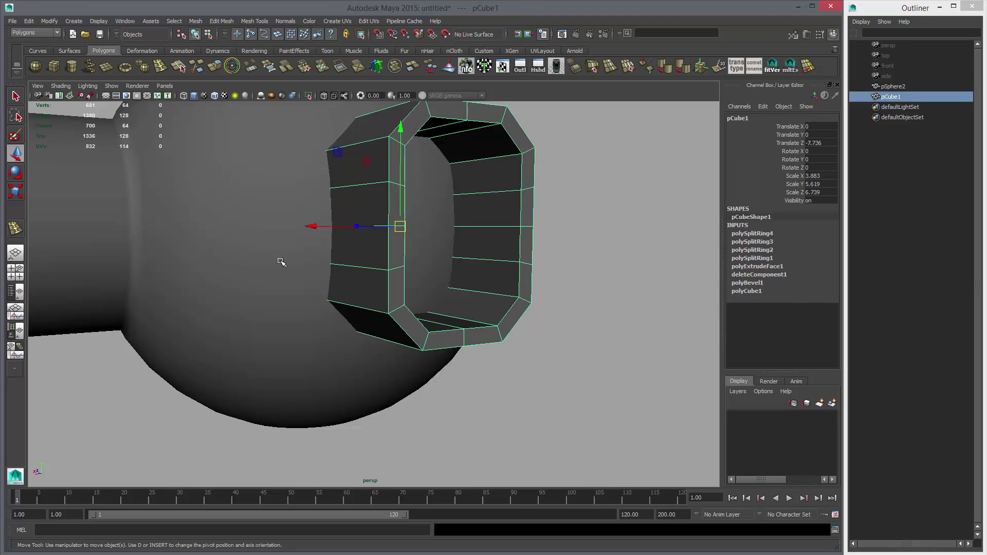
Step: Join the sphere and the hollow box with a Boolean Union and delete the result's construction history
{"action": "left_click", "coordinate": [281, 262], "text": "shift"}
{"action": "left_click_drag", "start_coordinate": [425, 209], "coordinate": [440, 265], "text": "alt"}
{"action": "left_click", "coordinate": [320, 173]}
{"action": "left_click", "coordinate": [391, 257], "text": "shift"}
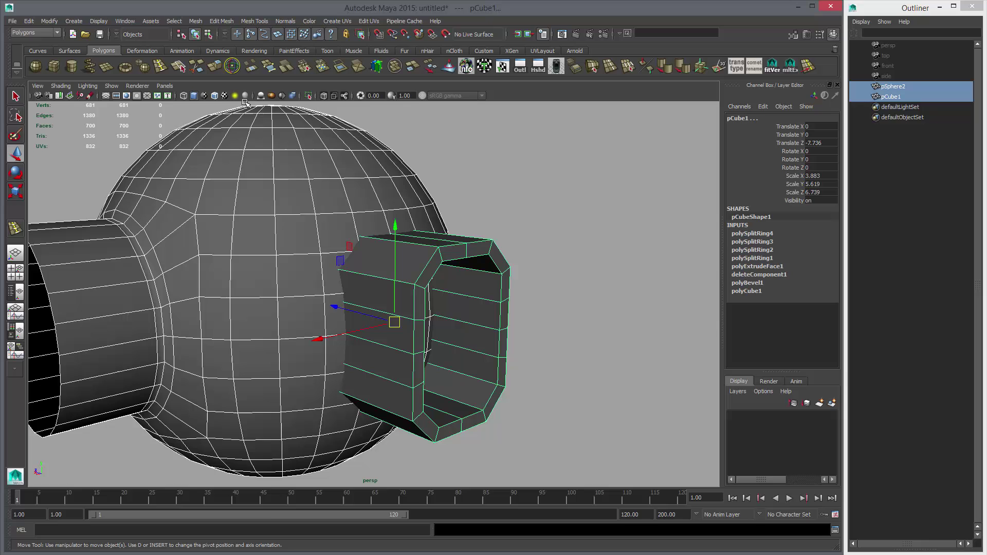
{"action": "left_click", "coordinate": [195, 22]}
{"action": "mouse_move", "coordinate": [236, 42]}
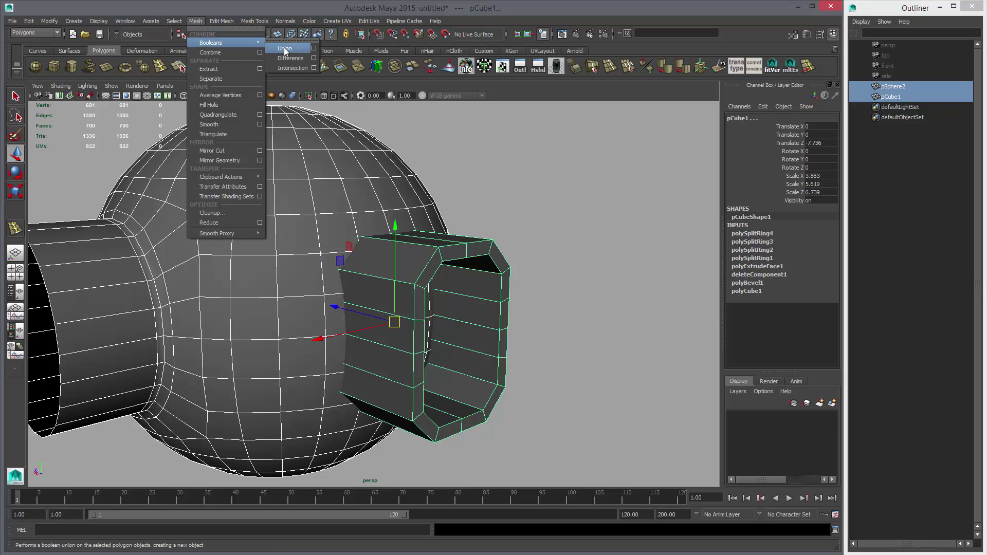
{"action": "left_click", "coordinate": [284, 48]}
{"action": "key", "text": "alt+shift+d"}
Step: Delete the inner and outer edge loops of the box's open end so only its ring on the sphere remains
{"action": "left_click_drag", "start_coordinate": [623, 223], "coordinate": [348, 224], "text": "alt"}
{"action": "right_click_drag", "start_coordinate": [348, 225], "coordinate": [348, 210]}
{"action": "left_click_drag", "start_coordinate": [349, 211], "coordinate": [403, 237], "text": "alt"}
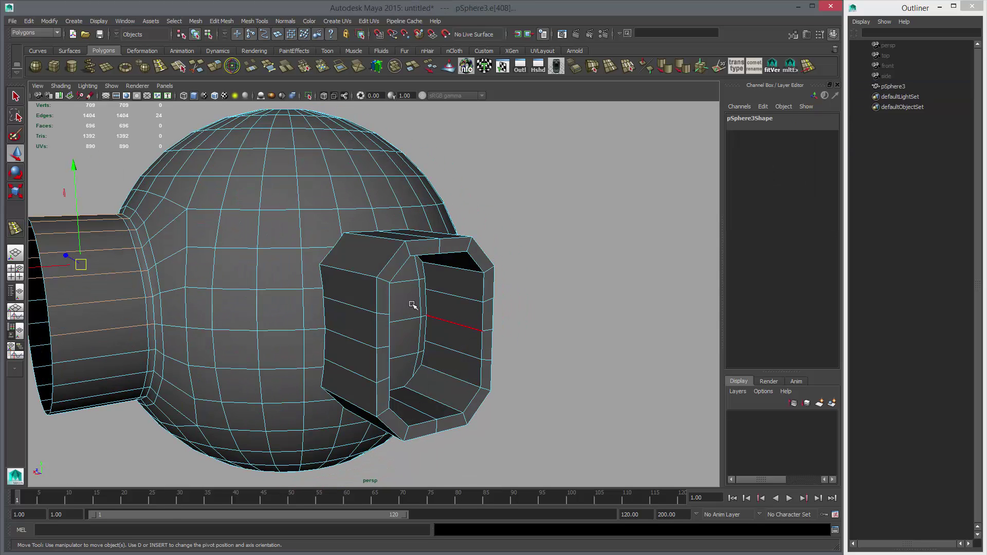
{"action": "left_click_drag", "start_coordinate": [353, 418], "coordinate": [317, 209], "text": "alt"}
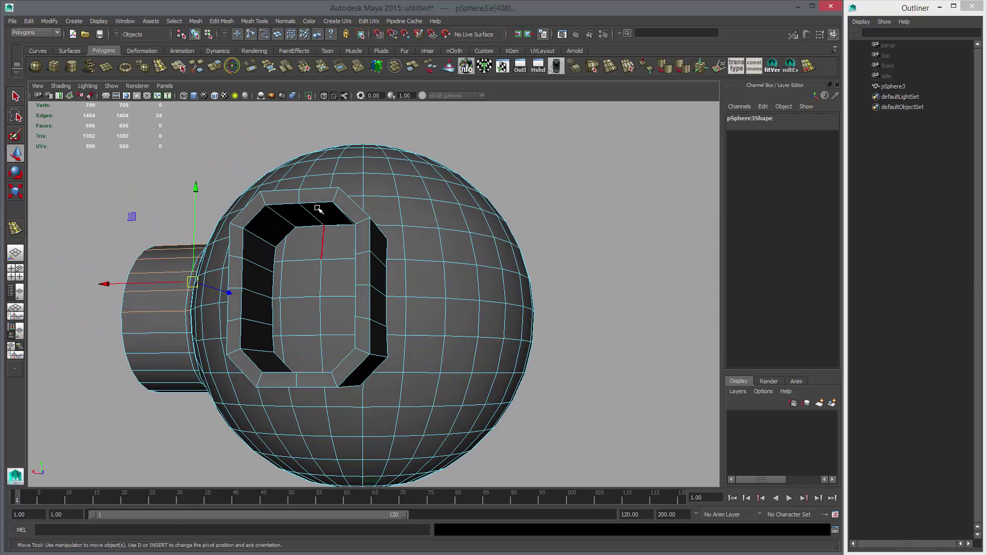
{"action": "double_click", "coordinate": [317, 207]}
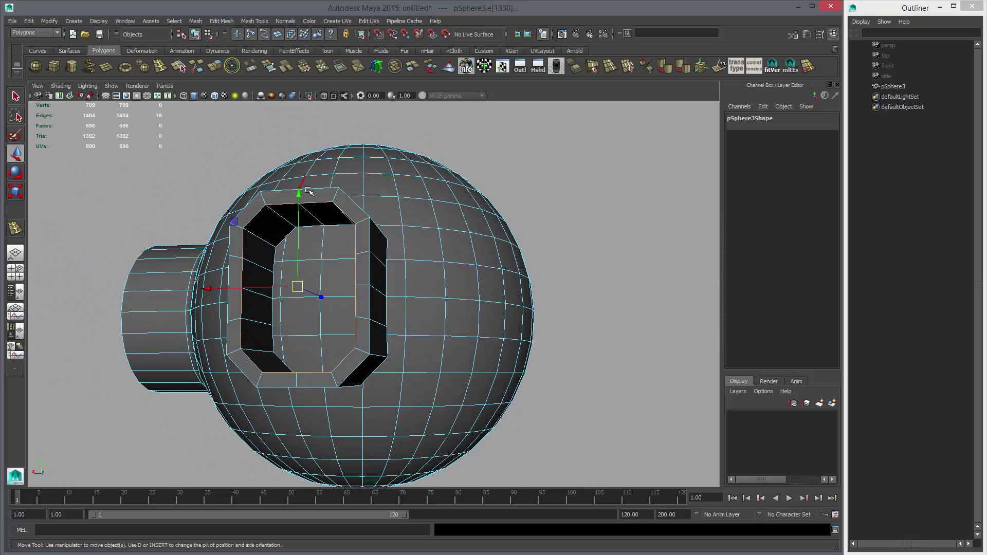
{"action": "double_click", "coordinate": [318, 190], "text": "shift"}
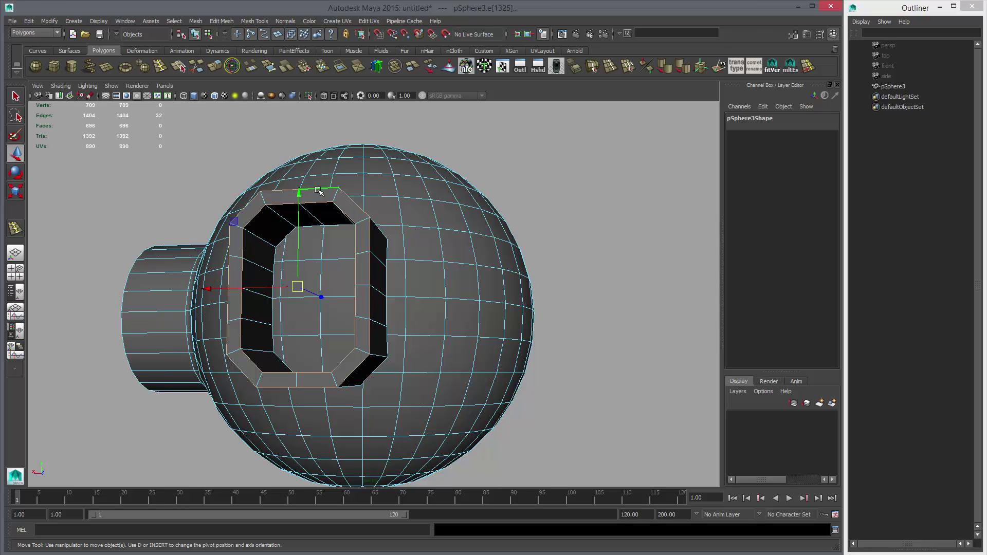
{"action": "key", "text": "Delete"}
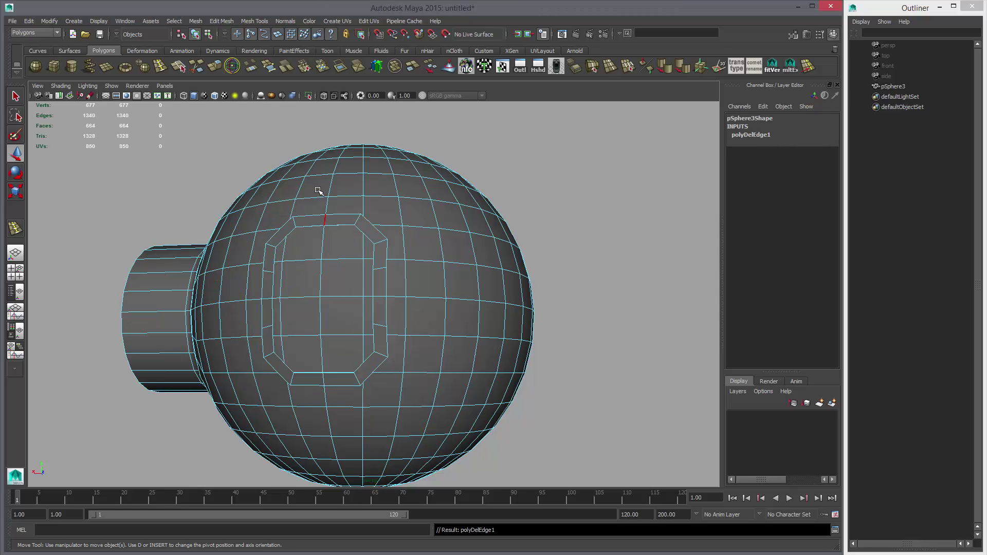
Step: Select all sphere faces enclosed by the octagonal ring, growing the selection from the central faces, and delete them to open the hole
{"action": "scroll", "coordinate": [318, 190], "scroll_direction": "up", "scroll_amount": 4}
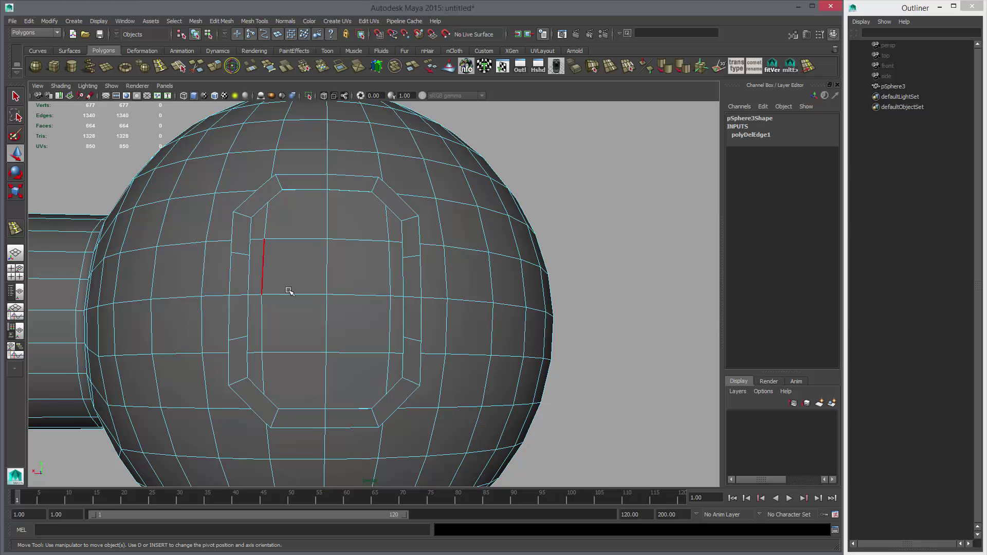
{"action": "left_click_drag", "start_coordinate": [288, 291], "coordinate": [359, 337], "text": "alt"}
{"action": "scroll", "coordinate": [359, 337], "scroll_direction": "up", "scroll_amount": 3}
{"action": "key", "text": "q"}
{"action": "right_click_drag", "start_coordinate": [310, 211], "coordinate": [303, 237]}
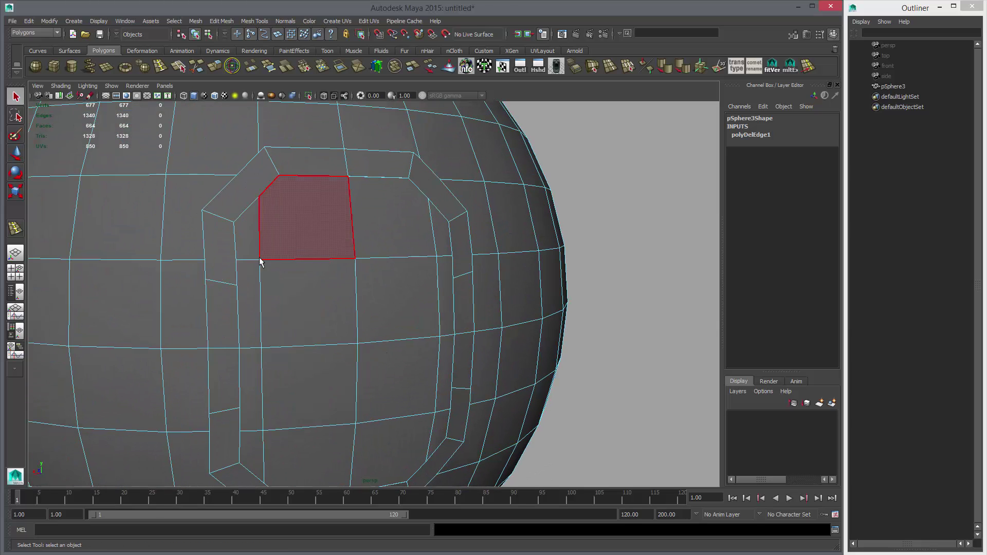
{"action": "left_click", "coordinate": [256, 254]}
{"action": "left_click", "coordinate": [316, 306]}
{"action": "left_click", "coordinate": [337, 374], "text": "shift"}
{"action": "left_click", "coordinate": [386, 313], "text": "shift"}
{"action": "left_click", "coordinate": [387, 372], "text": "shift"}
{"action": "left_click_drag", "start_coordinate": [391, 347], "coordinate": [381, 359], "text": "alt"}
{"action": "middle_click_drag", "start_coordinate": [394, 328], "coordinate": [390, 256], "text": "alt"}
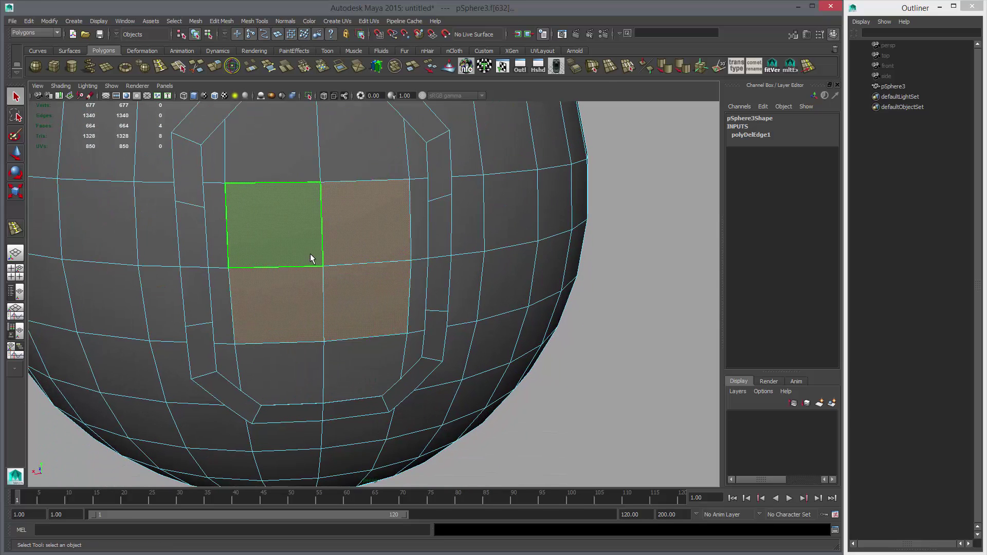
{"action": "key", "text": "shift+period"}
{"action": "left_click_drag", "start_coordinate": [319, 295], "coordinate": [322, 278], "text": "alt"}
{"action": "right_click_drag", "start_coordinate": [322, 277], "coordinate": [291, 263], "text": "alt"}
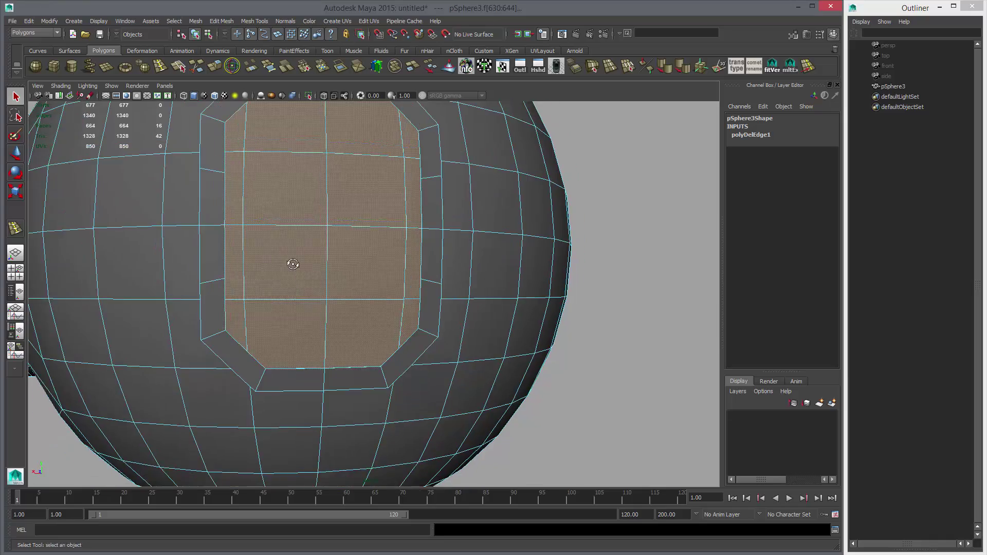
{"action": "left_click_drag", "start_coordinate": [291, 262], "coordinate": [318, 226], "text": "alt"}
{"action": "right_click_drag", "start_coordinate": [329, 287], "coordinate": [411, 337], "text": "alt"}
{"action": "key", "text": "Delete"}
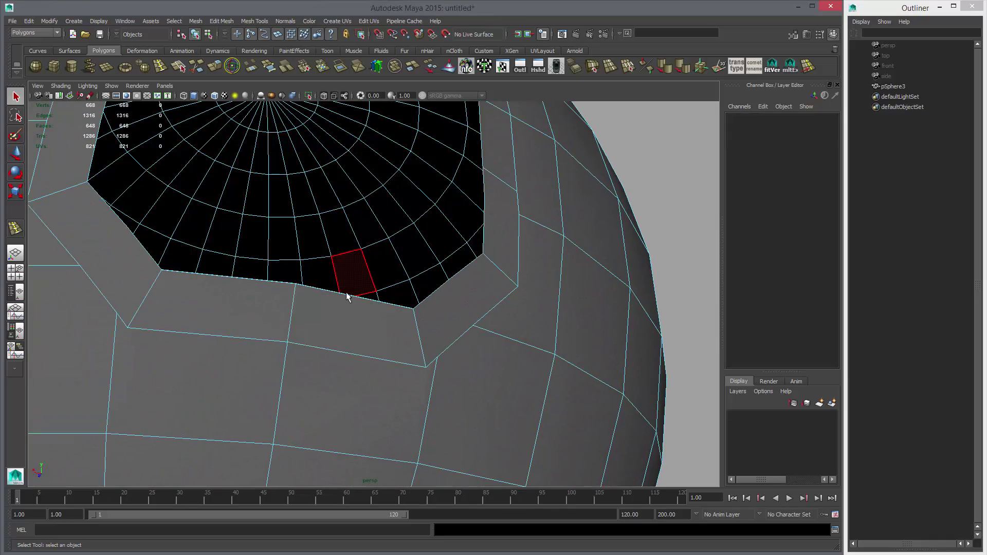
Step: Delete the leftover sliver faces along the lower edge of the octagonal hole
{"action": "left_click_drag", "start_coordinate": [362, 305], "coordinate": [326, 363], "text": "alt"}
{"action": "right_click_drag", "start_coordinate": [408, 386], "coordinate": [355, 345], "text": "alt"}
{"action": "right_click", "coordinate": [380, 359]}
{"action": "mouse_move", "coordinate": [350, 355]}
{"action": "left_mouse_down"}
{"action": "mouse_move", "coordinate": [382, 358]}
{"action": "mouse_move", "coordinate": [354, 355]}
{"action": "left_mouse_up"}
{"action": "key", "text": "Delete"}
Step: Delete the leftover sliver faces along the upper edge of the octagonal hole
{"action": "middle_click_drag", "start_coordinate": [407, 170], "coordinate": [403, 478], "text": "alt"}
{"action": "right_click_drag", "start_coordinate": [403, 478], "coordinate": [702, 409], "text": "alt"}
{"action": "key", "text": "3"}
{"action": "key", "text": "1"}
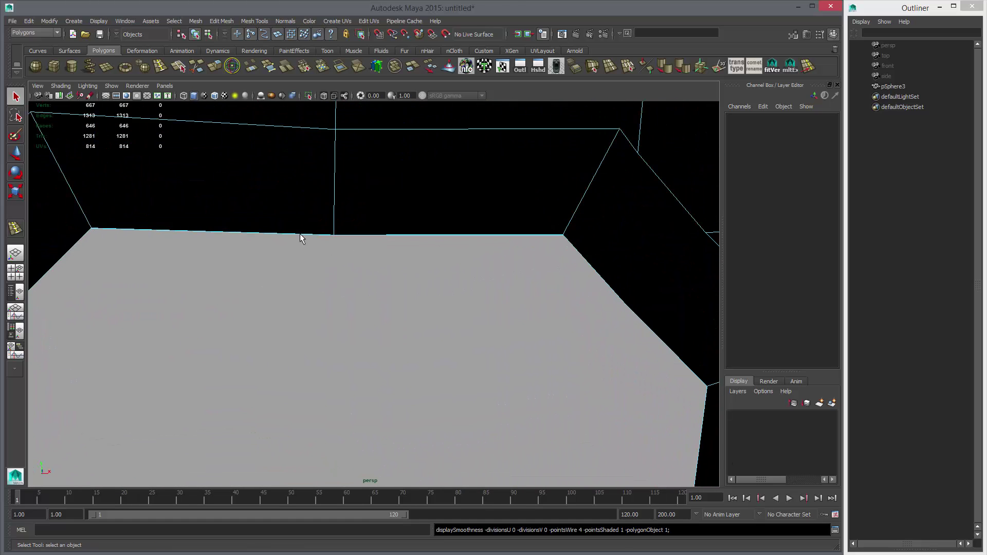
{"action": "left_click_drag", "start_coordinate": [360, 238], "coordinate": [278, 180]}
{"action": "key", "text": "Delete"}
{"action": "key", "text": "Delete"}
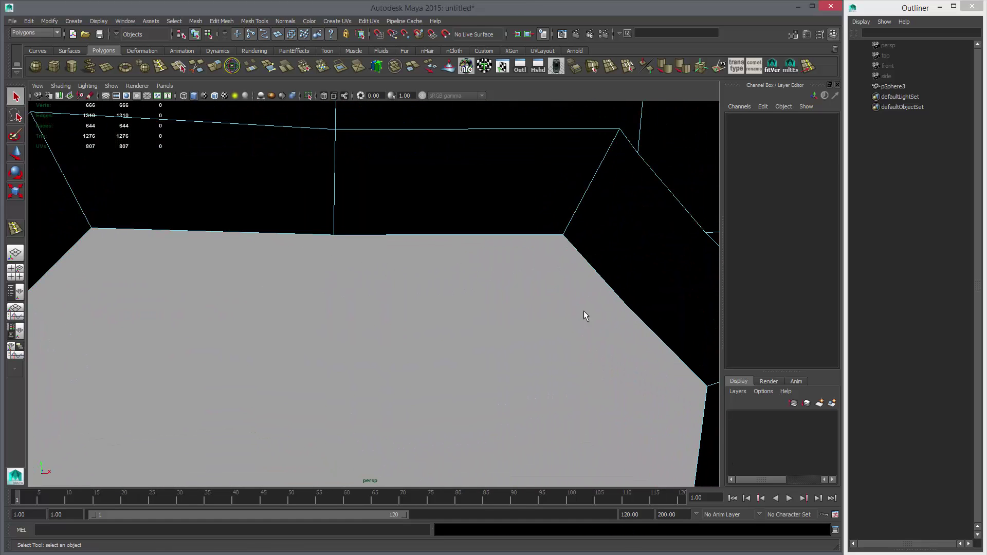
Step: Select the twelve short sphere edges running into the octagonal ring all around its outer border and delete them
{"action": "right_click_drag", "start_coordinate": [584, 311], "coordinate": [169, 339], "text": "alt"}
{"action": "left_click_drag", "start_coordinate": [421, 309], "coordinate": [418, 307], "text": "alt"}
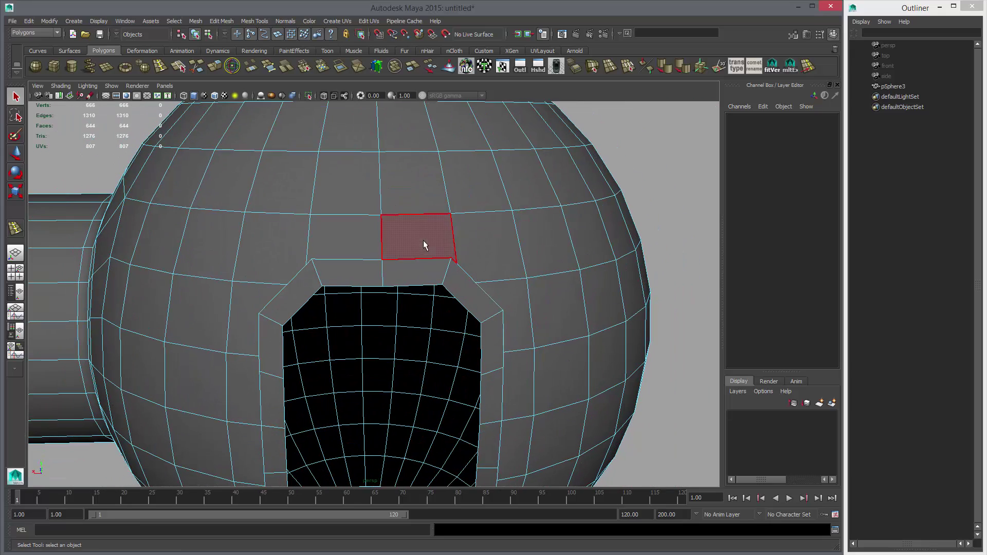
{"action": "right_click_drag", "start_coordinate": [419, 240], "coordinate": [418, 216]}
{"action": "scroll", "coordinate": [462, 295], "scroll_direction": "down", "scroll_amount": 3}
{"action": "middle_click_drag", "start_coordinate": [462, 295], "coordinate": [453, 257], "text": "alt"}
{"action": "left_click_drag", "start_coordinate": [452, 263], "coordinate": [414, 199], "text": "alt"}
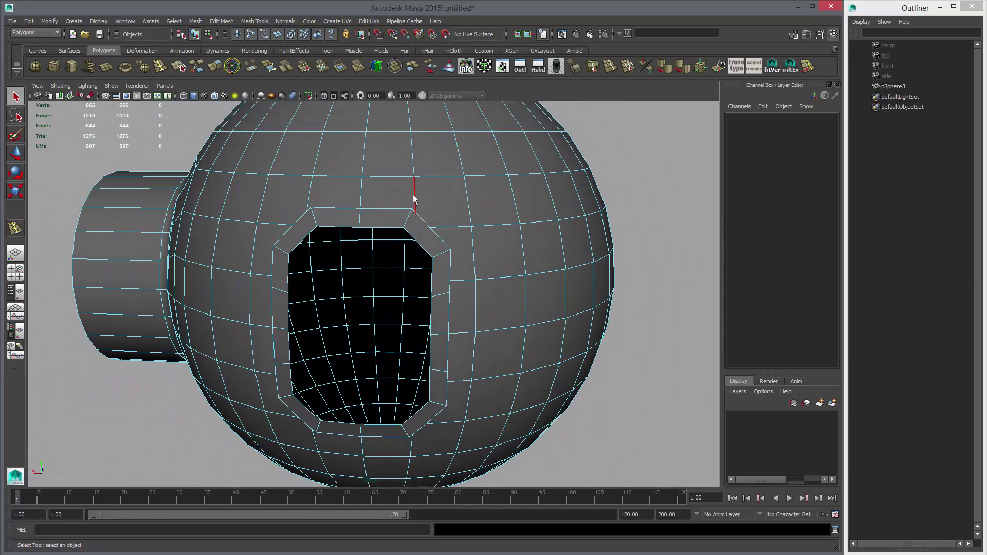
{"action": "left_click", "coordinate": [414, 197]}
{"action": "left_click", "coordinate": [451, 227], "text": "shift"}
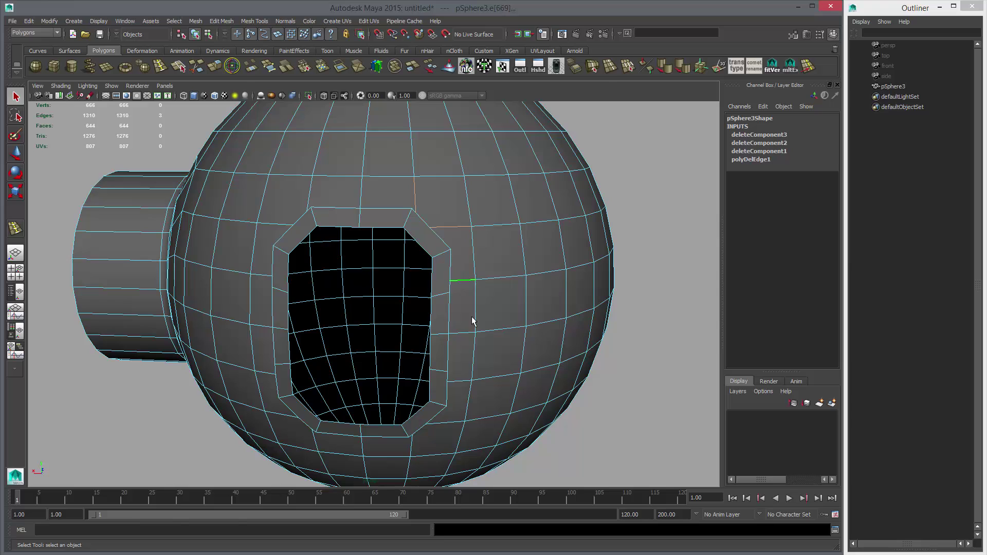
{"action": "left_click_drag", "start_coordinate": [472, 321], "coordinate": [502, 327], "text": "alt"}
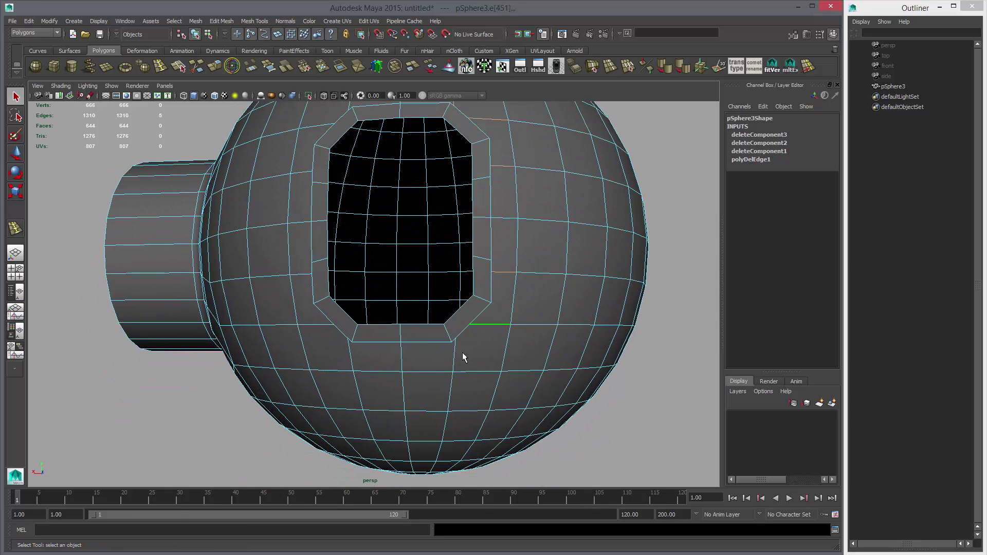
{"action": "left_click", "coordinate": [311, 325], "text": "shift"}
{"action": "left_click_drag", "start_coordinate": [322, 213], "coordinate": [357, 272], "text": "alt"}
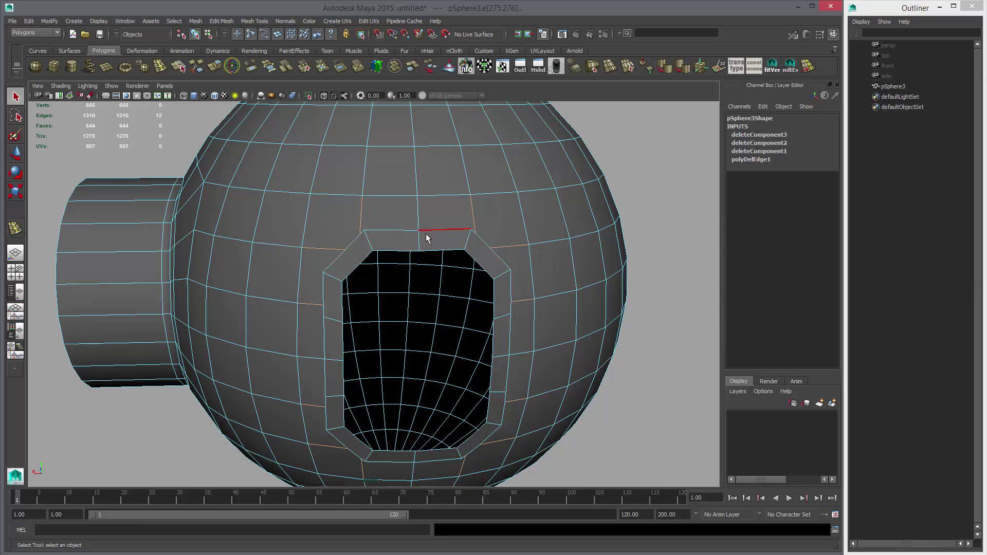
{"action": "key", "text": "Delete"}
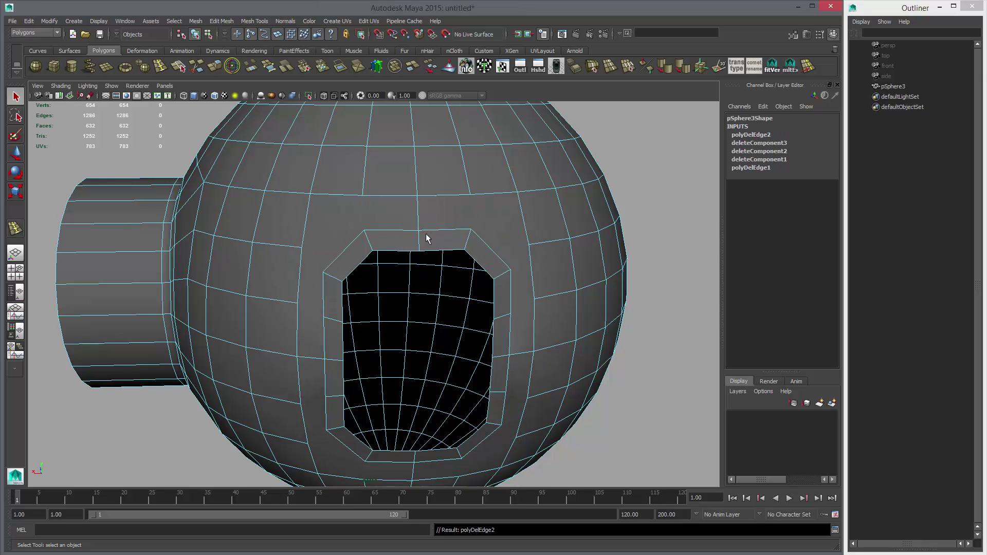
Step: Merge all of the mesh's vertices at a distance of 0.01 and check the hole's rim in smooth preview
{"action": "key", "text": "3"}
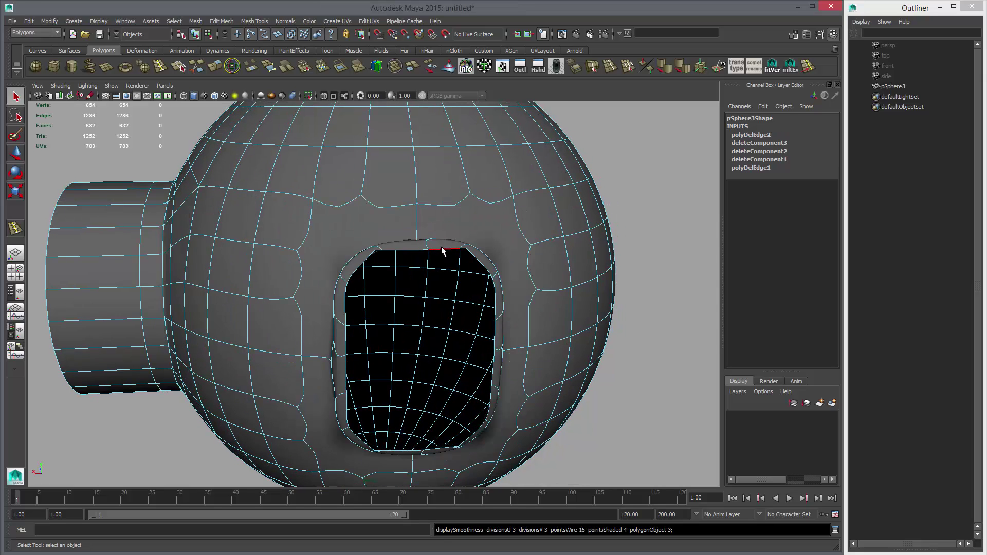
{"action": "left_click_drag", "start_coordinate": [433, 235], "coordinate": [452, 251], "text": "alt"}
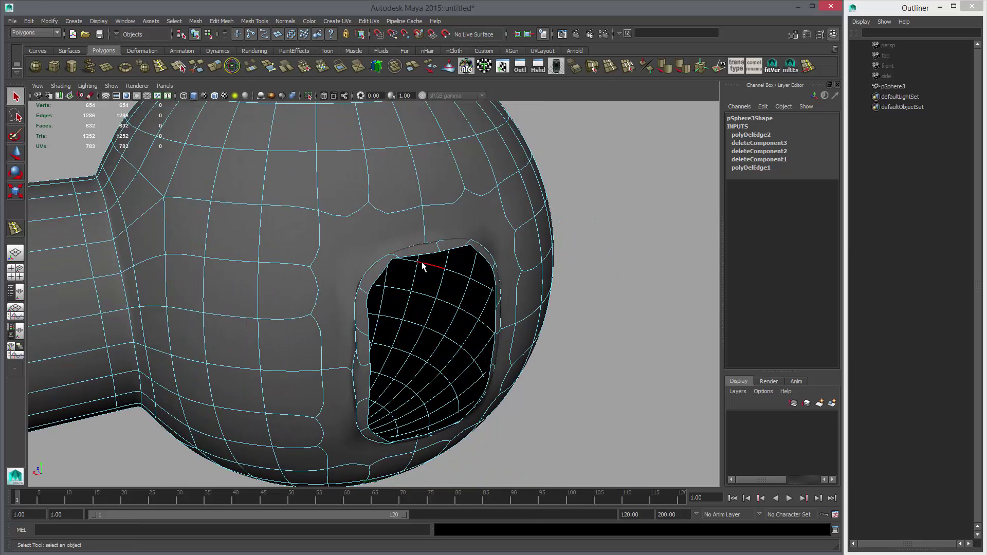
{"action": "key", "text": "1"}
{"action": "right_click", "coordinate": [445, 227]}
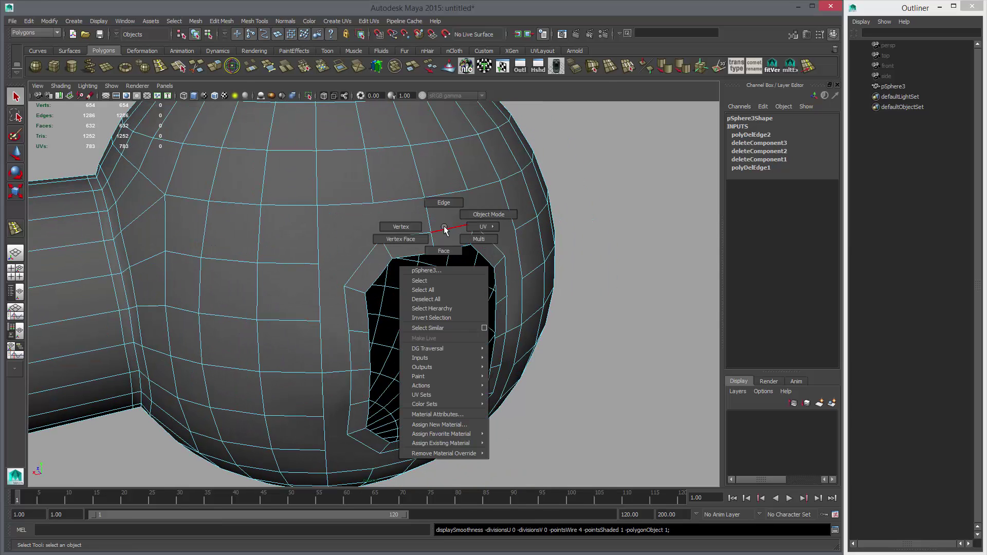
{"action": "left_click", "coordinate": [469, 214]}
{"action": "left_click", "coordinate": [309, 69]}
{"action": "key", "text": "3"}
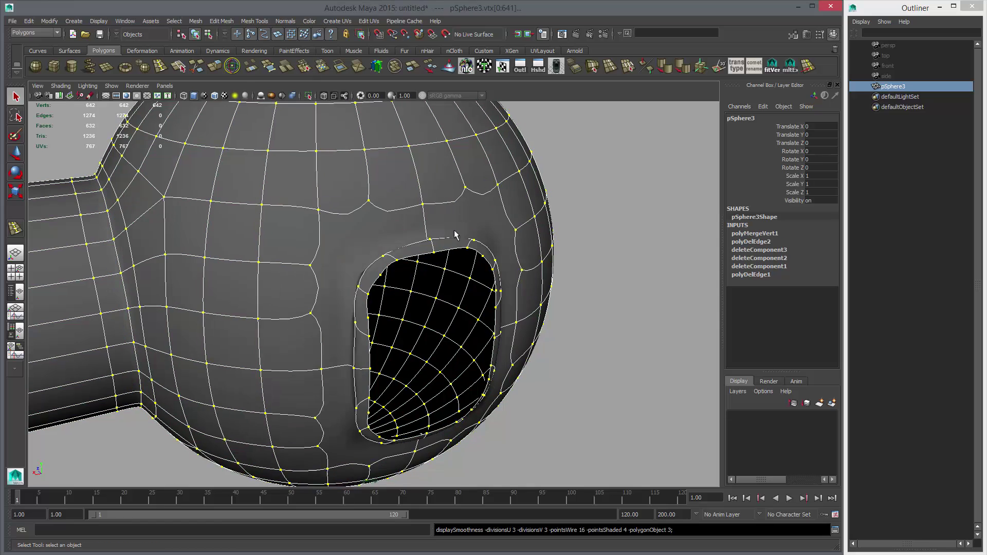
{"action": "left_click", "coordinate": [756, 234]}
{"action": "left_click", "coordinate": [826, 242]}
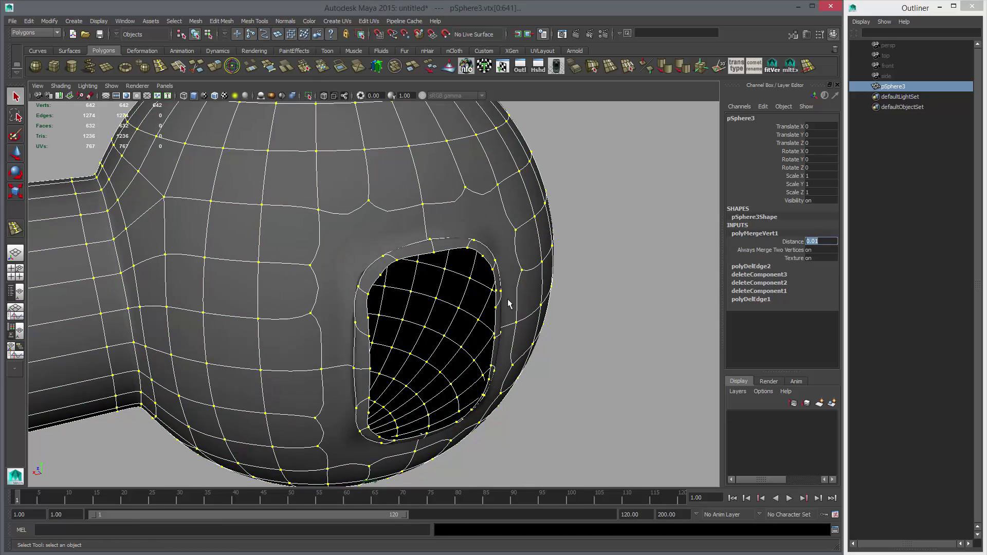
{"action": "left_click_drag", "start_coordinate": [507, 303], "coordinate": [401, 247], "text": "alt"}
{"action": "key", "text": "1"}
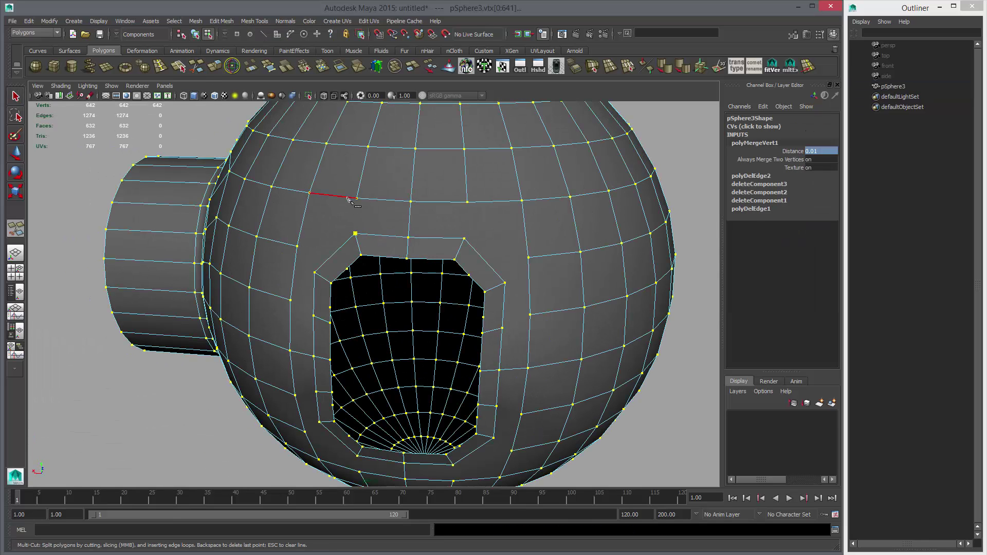
Step: With Multi-Cut, connect the ring's two upper corners and its upper-right side corner to the nearest sphere vertices
{"action": "left_click_drag", "start_coordinate": [348, 198], "coordinate": [509, 243]}
{"action": "right_click", "coordinate": [437, 240]}
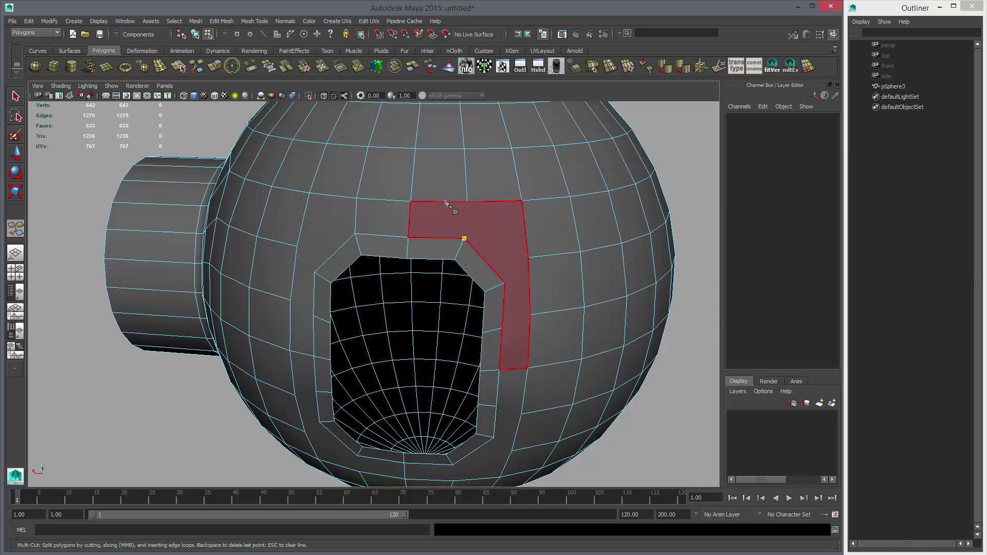
{"action": "left_click", "coordinate": [466, 202]}
{"action": "right_click", "coordinate": [506, 280]}
{"action": "left_click", "coordinate": [485, 292]}
{"action": "middle_click_drag", "start_coordinate": [498, 291], "coordinate": [461, 206], "text": "alt"}
{"action": "left_click", "coordinate": [493, 215]}
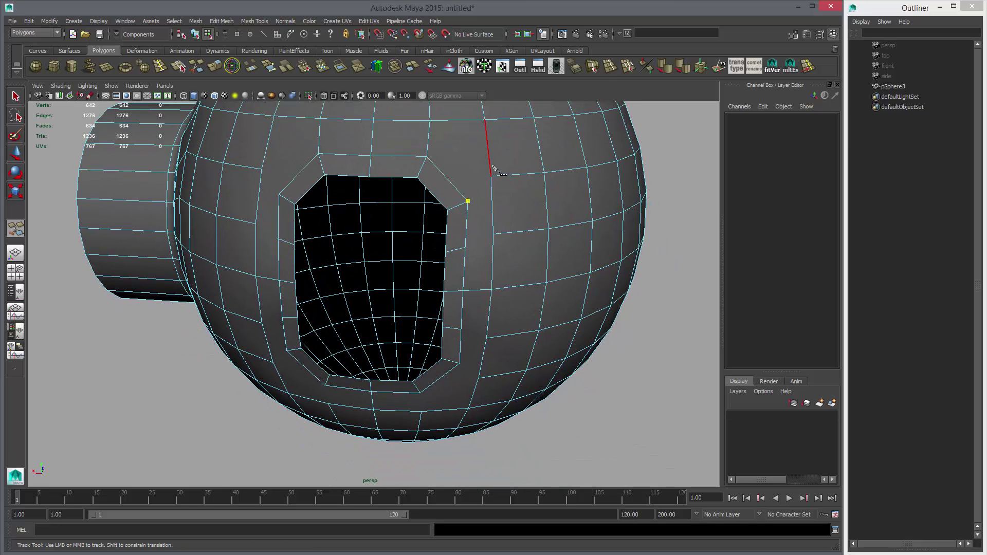
Step: Cut edges from the ring's right-side vertices and lower-right side corner to the adjacent sphere vertices
{"action": "right_click", "coordinate": [489, 294]}
{"action": "left_click_drag", "start_coordinate": [465, 326], "coordinate": [454, 281], "text": "alt"}
{"action": "left_click", "coordinate": [457, 298]}
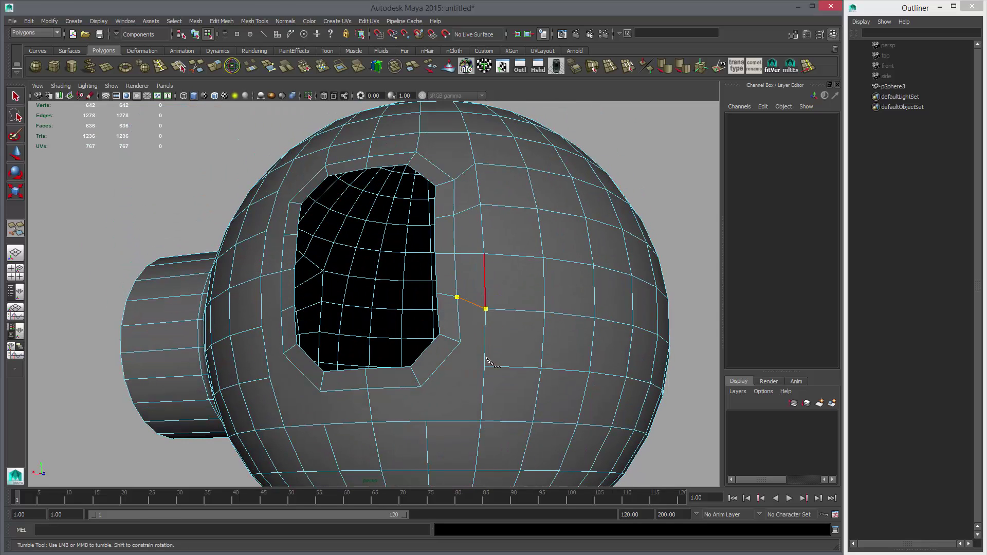
{"action": "key", "text": "Return"}
{"action": "left_click", "coordinate": [490, 381]}
{"action": "key", "text": "Return"}
Step: Cut edges from the ring's two bottom corners down to the sphere vertices directly below them
{"action": "middle_click_drag", "start_coordinate": [490, 381], "coordinate": [464, 280], "text": "alt"}
{"action": "left_click", "coordinate": [459, 286]}
{"action": "left_click", "coordinate": [463, 321]}
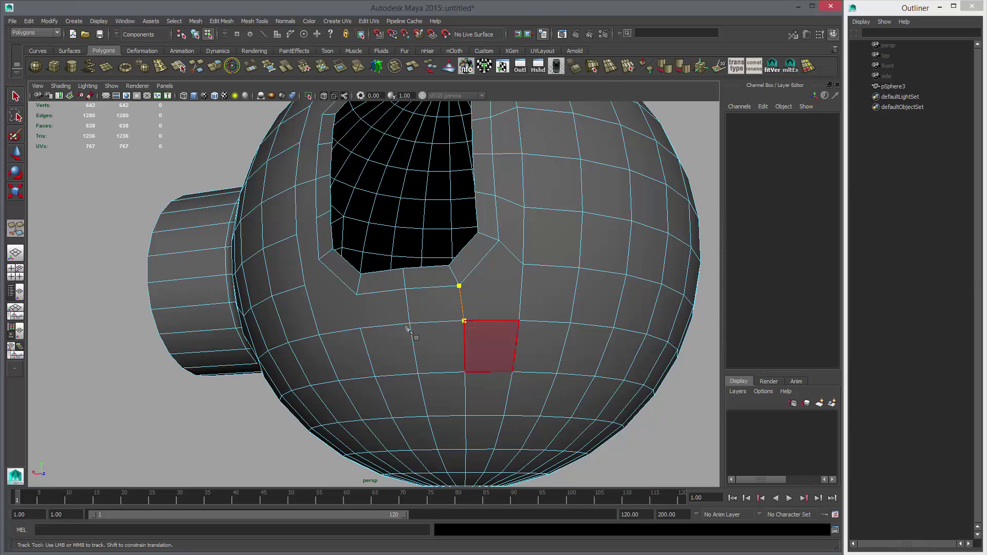
{"action": "right_click", "coordinate": [385, 327]}
{"action": "left_click_drag", "start_coordinate": [380, 328], "coordinate": [411, 332], "text": "alt"}
{"action": "left_click", "coordinate": [370, 290]}
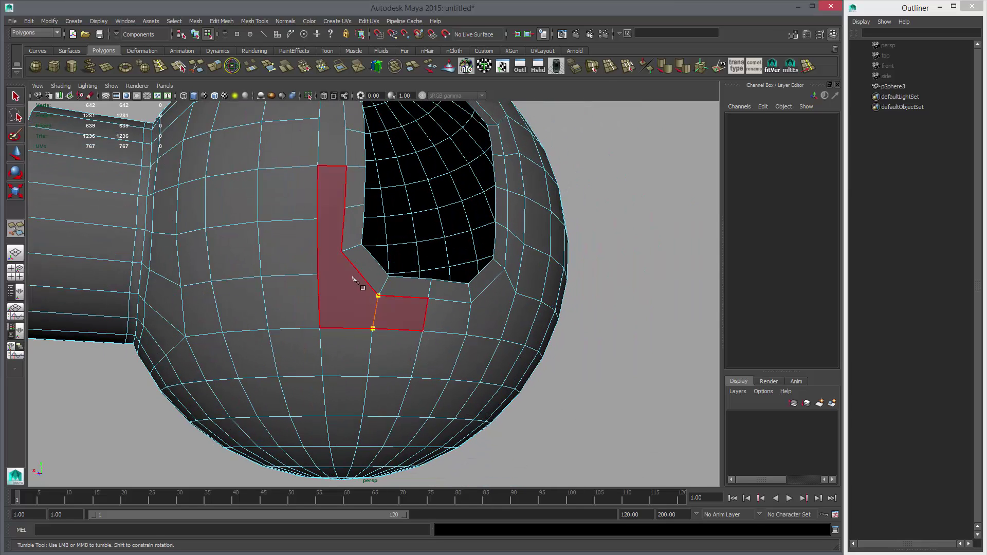
Step: Cut edges from the ring's lower-left side corner and the side vertex above it to the neighbouring sphere vertices
{"action": "key", "text": "Return"}
{"action": "left_click", "coordinate": [342, 252]}
{"action": "left_click", "coordinate": [318, 274]}
{"action": "key", "text": "Return"}
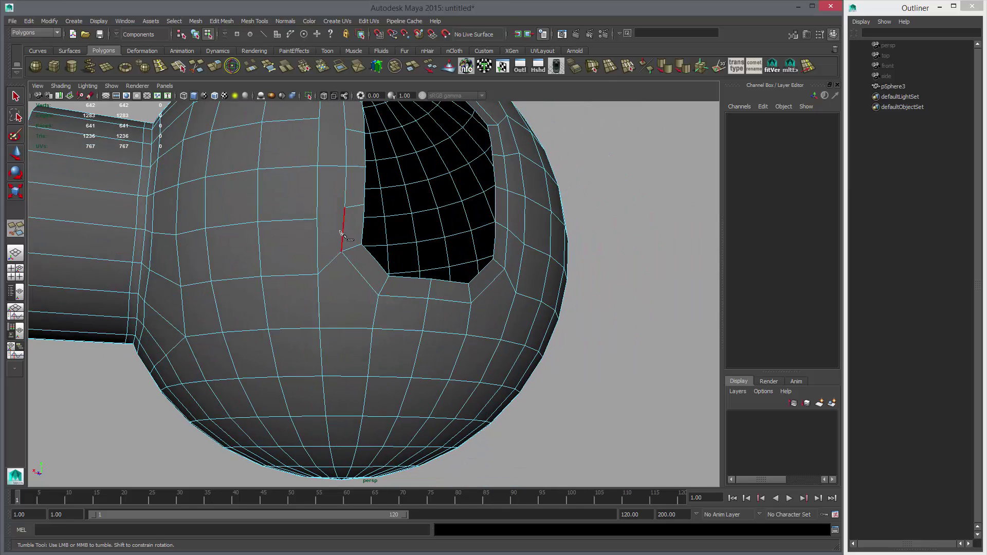
{"action": "left_click", "coordinate": [344, 208]}
{"action": "left_click", "coordinate": [315, 215]}
{"action": "left_click_drag", "start_coordinate": [316, 215], "coordinate": [336, 292], "text": "alt"}
{"action": "key", "text": "Return"}
Step: Connect the ring's upper-left side vertex and upper-left side corner to the neighbouring sphere vertices
{"action": "left_click", "coordinate": [322, 254]}
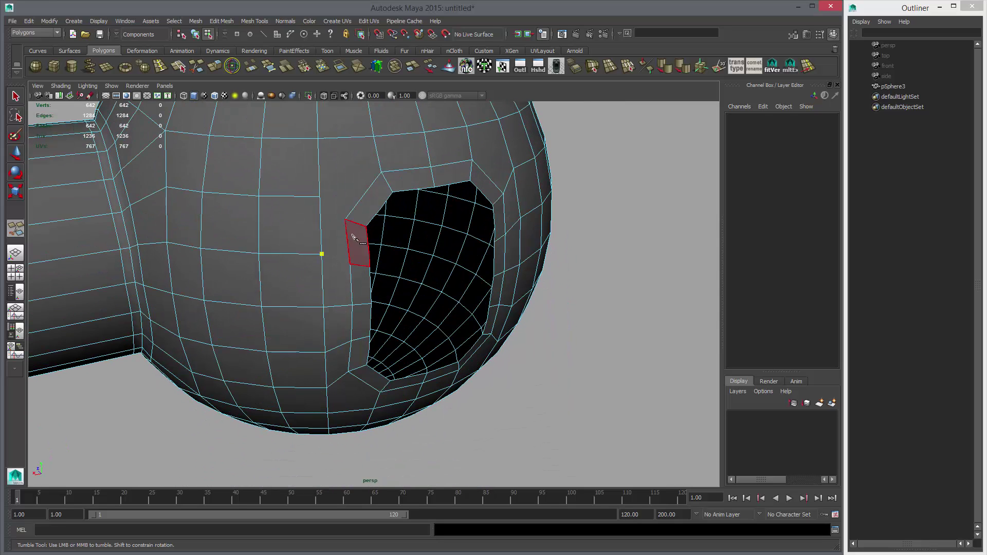
{"action": "key", "text": "Return"}
{"action": "left_click", "coordinate": [346, 220]}
{"action": "left_click", "coordinate": [320, 197]}
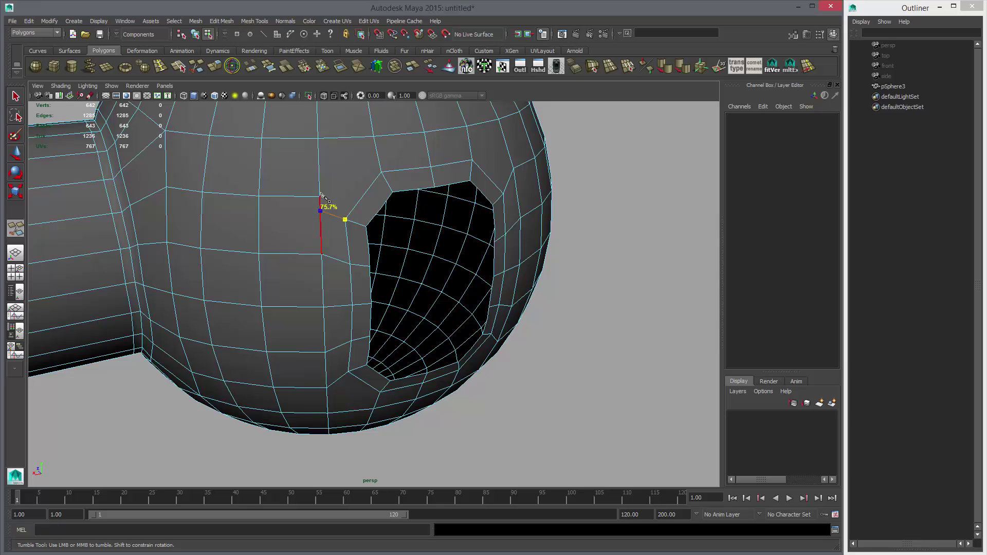
{"action": "key", "text": "Return"}
{"action": "left_click", "coordinate": [381, 172]}
Step: Select all vertices around the hole in wireframe display and delete the leftover redundant ones
{"action": "left_click_drag", "start_coordinate": [356, 165], "coordinate": [454, 208], "text": "alt"}
{"action": "key", "text": "w"}
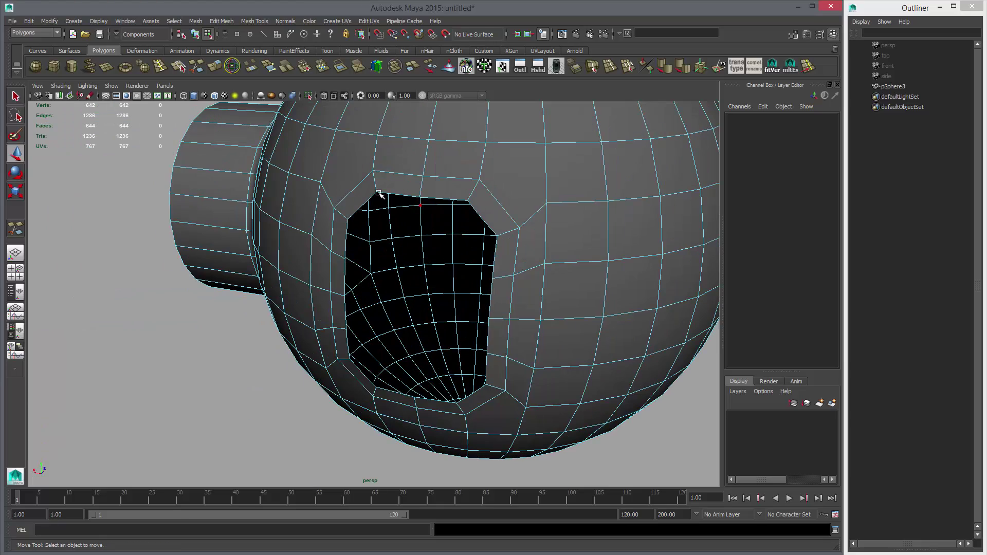
{"action": "mouse_move", "coordinate": [379, 193]}
{"action": "left_mouse_down", "text": "alt"}
{"action": "mouse_move", "coordinate": [458, 189]}
{"action": "mouse_move", "coordinate": [453, 198]}
{"action": "left_mouse_up", "text": "alt"}
{"action": "right_click_drag", "start_coordinate": [374, 178], "coordinate": [333, 178]}
{"action": "left_click_drag", "start_coordinate": [442, 226], "coordinate": [404, 229], "text": "alt"}
{"action": "key", "text": "4"}
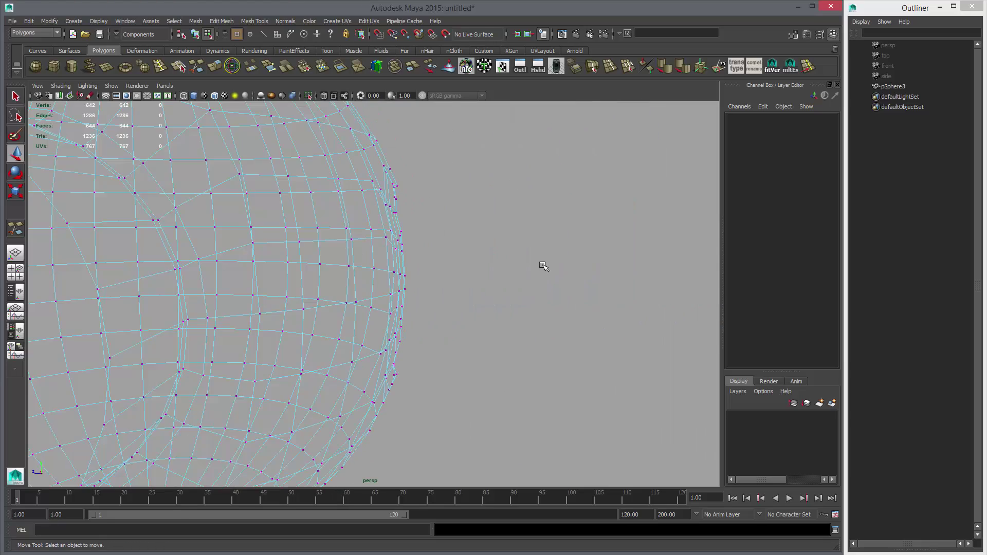
{"action": "left_click_drag", "start_coordinate": [543, 266], "coordinate": [476, 420], "text": "alt"}
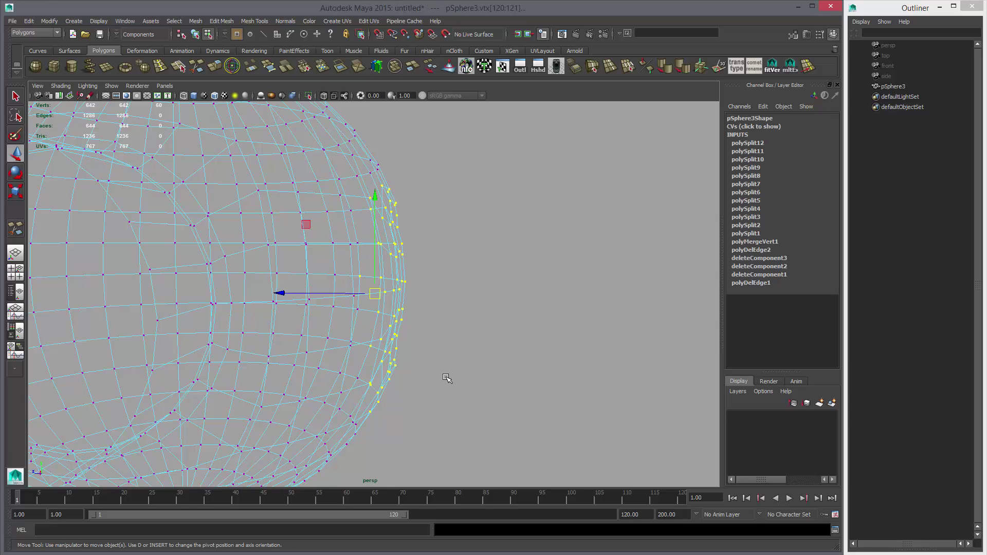
{"action": "key", "text": "Delete"}
{"action": "mouse_move", "coordinate": [456, 375]}
{"action": "left_mouse_down", "text": "alt"}
{"action": "mouse_move", "coordinate": [414, 342]}
{"action": "mouse_move", "coordinate": [429, 255]}
{"action": "mouse_move", "coordinate": [418, 287]}
{"action": "mouse_move", "coordinate": [307, 248]}
{"action": "left_mouse_up", "text": "alt"}
{"action": "key", "text": "5"}
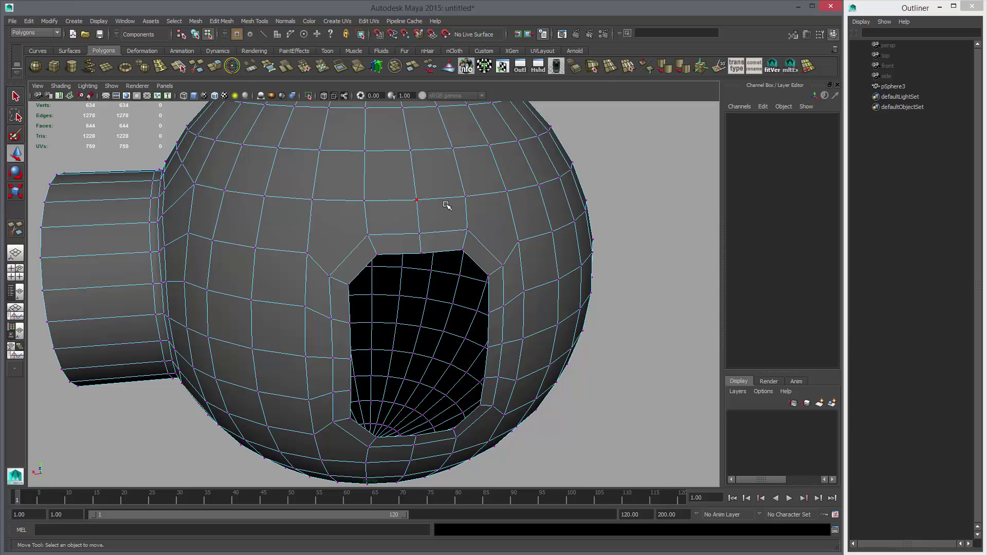
Step: Select the four five-sided faces at the corners of the octagonal ring to inspect them
{"action": "right_click_drag", "start_coordinate": [497, 210], "coordinate": [498, 229]}
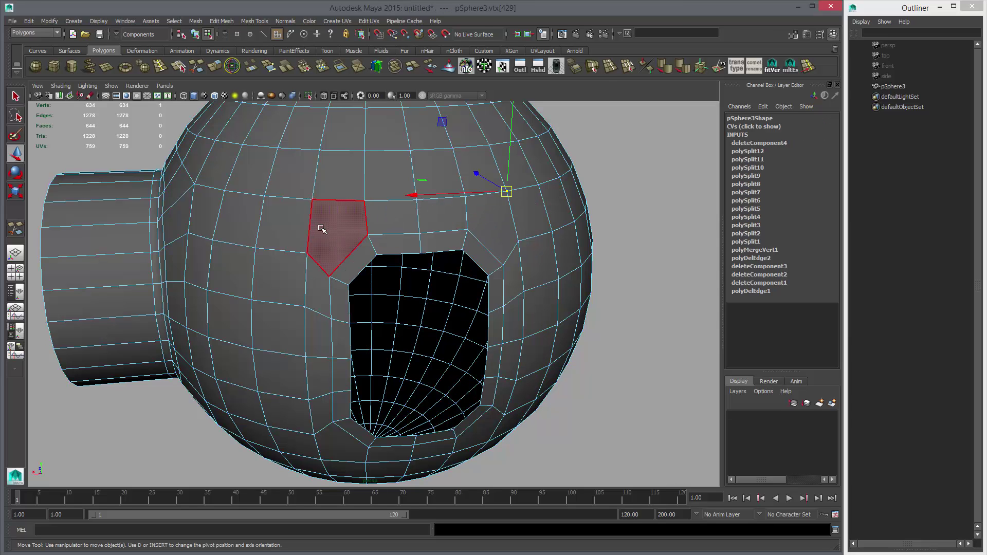
{"action": "left_click", "coordinate": [327, 226]}
{"action": "left_click", "coordinate": [491, 227], "text": "shift"}
{"action": "left_click_drag", "start_coordinate": [504, 346], "coordinate": [491, 242], "text": "alt"}
{"action": "middle_click_drag", "start_coordinate": [491, 242], "coordinate": [494, 229], "text": "alt"}
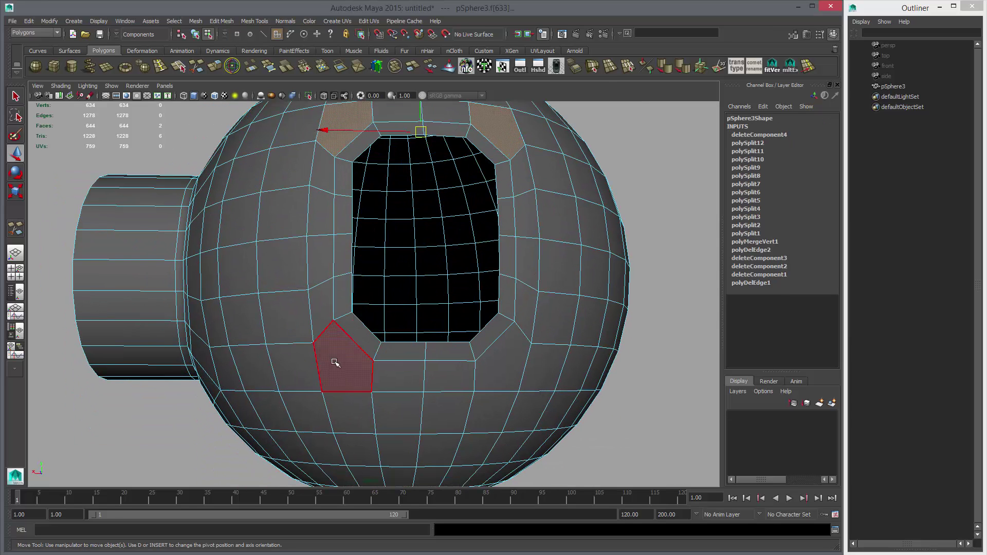
{"action": "left_click", "coordinate": [336, 363], "text": "shift"}
{"action": "left_click", "coordinate": [515, 358], "text": "shift"}
{"action": "left_click_drag", "start_coordinate": [514, 359], "coordinate": [509, 261], "text": "alt"}
Step: Try smoothing the whole mesh to inspect the edge flow around the hole, and undo the smoothing
{"action": "right_click_drag", "start_coordinate": [509, 252], "coordinate": [554, 240]}
{"action": "left_click_drag", "start_coordinate": [522, 278], "coordinate": [581, 285], "text": "alt"}
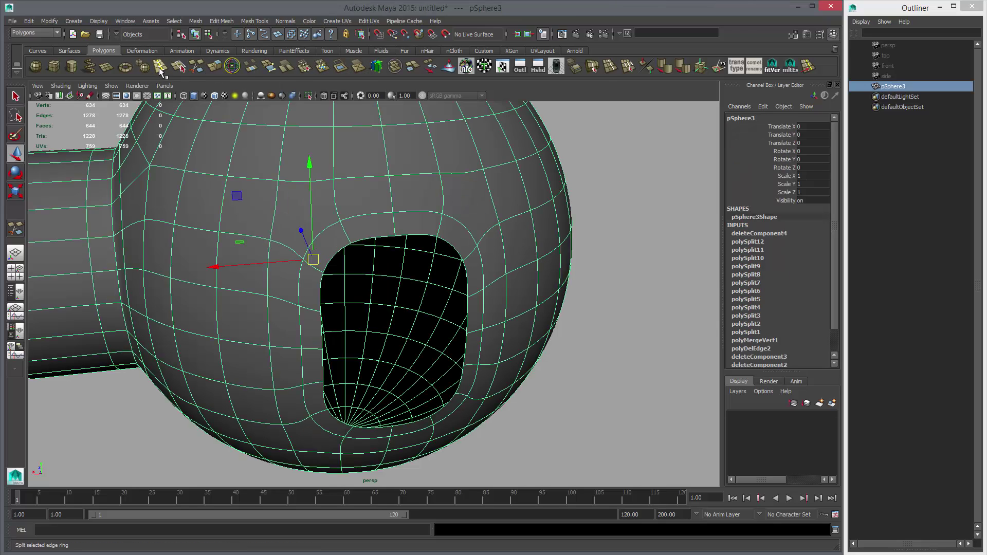
{"action": "left_click", "coordinate": [144, 67]}
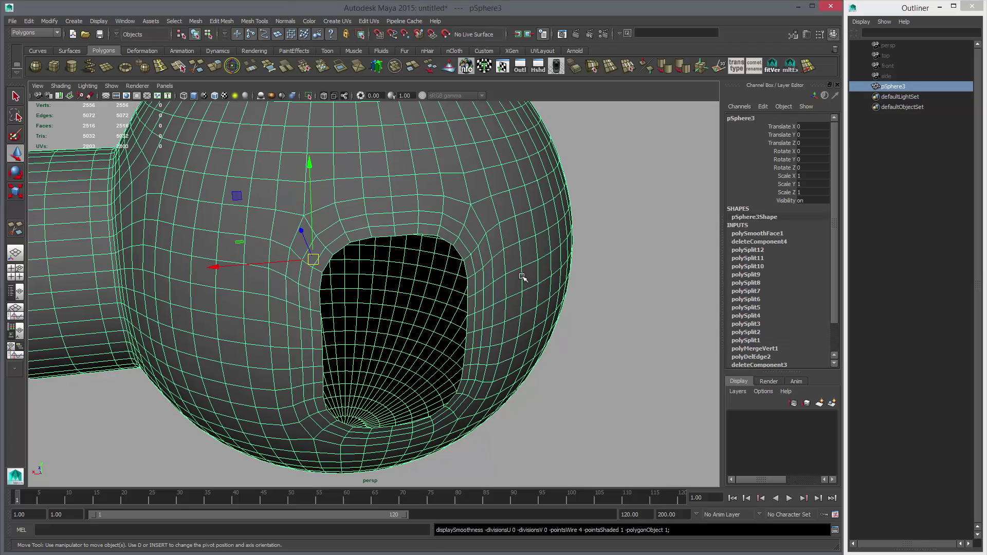
{"action": "left_click_drag", "start_coordinate": [593, 302], "coordinate": [506, 287], "text": "alt"}
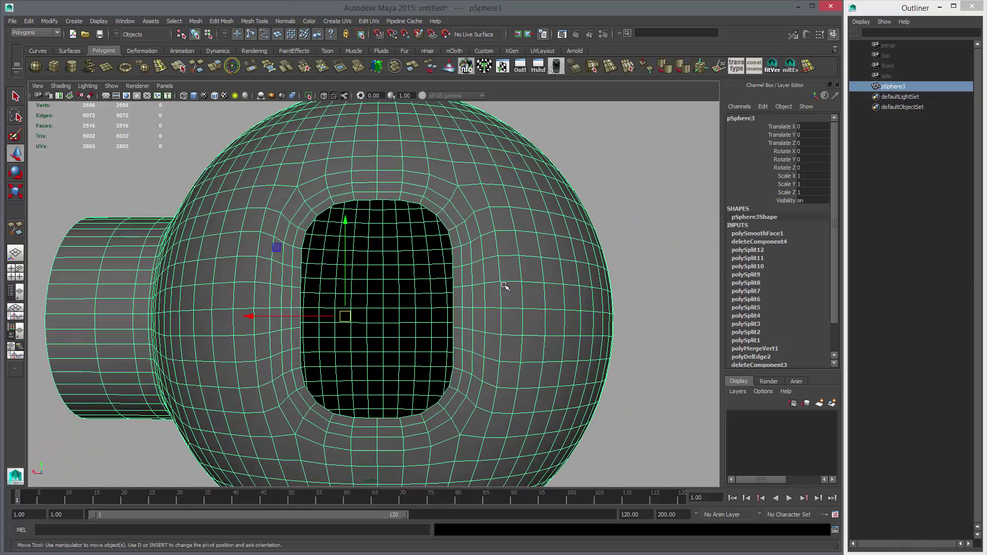
{"action": "key", "text": "ctrl+z"}
{"action": "mouse_move", "coordinate": [497, 304]}
{"action": "left_mouse_down", "text": "alt"}
{"action": "mouse_move", "coordinate": [485, 353]}
{"action": "mouse_move", "coordinate": [490, 287]}
{"action": "left_mouse_up", "text": "alt"}
{"action": "key", "text": "z"}
{"action": "key", "text": "z"}
{"action": "key", "text": "z"}
{"action": "left_click", "coordinate": [489, 284]}
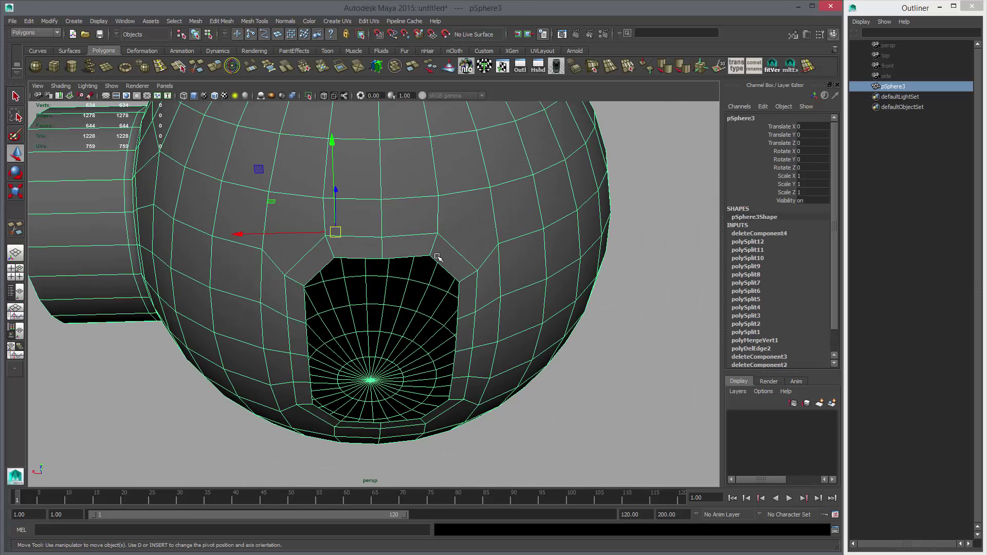
Step: Activate Multi-Cut and examine the edge layout around the hole's corners and the surrounding sphere
{"action": "left_click_drag", "start_coordinate": [436, 257], "coordinate": [458, 226], "text": "alt"}
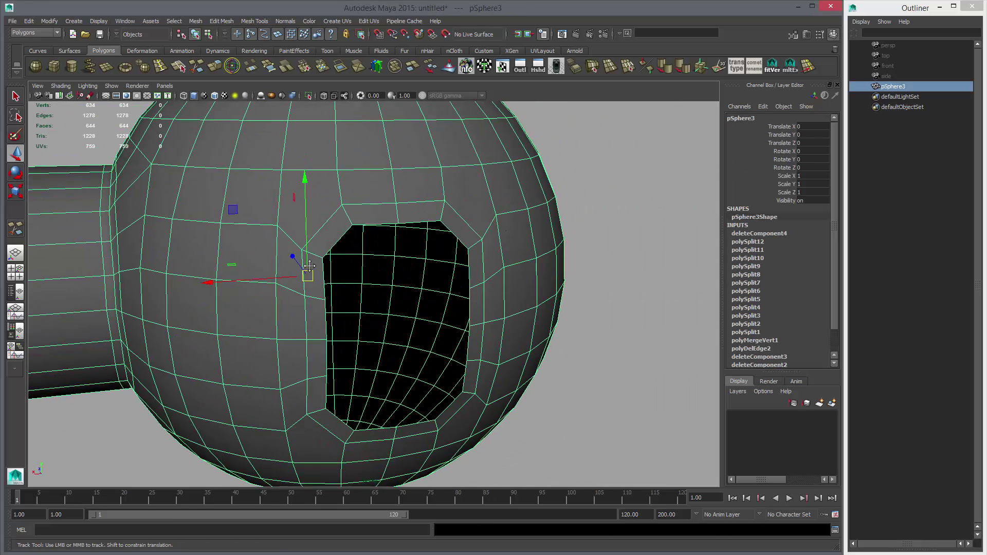
{"action": "left_click_drag", "start_coordinate": [292, 255], "coordinate": [322, 286], "text": "alt"}
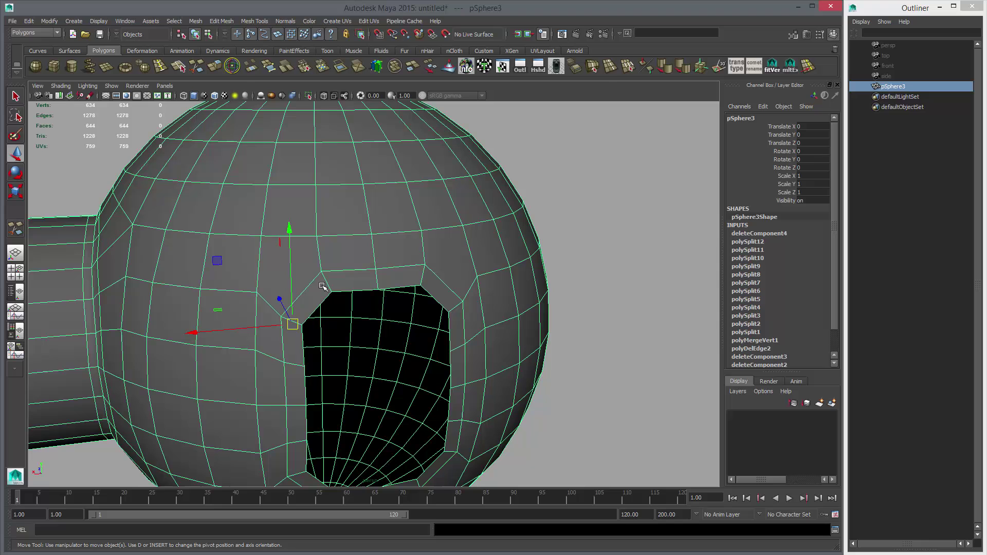
{"action": "left_click", "coordinate": [198, 71]}
{"action": "left_click_drag", "start_coordinate": [547, 286], "coordinate": [311, 221], "text": "alt"}
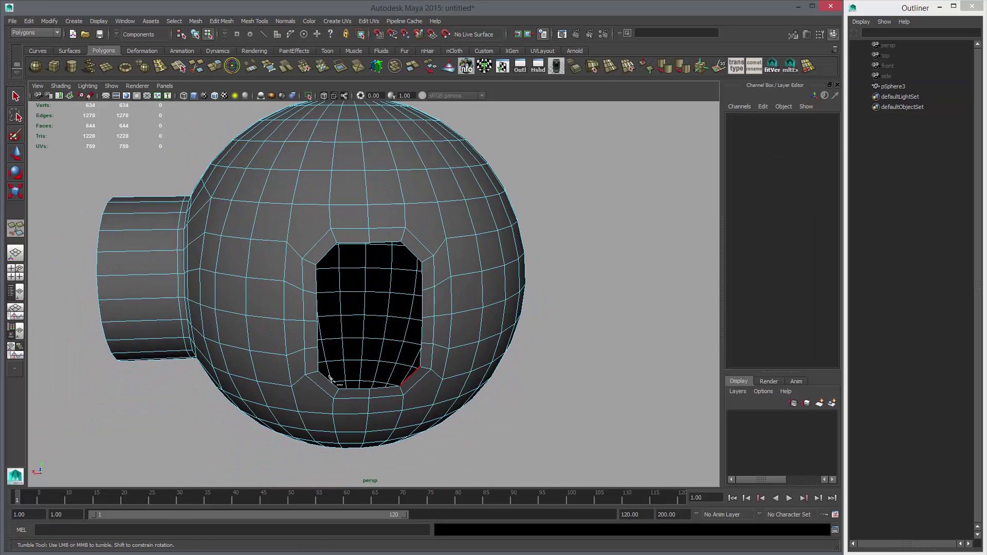
{"action": "middle_click_drag", "start_coordinate": [360, 217], "coordinate": [358, 253], "text": "alt"}
{"action": "right_click_drag", "start_coordinate": [242, 252], "coordinate": [292, 253], "text": "alt"}
{"action": "middle_click_drag", "start_coordinate": [445, 300], "coordinate": [310, 371], "text": "alt"}
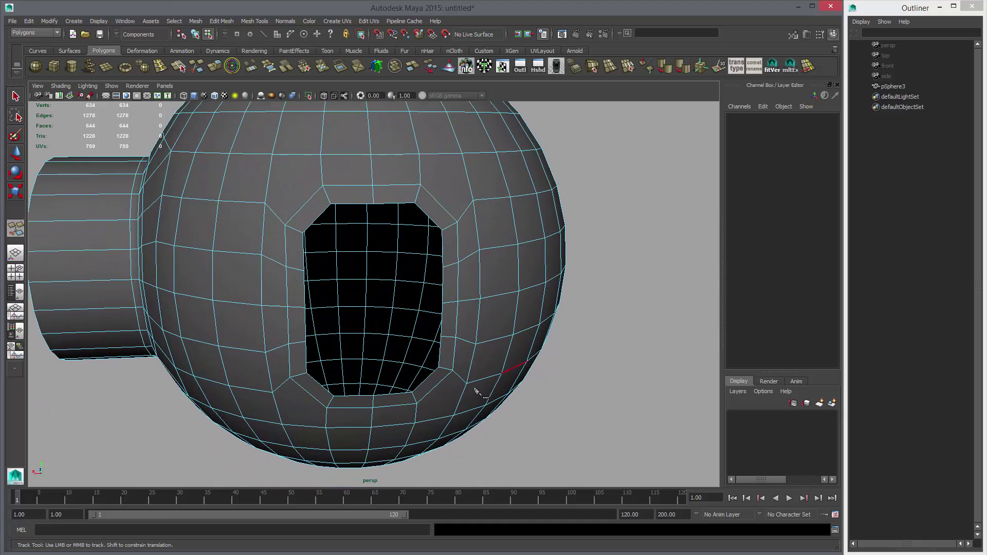
{"action": "left_click_drag", "start_coordinate": [475, 390], "coordinate": [273, 311], "text": "alt"}
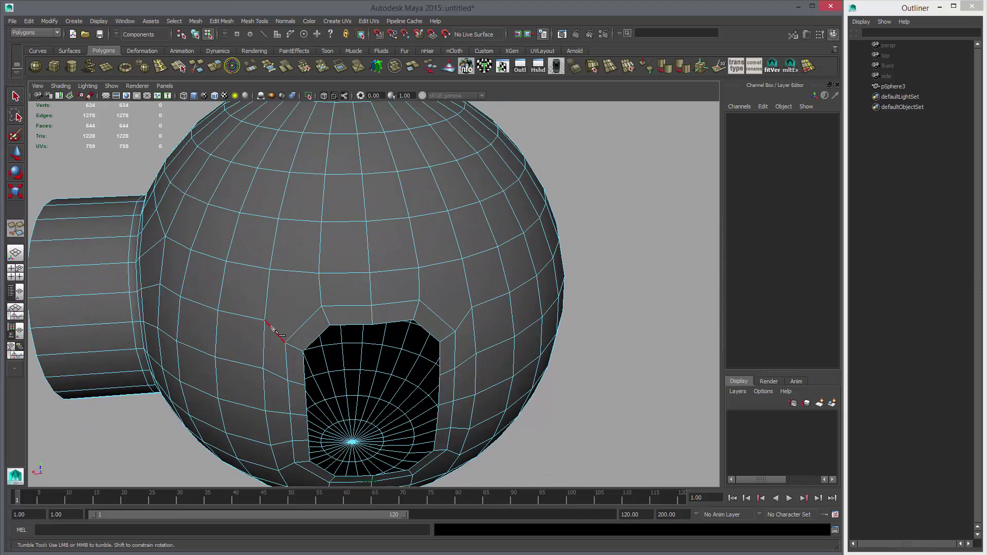
Step: Cut an edge path above the hole from the outer left corner vertex across the three vertical edges towards the right corner
{"action": "left_click", "coordinate": [319, 291]}
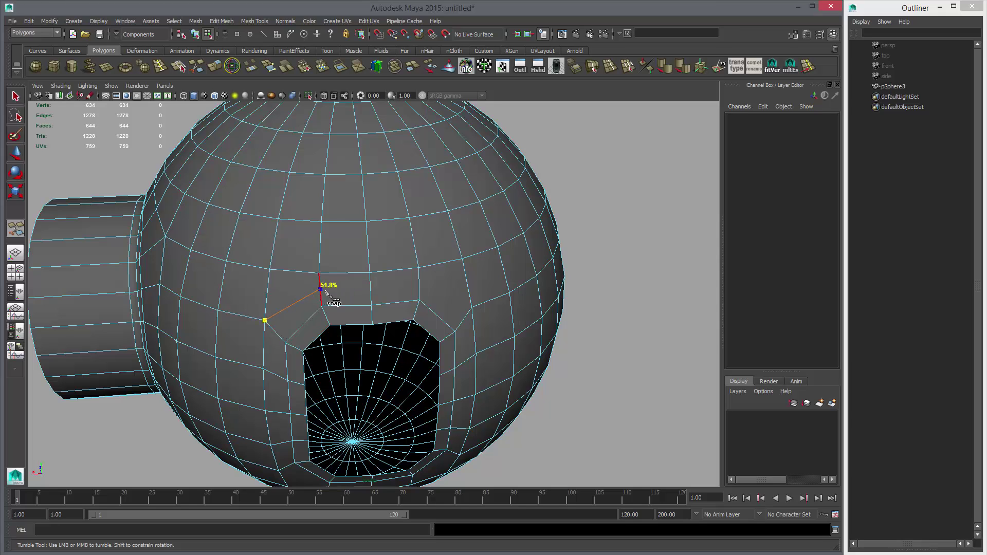
{"action": "left_click", "coordinate": [371, 289]}
{"action": "left_click", "coordinate": [419, 284]}
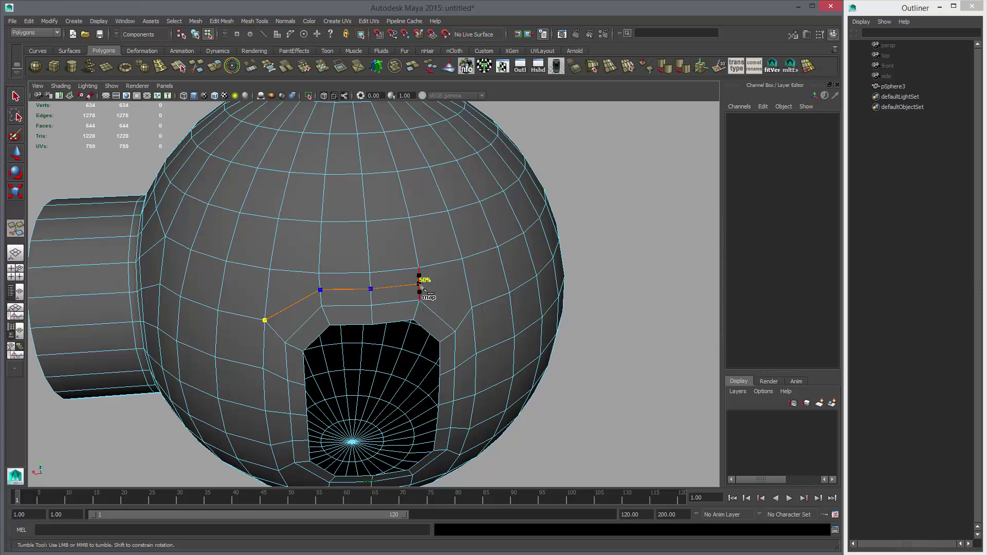
{"action": "mouse_move", "coordinate": [455, 312]}
{"action": "left_mouse_down", "text": "shift"}
{"action": "mouse_move", "coordinate": [492, 294]}
{"action": "mouse_move", "coordinate": [467, 318]}
{"action": "left_mouse_up", "text": "shift"}
{"action": "key", "text": "Return"}
Step: Delete the path's misplaced right segment and recut it from the third vertical edge to the sphere's corner vertex
{"action": "key", "text": "w"}
{"action": "right_click_drag", "start_coordinate": [441, 306], "coordinate": [440, 281]}
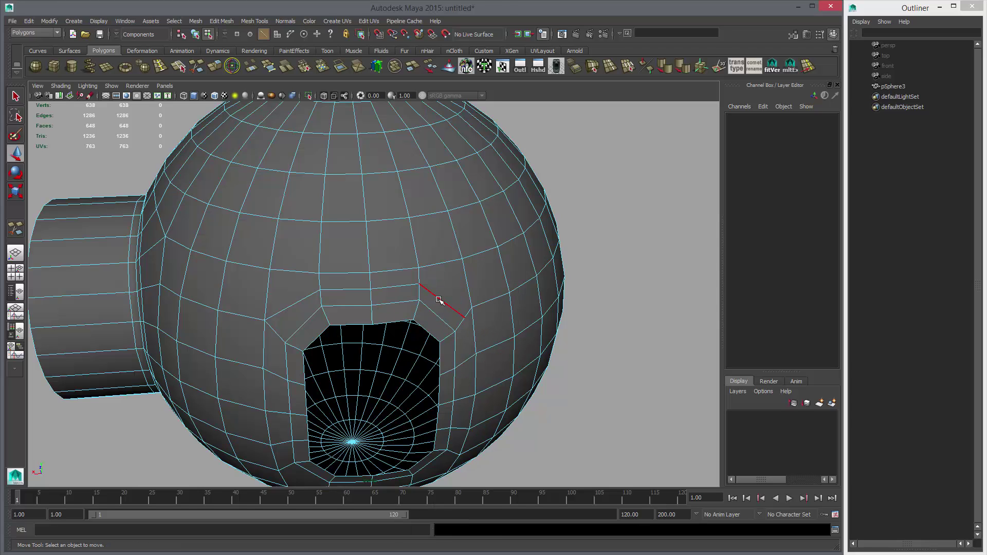
{"action": "left_click", "coordinate": [441, 300]}
{"action": "key", "text": "ctrl+Delete"}
{"action": "key", "text": "y"}
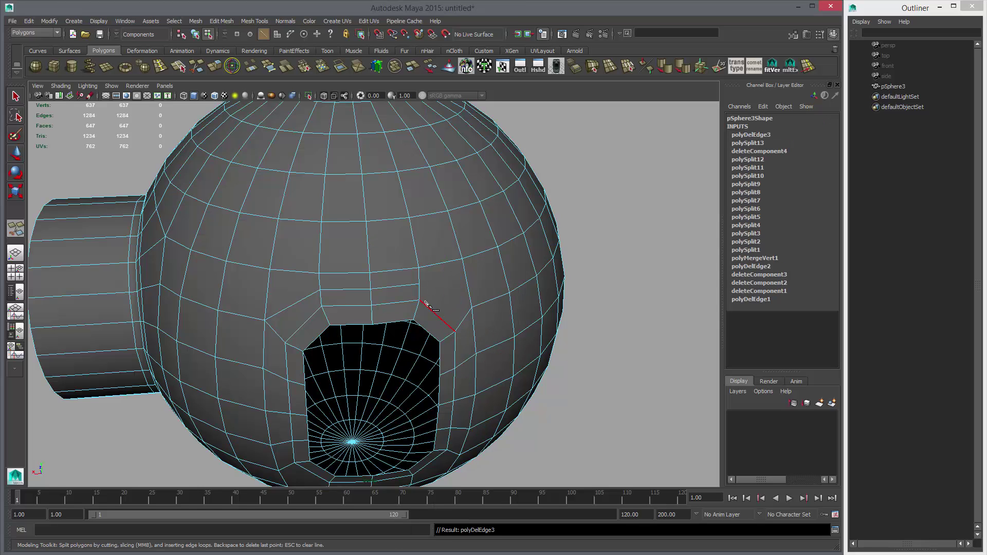
{"action": "left_click", "coordinate": [419, 284]}
{"action": "key", "text": "Return"}
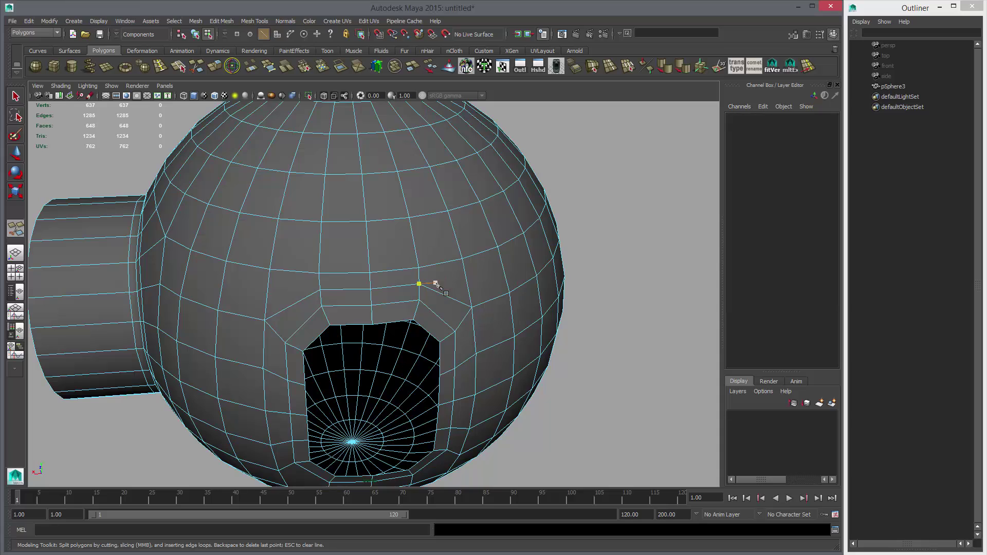
Step: Cut a slightly higher replacement row across the four faces above the hole and delete the old edge row beneath it
{"action": "left_click", "coordinate": [270, 269]}
{"action": "left_click", "coordinate": [319, 259]}
{"action": "left_click", "coordinate": [370, 258]}
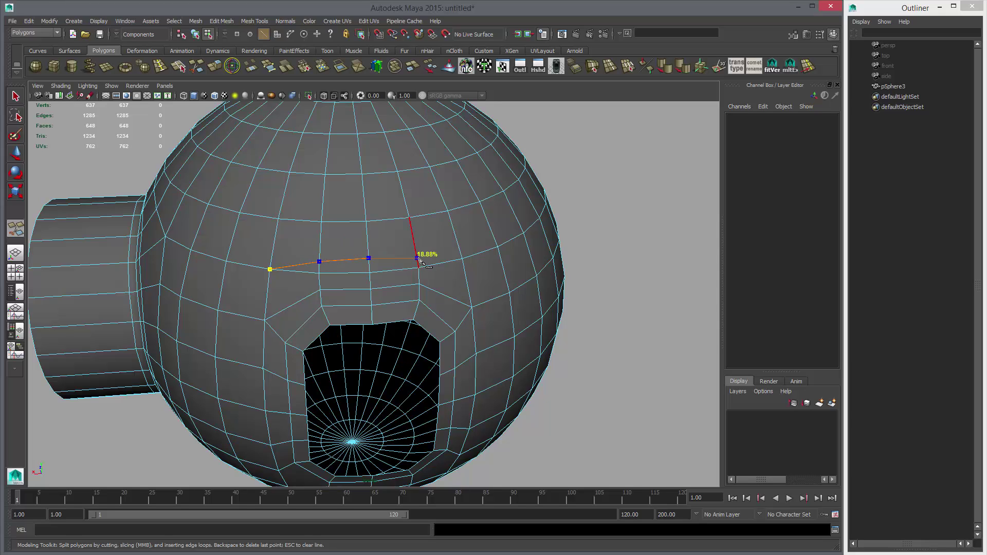
{"action": "left_click", "coordinate": [417, 258]}
{"action": "left_click", "coordinate": [461, 260]}
{"action": "key", "text": "Return"}
{"action": "key", "text": "w"}
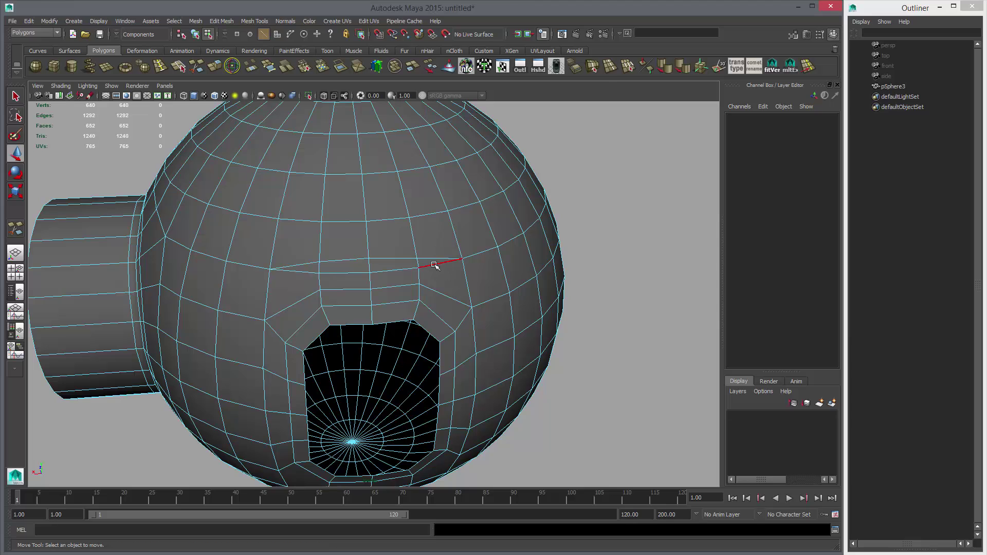
{"action": "key", "text": "ctrl+Delete"}
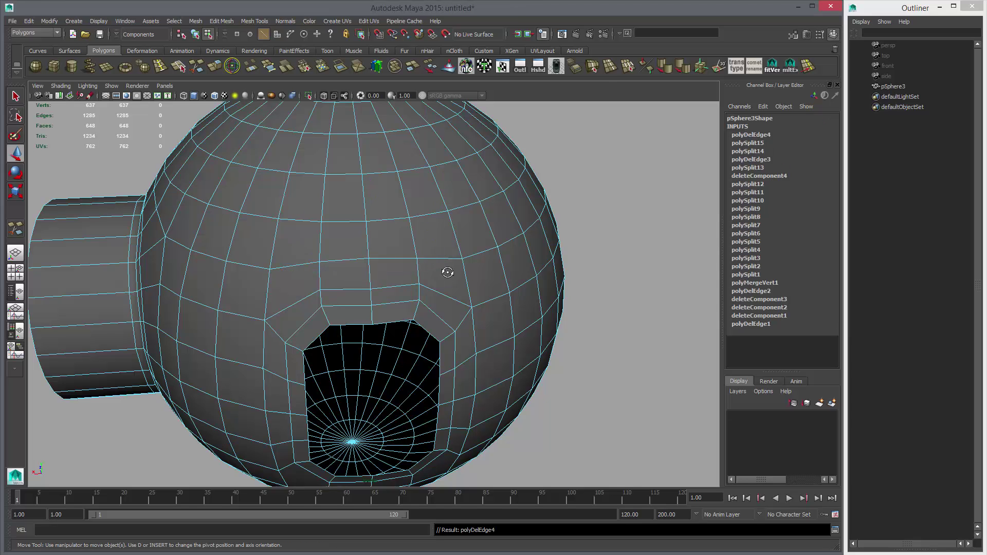
Step: Cut a matching edge path below the hole between the two outer corner vertices, crossing the three vertical edges
{"action": "left_click_drag", "start_coordinate": [447, 273], "coordinate": [412, 340], "text": "alt"}
{"action": "key", "text": "y"}
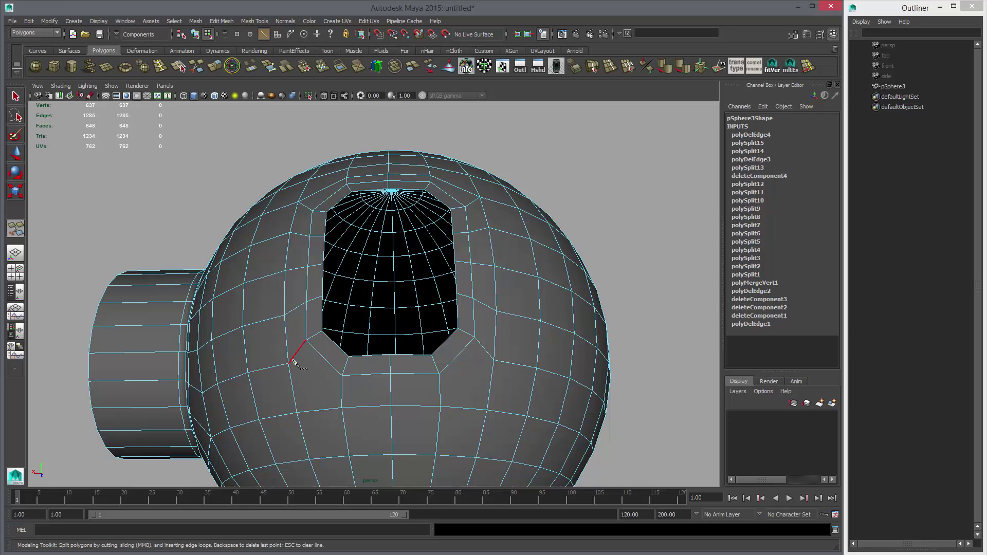
{"action": "left_click", "coordinate": [289, 364]}
{"action": "left_click", "coordinate": [342, 392]}
{"action": "left_click", "coordinate": [440, 391]}
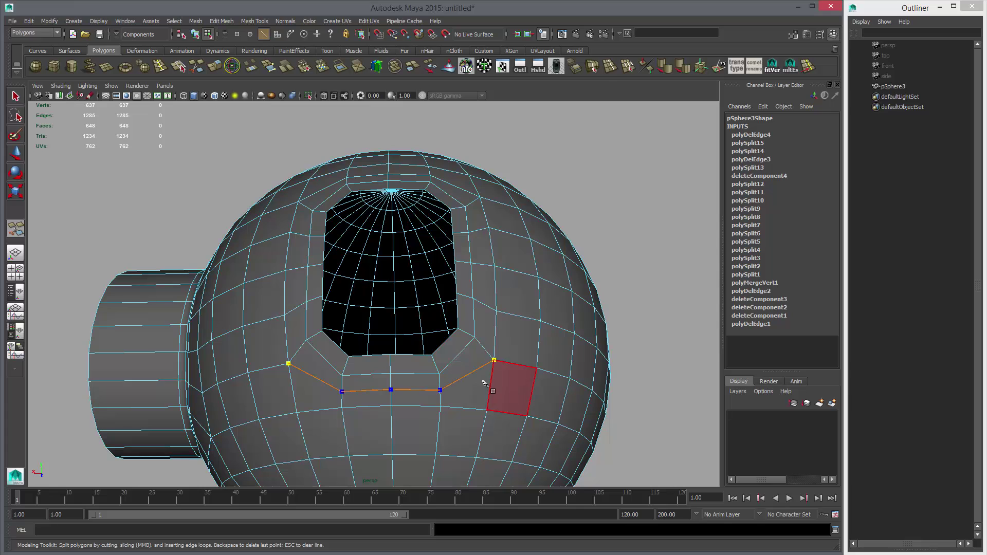
{"action": "key", "text": "Return"}
Step: Cut a slightly lower replacement row across the faces below the hole and delete the old edge row above it
{"action": "middle_click_drag", "start_coordinate": [382, 411], "coordinate": [436, 334], "text": "alt"}
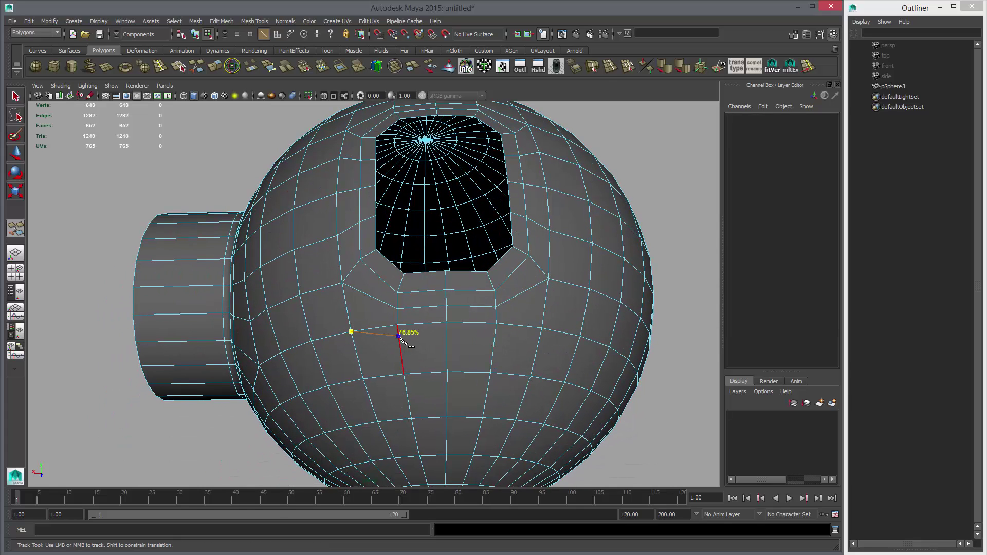
{"action": "left_click", "coordinate": [450, 338]}
{"action": "left_click", "coordinate": [495, 337]}
{"action": "left_click", "coordinate": [540, 328]}
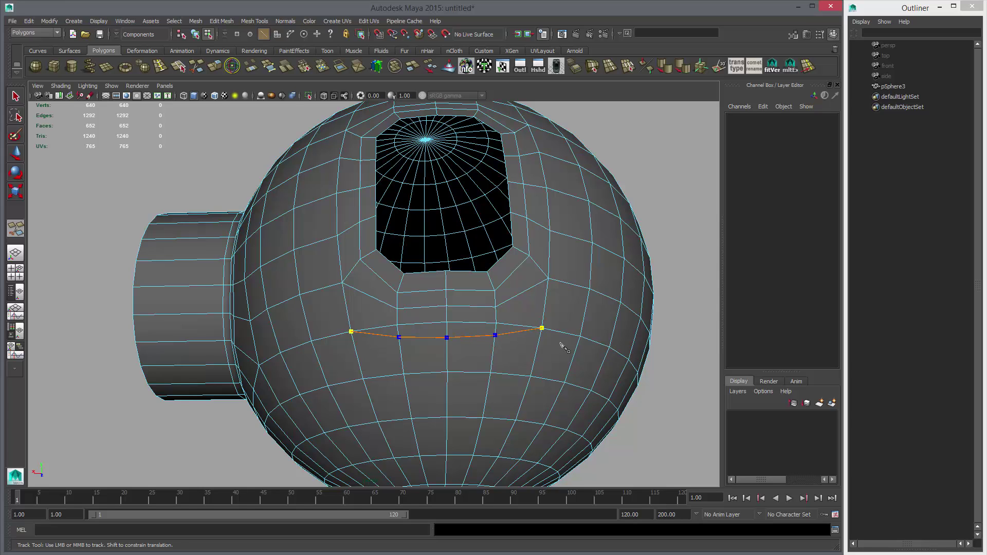
{"action": "key", "text": "Return"}
{"action": "key", "text": "w"}
{"action": "double_click", "coordinate": [469, 323]}
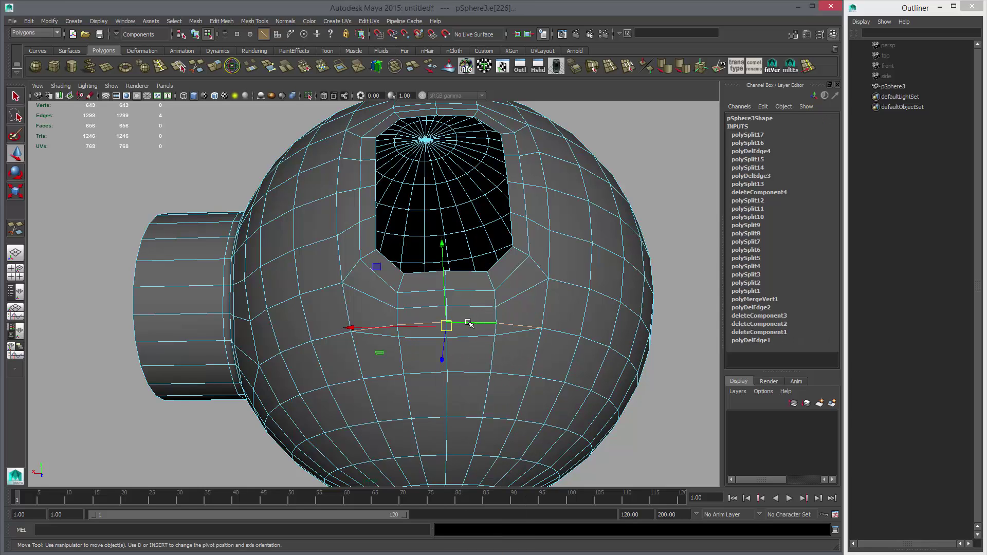
{"action": "key", "text": "ctrl+Delete"}
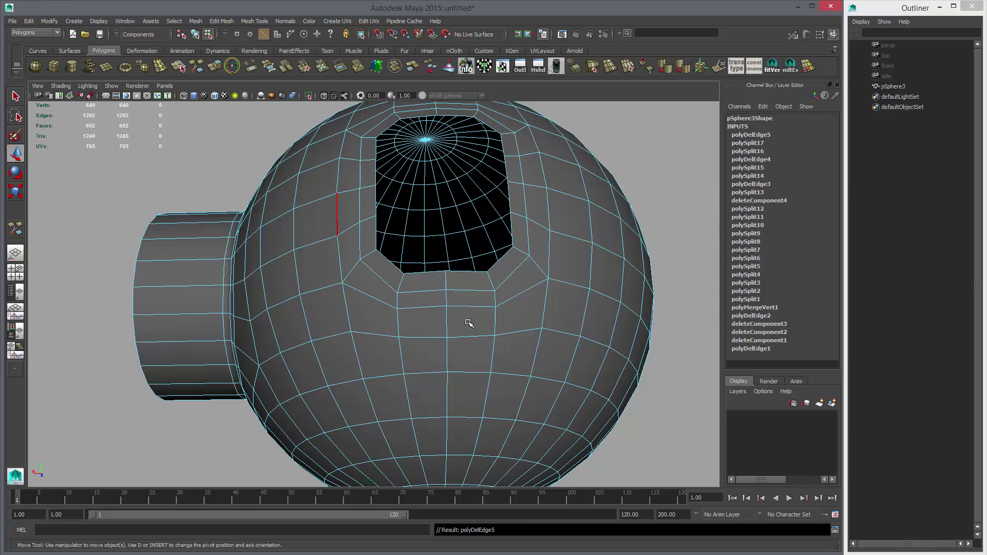
Step: Select the ring of faces around the hole and examine the edge flow from several angles
{"action": "right_click_drag", "start_coordinate": [468, 322], "coordinate": [467, 348]}
{"action": "left_click_drag", "start_coordinate": [518, 344], "coordinate": [545, 360], "text": "alt"}
{"action": "right_click_drag", "start_coordinate": [537, 342], "coordinate": [569, 327]}
{"action": "scroll", "coordinate": [419, 304], "scroll_direction": "down", "scroll_amount": 4}
{"action": "left_click", "coordinate": [493, 279]}
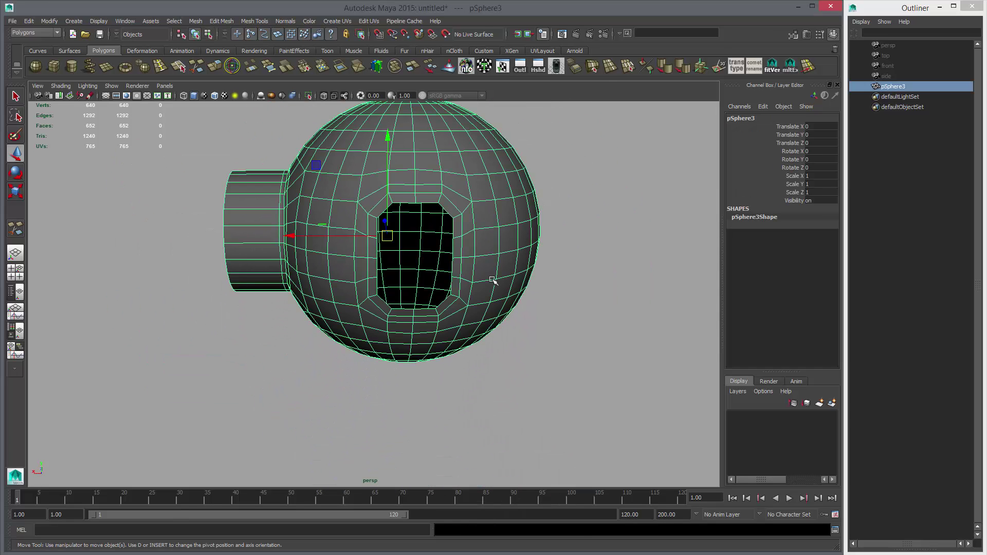
{"action": "scroll", "coordinate": [451, 265], "scroll_direction": "up", "scroll_amount": 3}
{"action": "right_click_drag", "start_coordinate": [466, 230], "coordinate": [465, 207]}
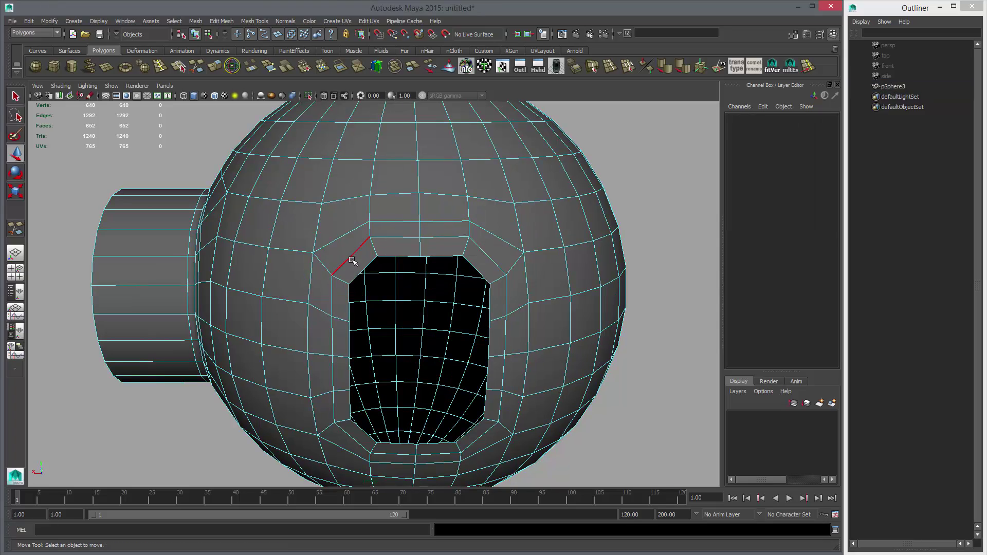
{"action": "right_click_drag", "start_coordinate": [352, 260], "coordinate": [352, 283]}
{"action": "left_click", "coordinate": [397, 247]}
{"action": "double_click", "coordinate": [368, 260], "text": "shift"}
{"action": "left_click_drag", "start_coordinate": [517, 172], "coordinate": [581, 154], "text": "alt"}
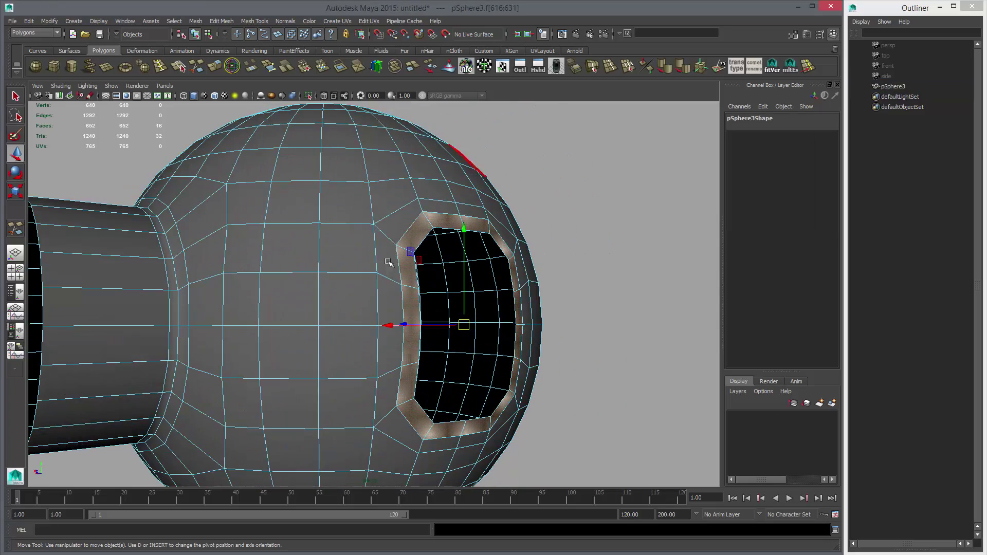
{"action": "left_click_drag", "start_coordinate": [388, 263], "coordinate": [420, 237], "text": "alt"}
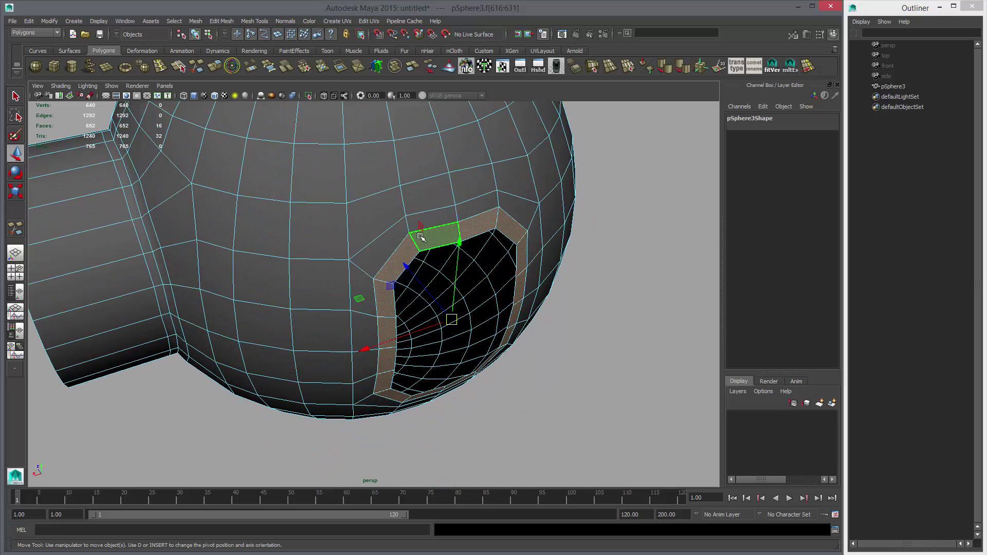
Step: Extrude the hole's border edge loop inward twice, a short supporting band followed by an inner wall about 2.9 cm deep
{"action": "right_click_drag", "start_coordinate": [421, 238], "coordinate": [423, 213]}
{"action": "left_click", "coordinate": [437, 245]}
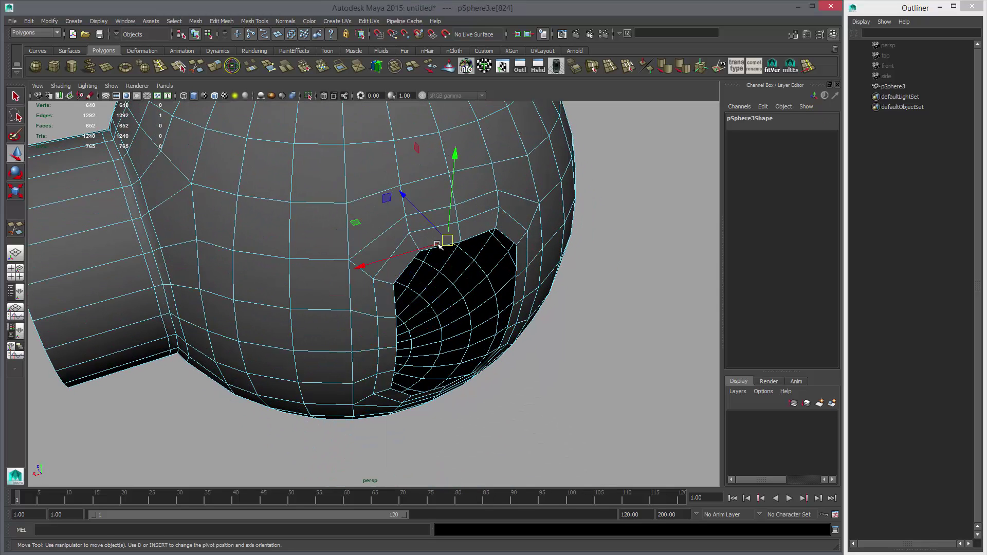
{"action": "key", "text": "q"}
{"action": "left_click", "coordinate": [474, 236]}
{"action": "double_click", "coordinate": [509, 236]}
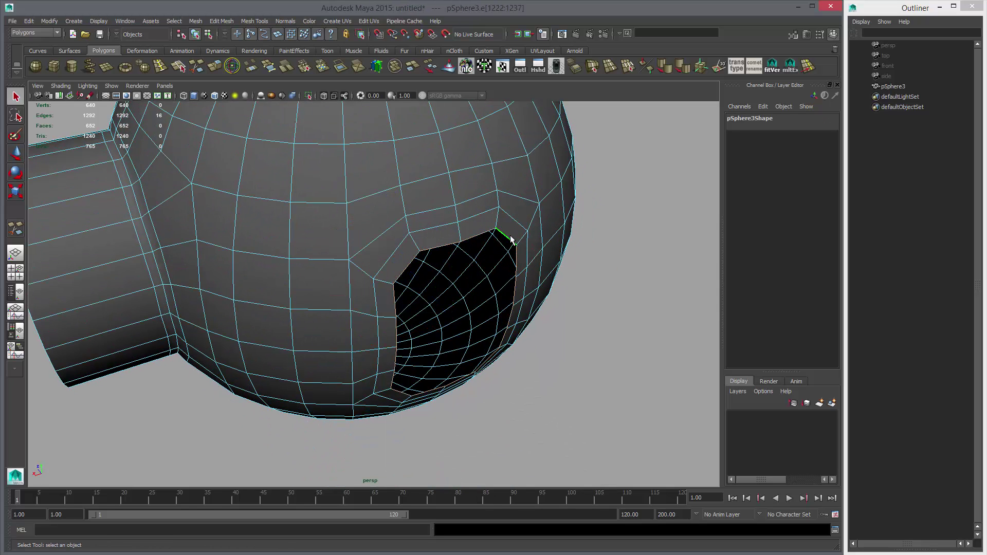
{"action": "left_click", "coordinate": [218, 67]}
{"action": "middle_click_drag", "start_coordinate": [480, 276], "coordinate": [447, 261], "text": "alt"}
{"action": "right_click_drag", "start_coordinate": [448, 261], "coordinate": [455, 331], "text": "alt"}
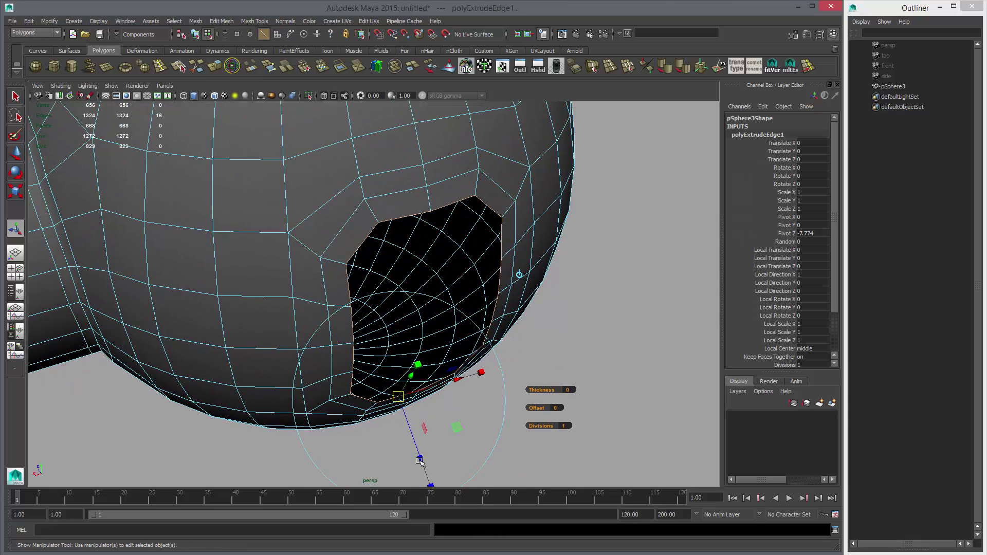
{"action": "key", "text": "w"}
{"action": "left_click_drag", "start_coordinate": [401, 285], "coordinate": [332, 200]}
{"action": "key", "text": "g"}
{"action": "key", "text": "w"}
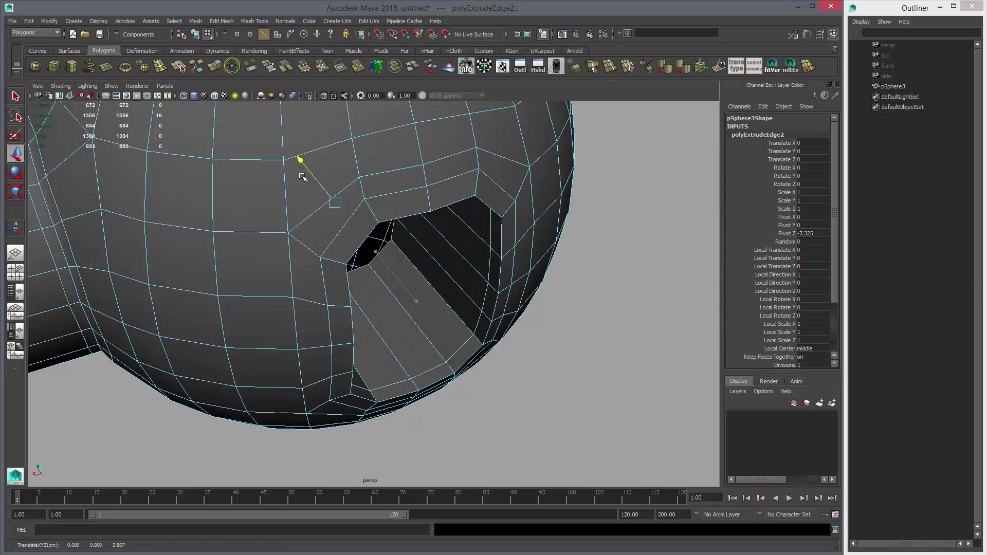
Step: Show the mesh in smooth preview and examine the hole's rounded rim and inner wall
{"action": "key", "text": "F8"}
{"action": "right_click_drag", "start_coordinate": [495, 183], "coordinate": [496, 209]}
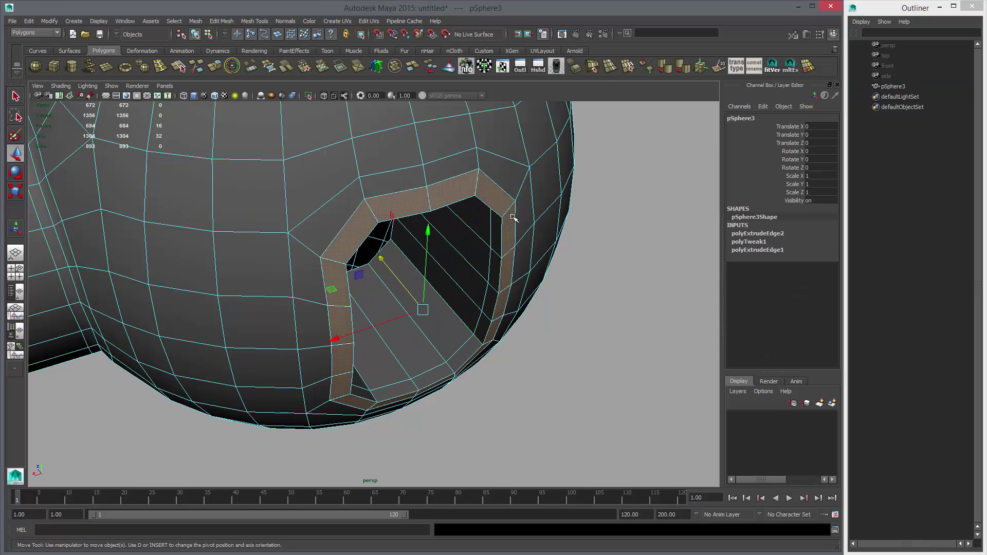
{"action": "left_click", "coordinate": [521, 219]}
{"action": "right_click_drag", "start_coordinate": [536, 257], "coordinate": [572, 247]}
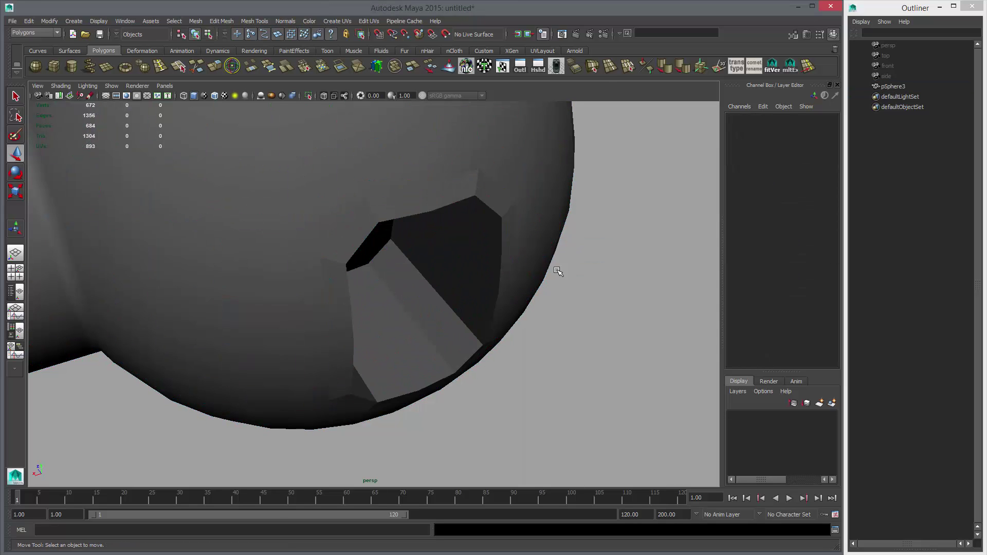
{"action": "left_click", "coordinate": [517, 248]}
{"action": "key", "text": "3"}
{"action": "left_click", "coordinate": [612, 319]}
{"action": "right_click_drag", "start_coordinate": [530, 331], "coordinate": [398, 335], "text": "alt"}
{"action": "mouse_move", "coordinate": [398, 334]}
{"action": "left_mouse_down", "text": "alt"}
{"action": "mouse_move", "coordinate": [359, 282]}
{"action": "mouse_move", "coordinate": [414, 291]}
{"action": "mouse_move", "coordinate": [394, 349]}
{"action": "left_mouse_up", "text": "alt"}
{"action": "right_click_drag", "start_coordinate": [393, 349], "coordinate": [554, 373], "text": "alt"}
{"action": "left_click_drag", "start_coordinate": [415, 282], "coordinate": [439, 183], "text": "alt"}
{"action": "left_click", "coordinate": [420, 231]}
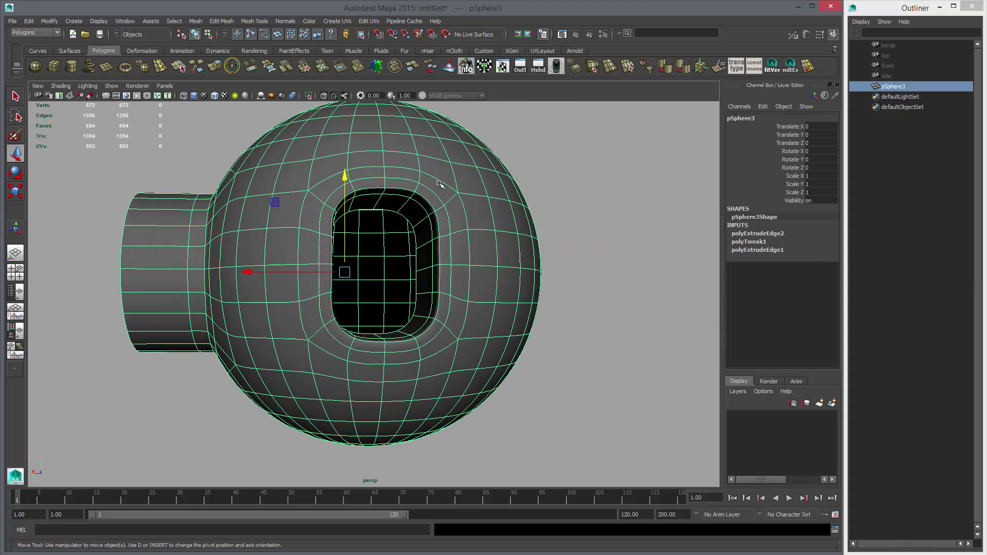
{"action": "left_click_drag", "start_coordinate": [498, 227], "coordinate": [500, 273], "text": "alt"}
Step: Delete the mesh's construction history, return it to unsmoothed display and soften all its edges
{"action": "key", "text": "alt+shift+d"}
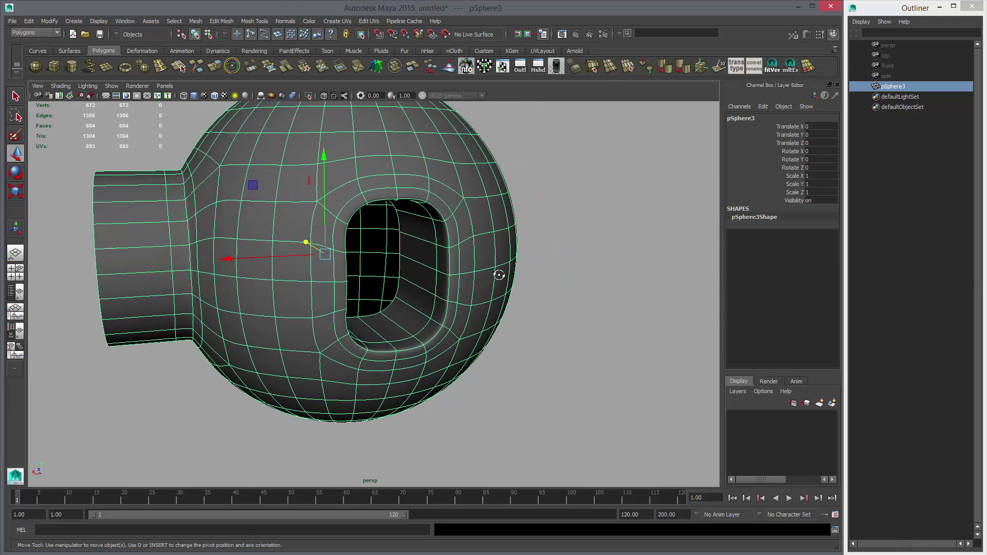
{"action": "key", "text": "1"}
{"action": "left_click", "coordinate": [664, 66]}
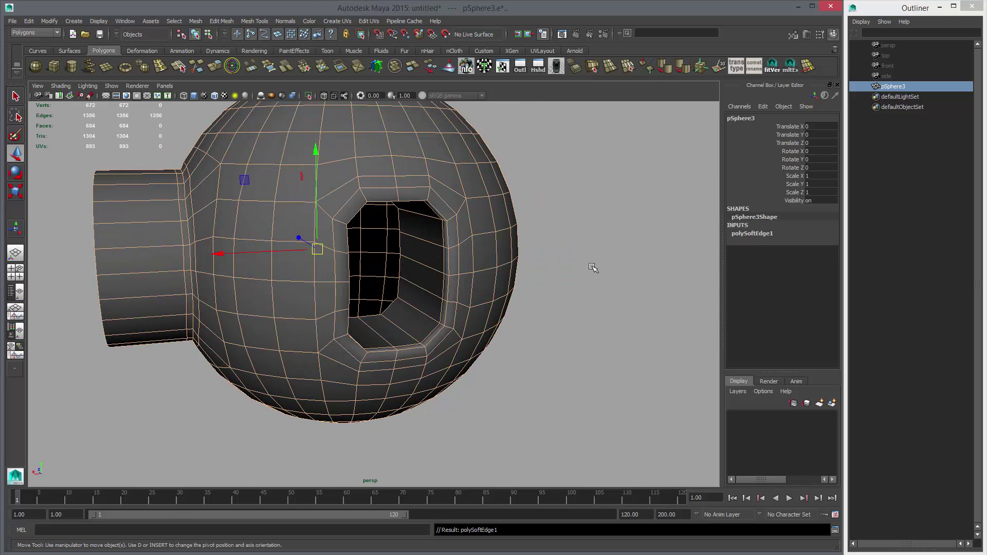
Step: Examine the finished sphere from all sides, checking the edge flow around the rectangular hole and the cylinder joint
{"action": "right_click_drag", "start_coordinate": [591, 269], "coordinate": [507, 278], "text": "alt"}
{"action": "left_click", "coordinate": [520, 297]}
{"action": "left_click_drag", "start_coordinate": [523, 299], "coordinate": [420, 177], "text": "alt"}
{"action": "left_click", "coordinate": [355, 228]}
{"action": "left_click_drag", "start_coordinate": [478, 247], "coordinate": [430, 249], "text": "alt"}
{"action": "right_click_drag", "start_coordinate": [429, 249], "coordinate": [441, 267], "text": "alt"}
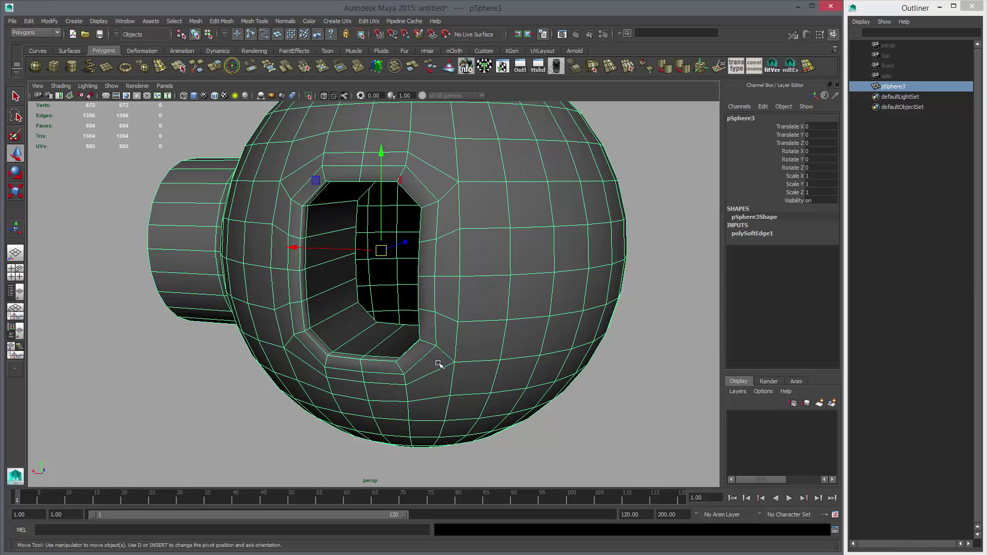
{"action": "left_click_drag", "start_coordinate": [438, 364], "coordinate": [243, 224], "text": "alt"}
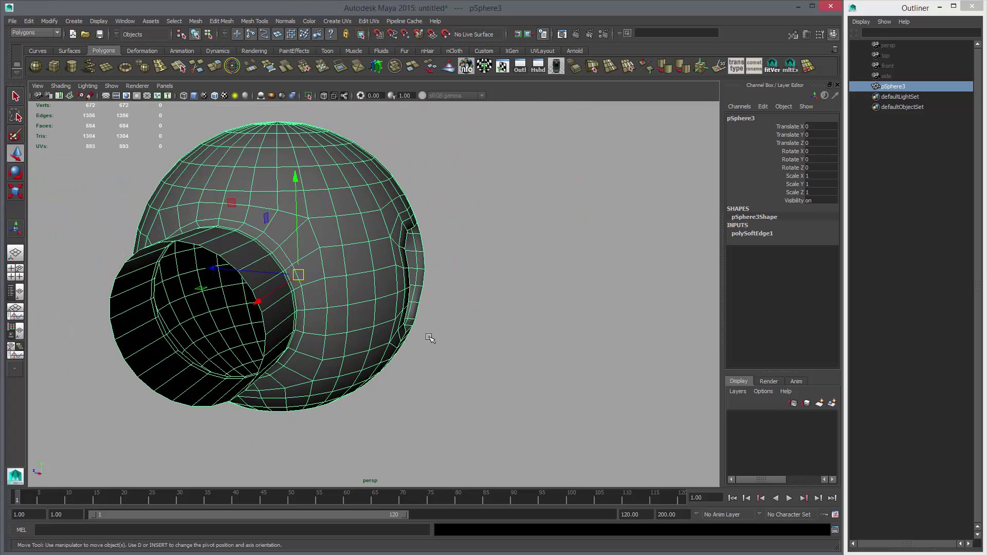
{"action": "left_click_drag", "start_coordinate": [429, 337], "coordinate": [443, 293], "text": "alt"}
{"action": "right_click_drag", "start_coordinate": [443, 293], "coordinate": [492, 329], "text": "alt"}
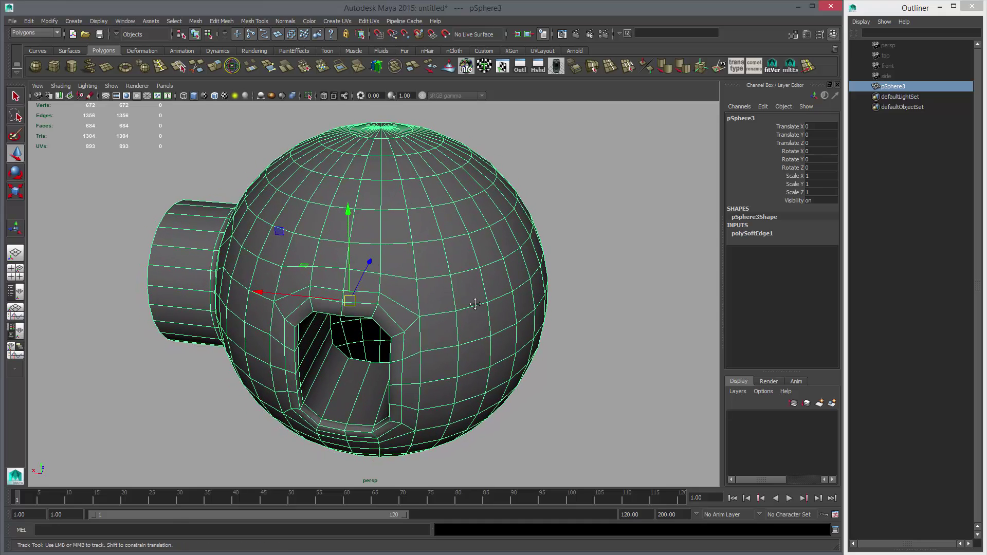